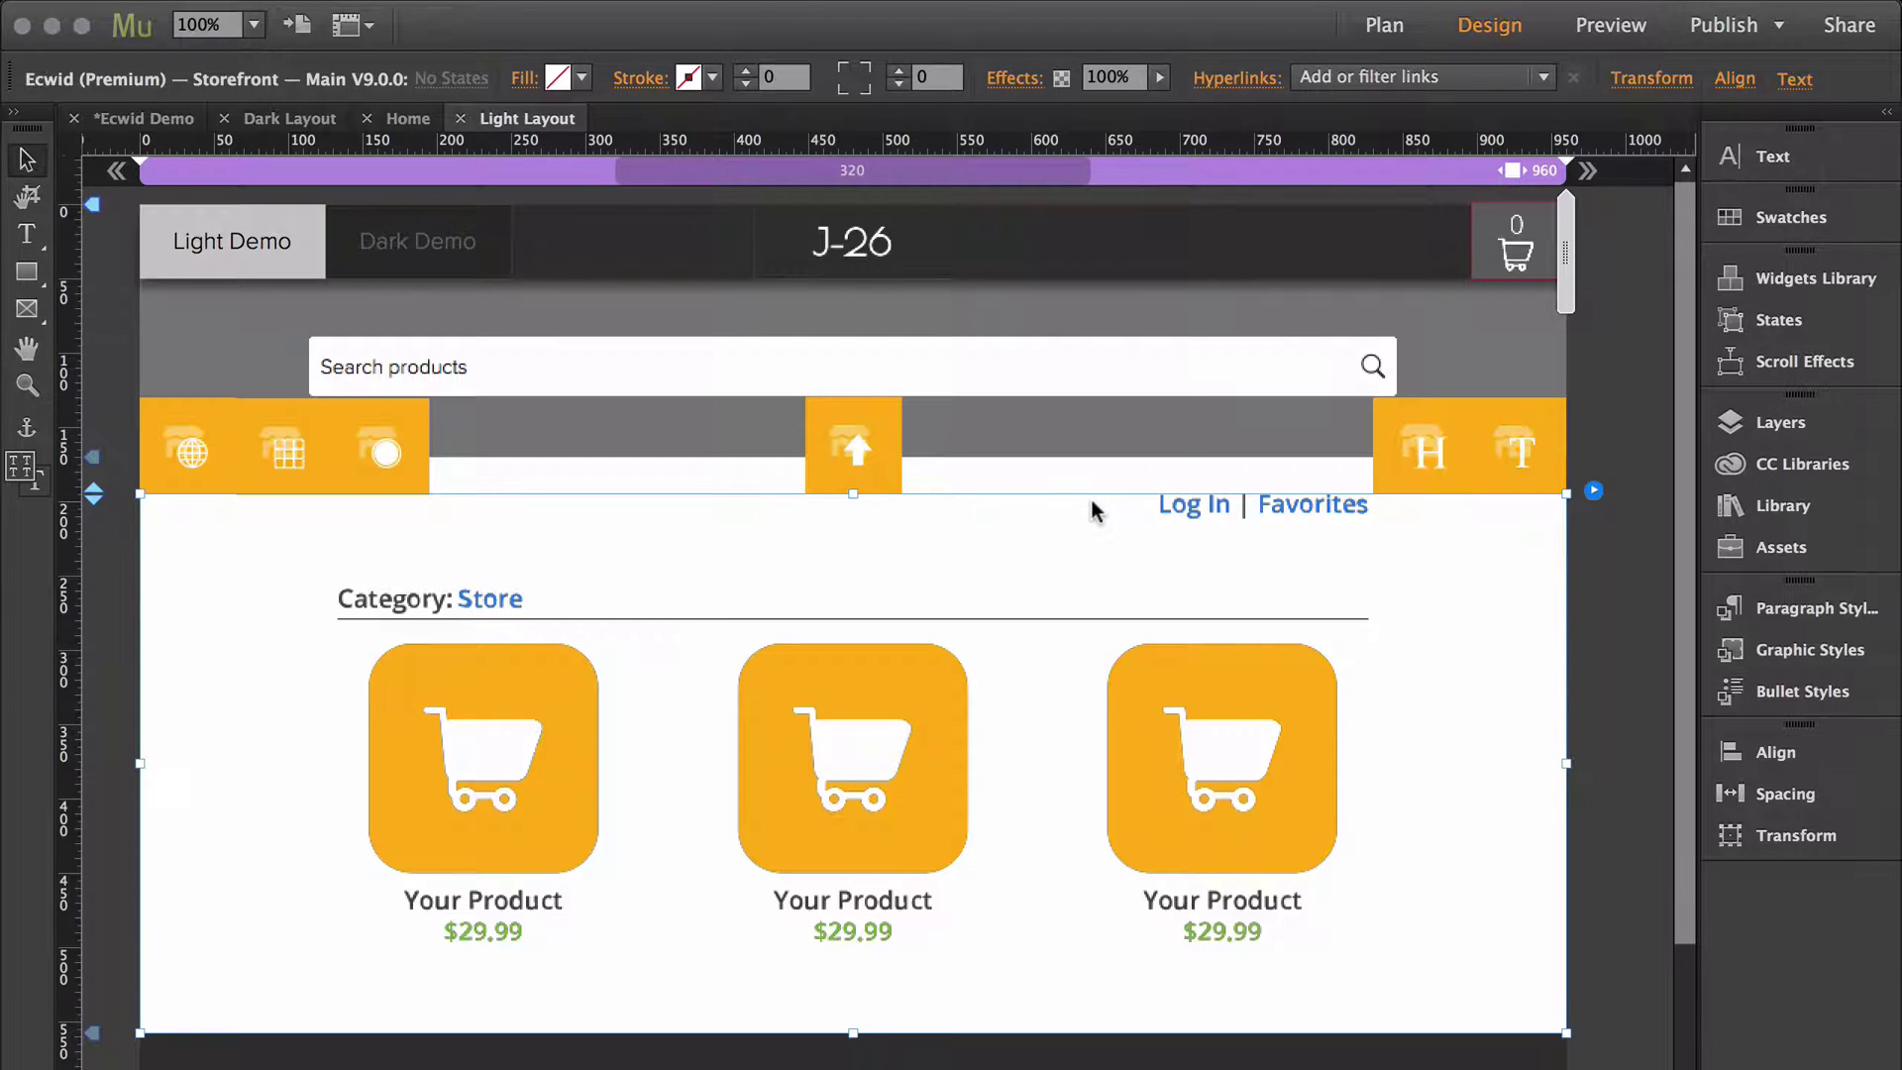
# Step: Select the Ecwid storefront widget on the Light Layout page and open its Options flyout
pyautogui.click(1575, 629)
pyautogui.click(1507, 595)
pyautogui.click(1594, 491)
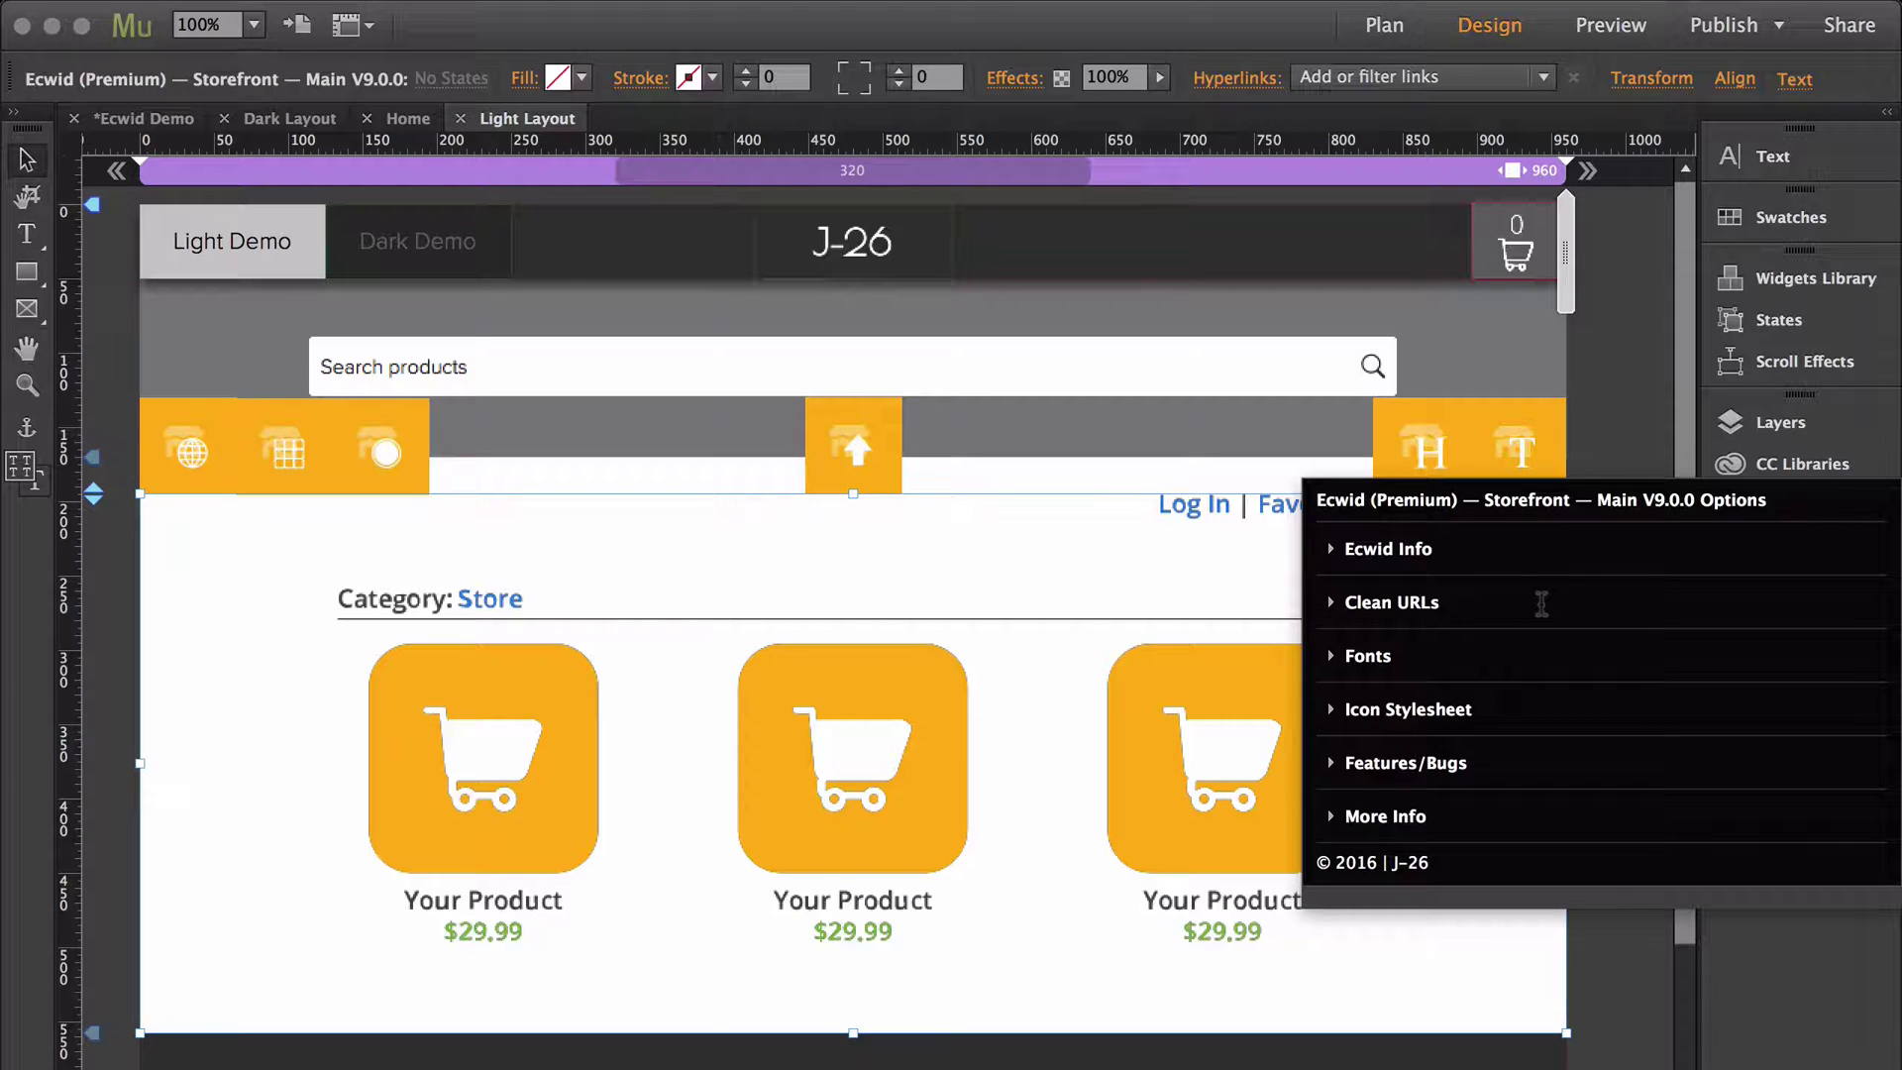
# Step: Save the document, tick Enable Clean URLs in the storefront widget options, and close the flyout
pyautogui.hotkey('ctrl', 's')
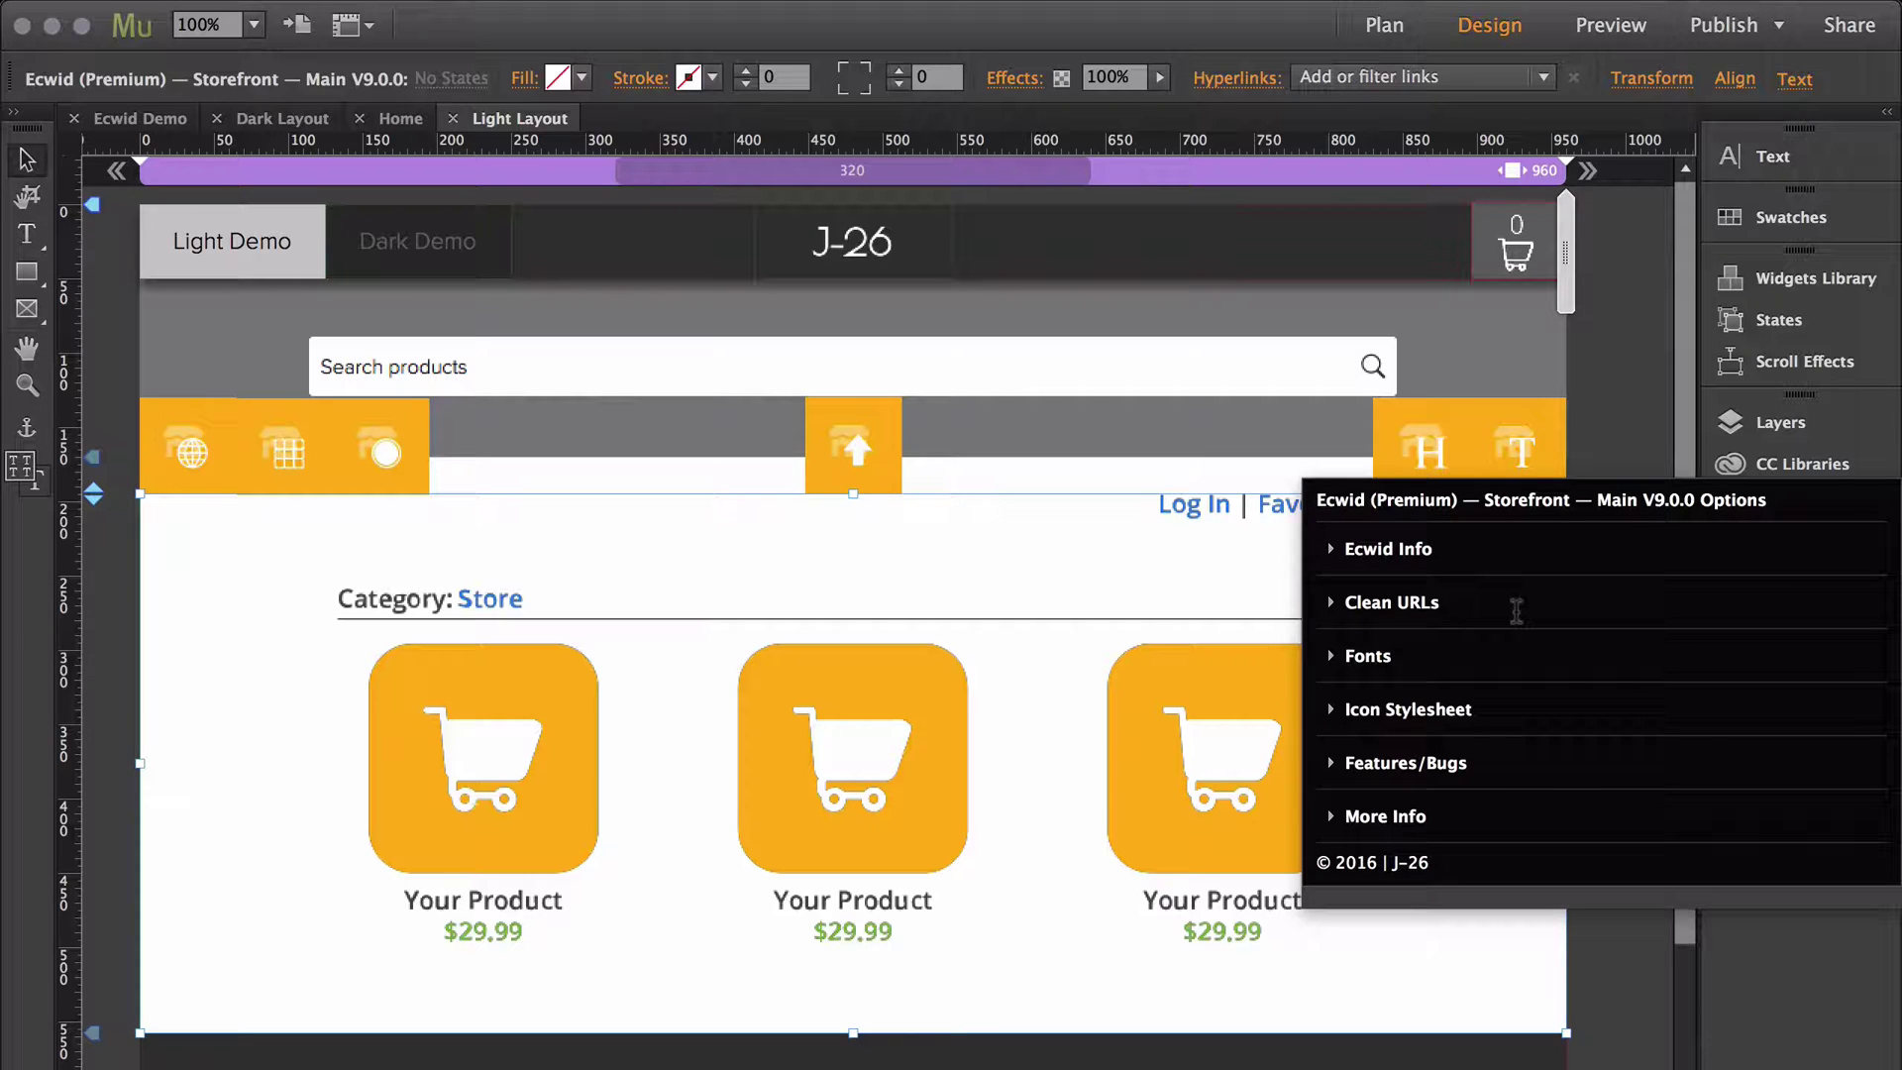
pyautogui.click(1409, 606)
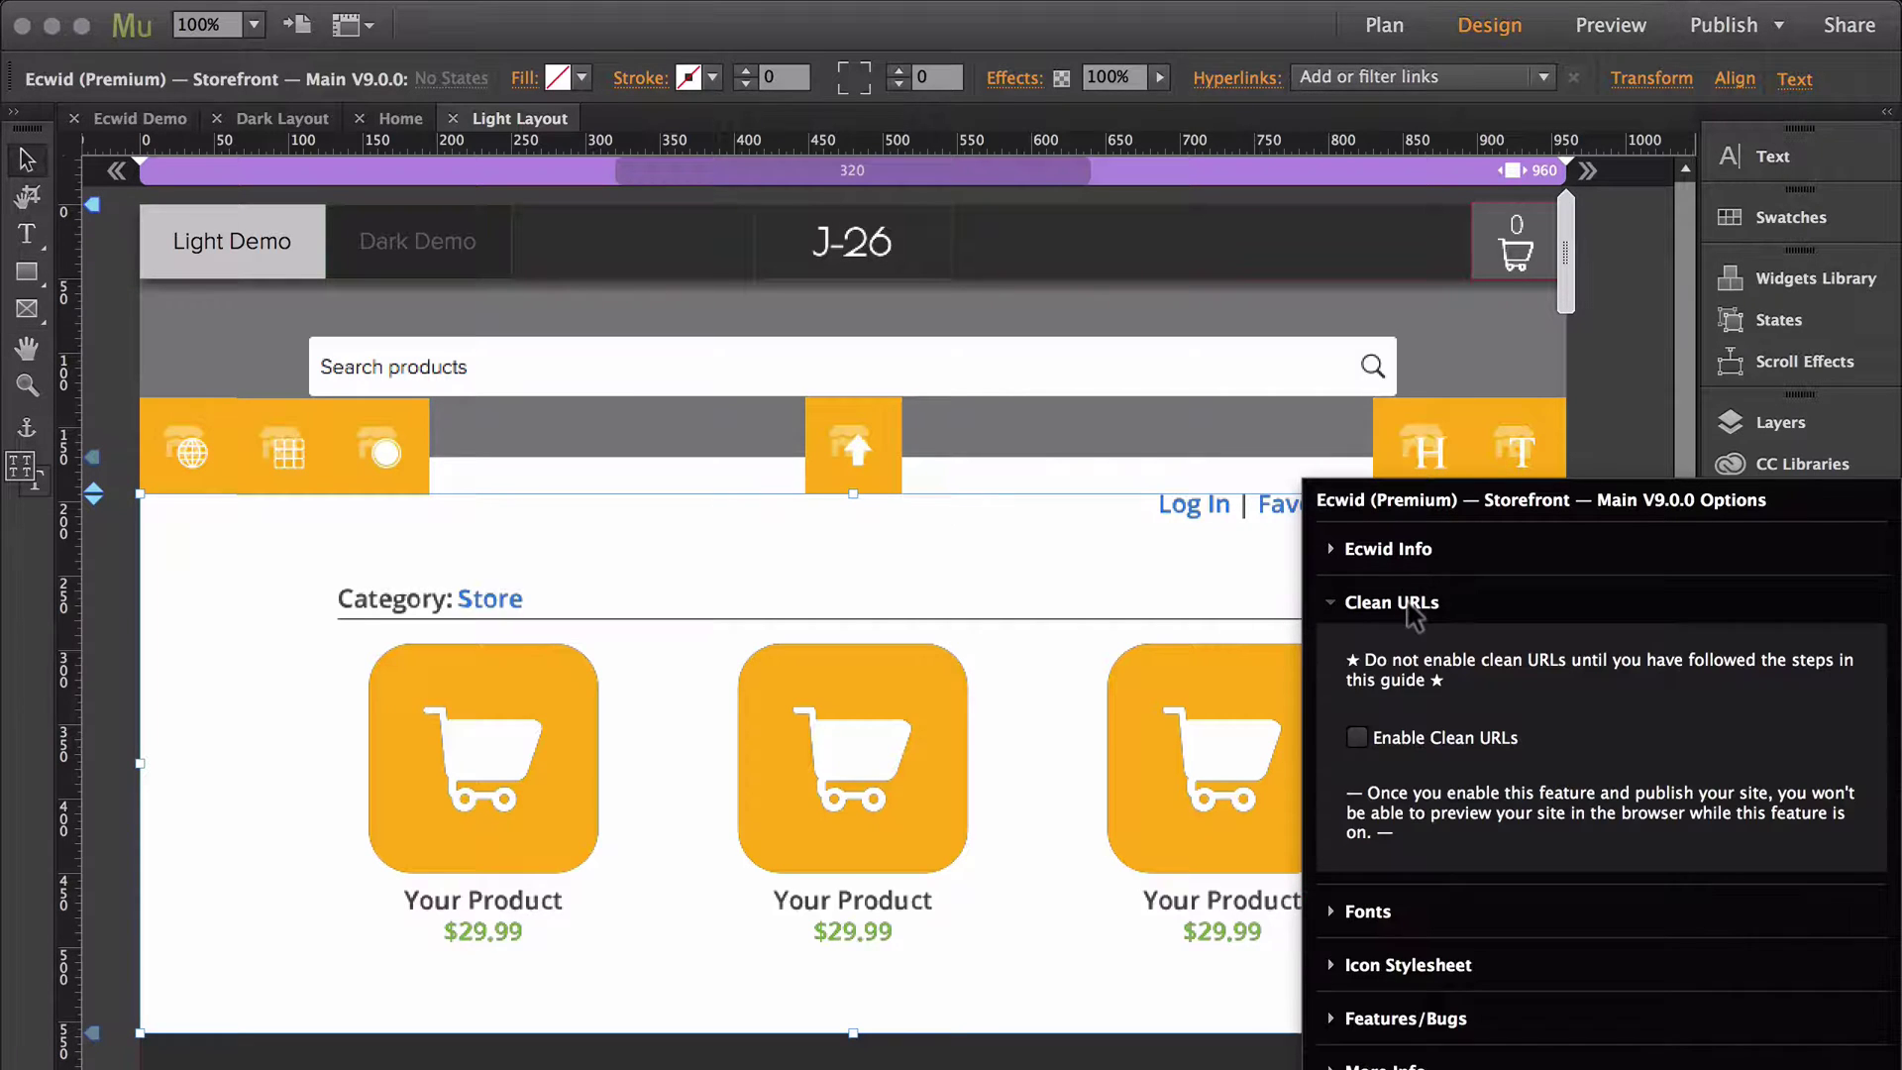
pyautogui.click(1480, 743)
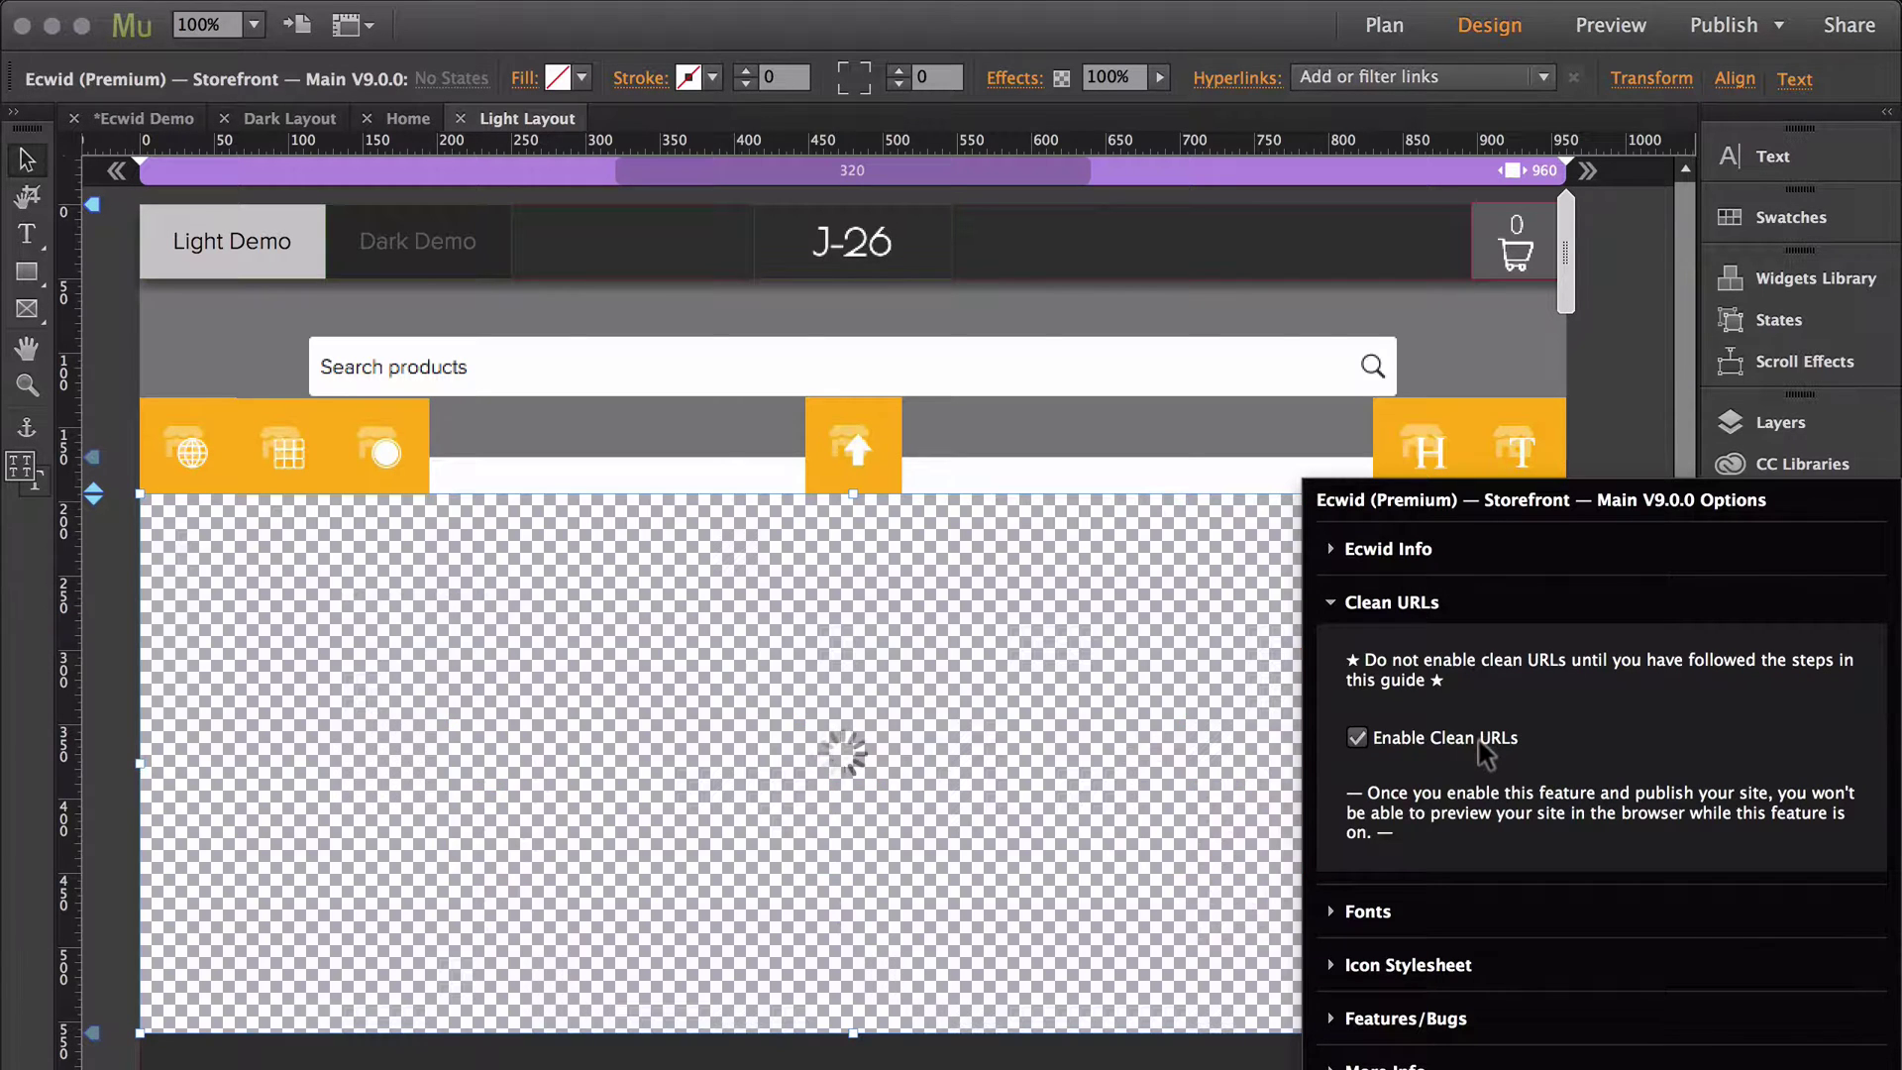
pyautogui.click(1404, 604)
pyautogui.click(1627, 393)
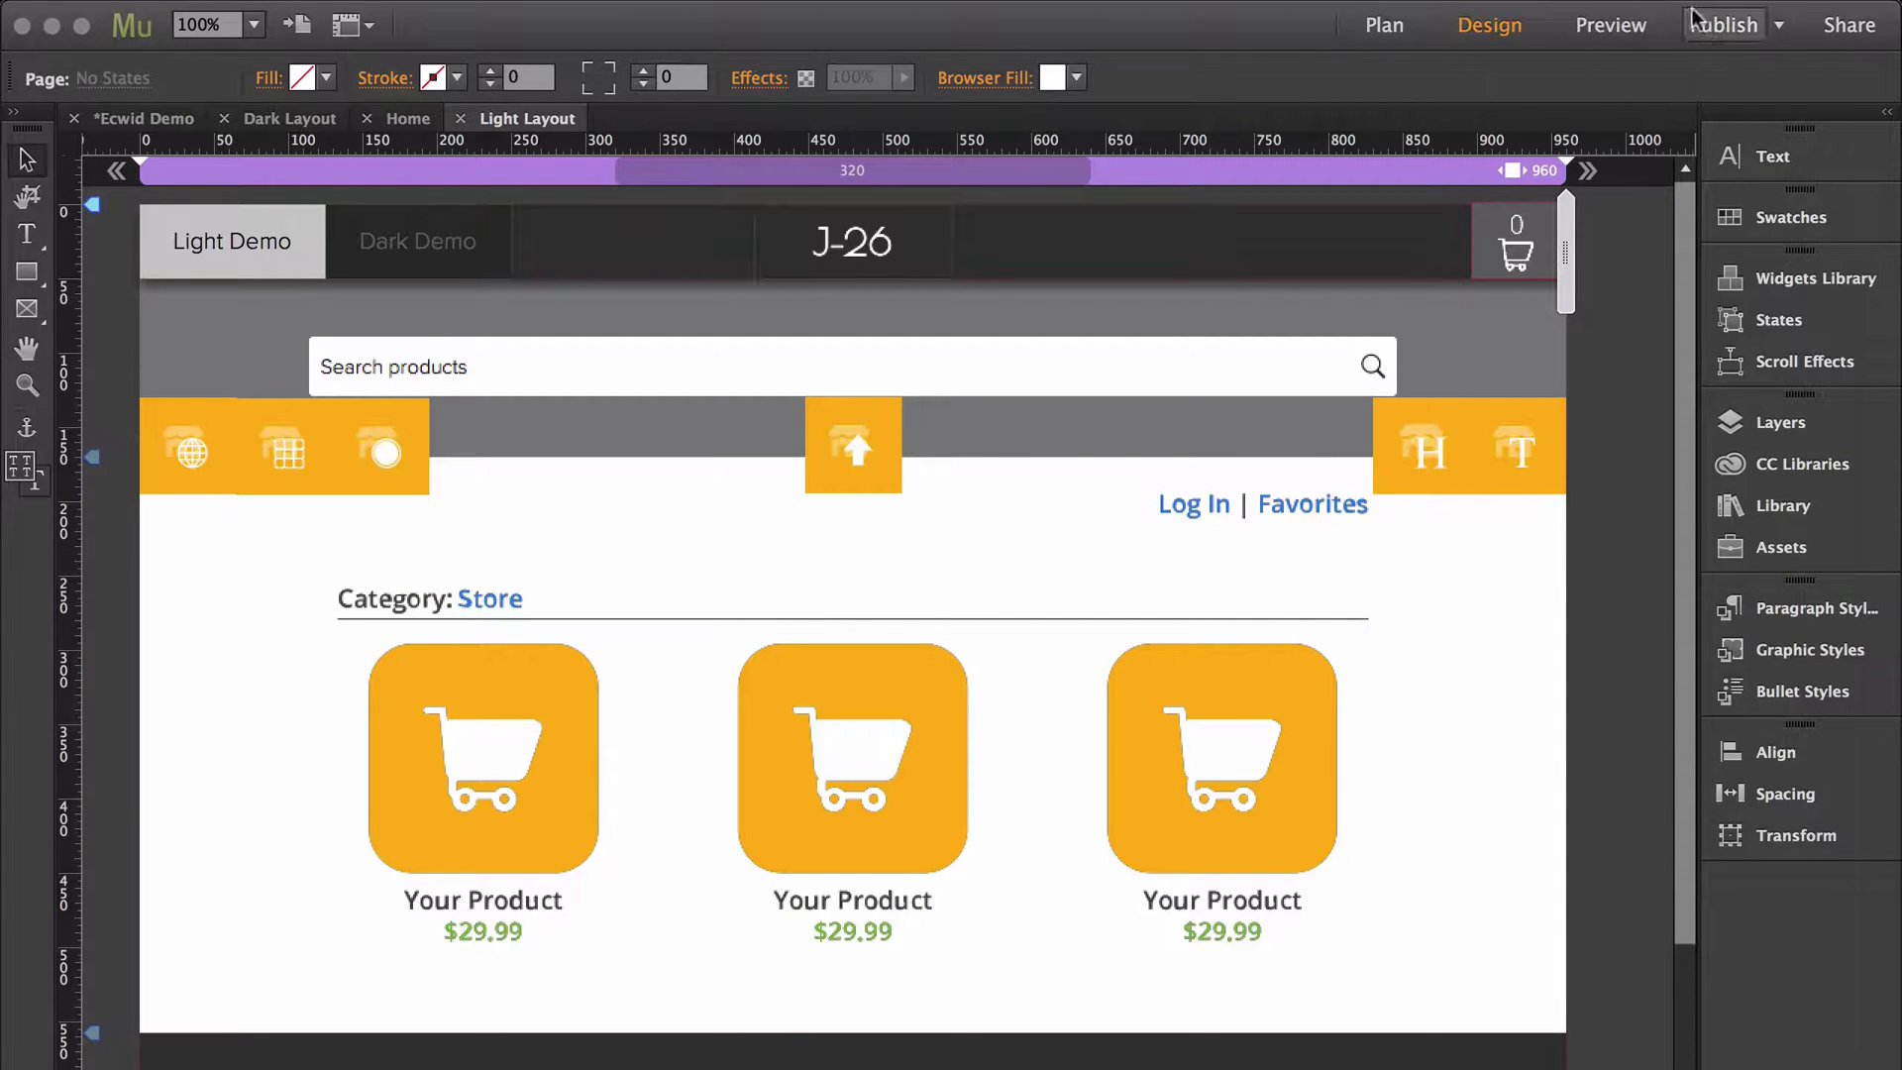
# Step: Start publishing and change the Site URL path to test/ecwid
pyautogui.click(1723, 25)
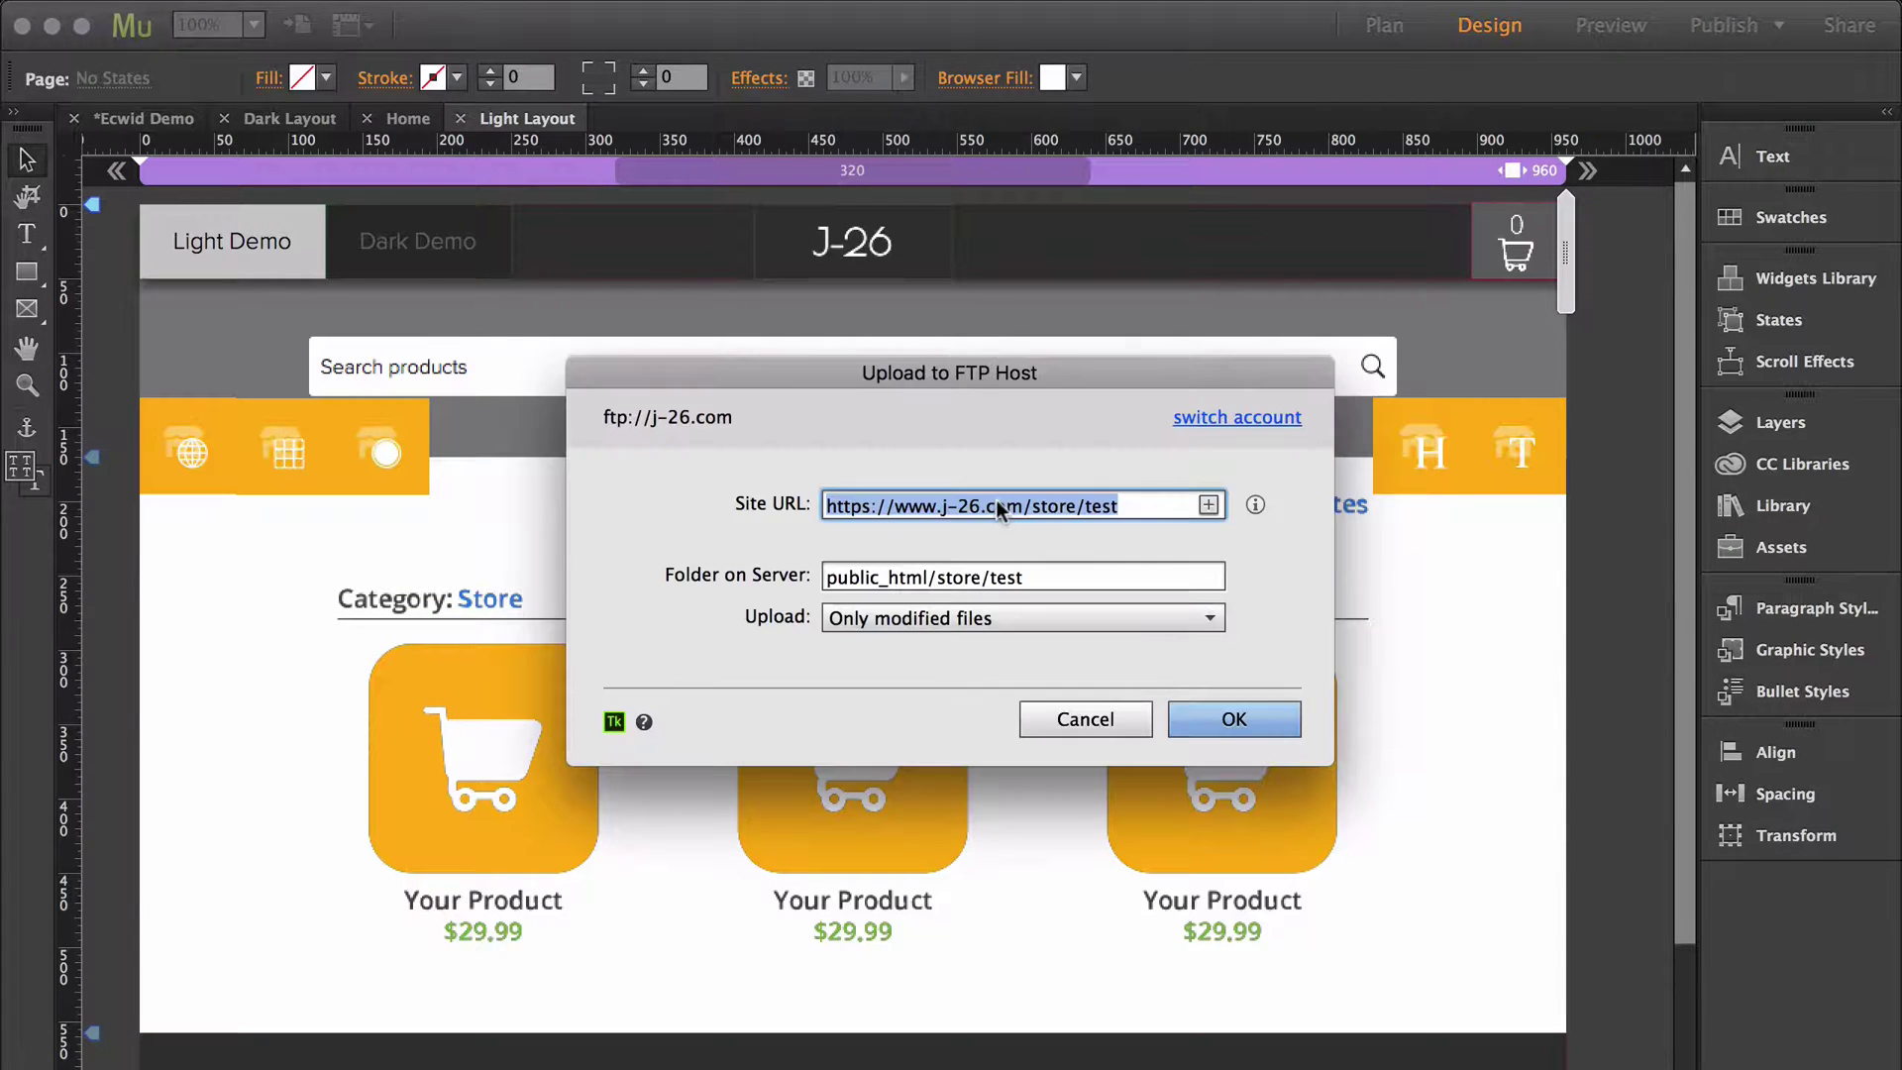
pyautogui.click(1059, 507)
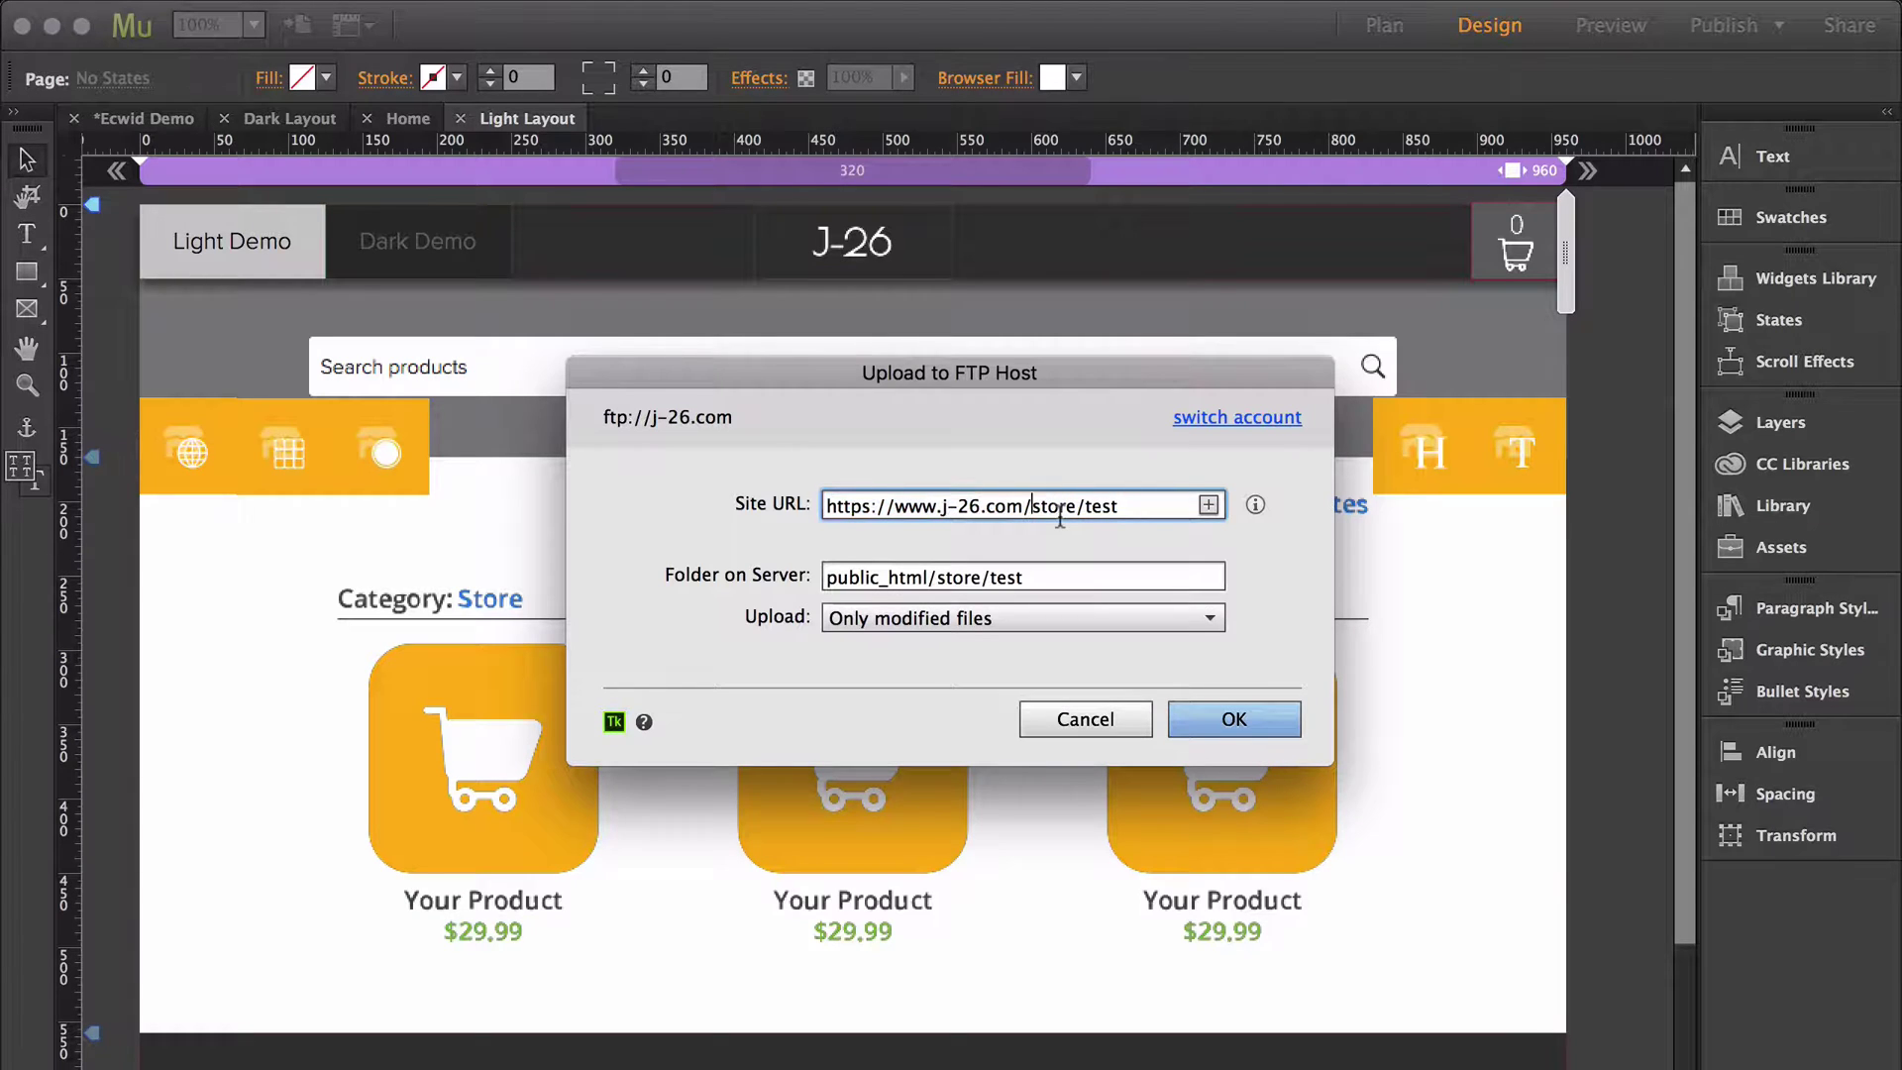
pyautogui.doubleClick(1059, 507)
pyautogui.press('shift+super+Right')
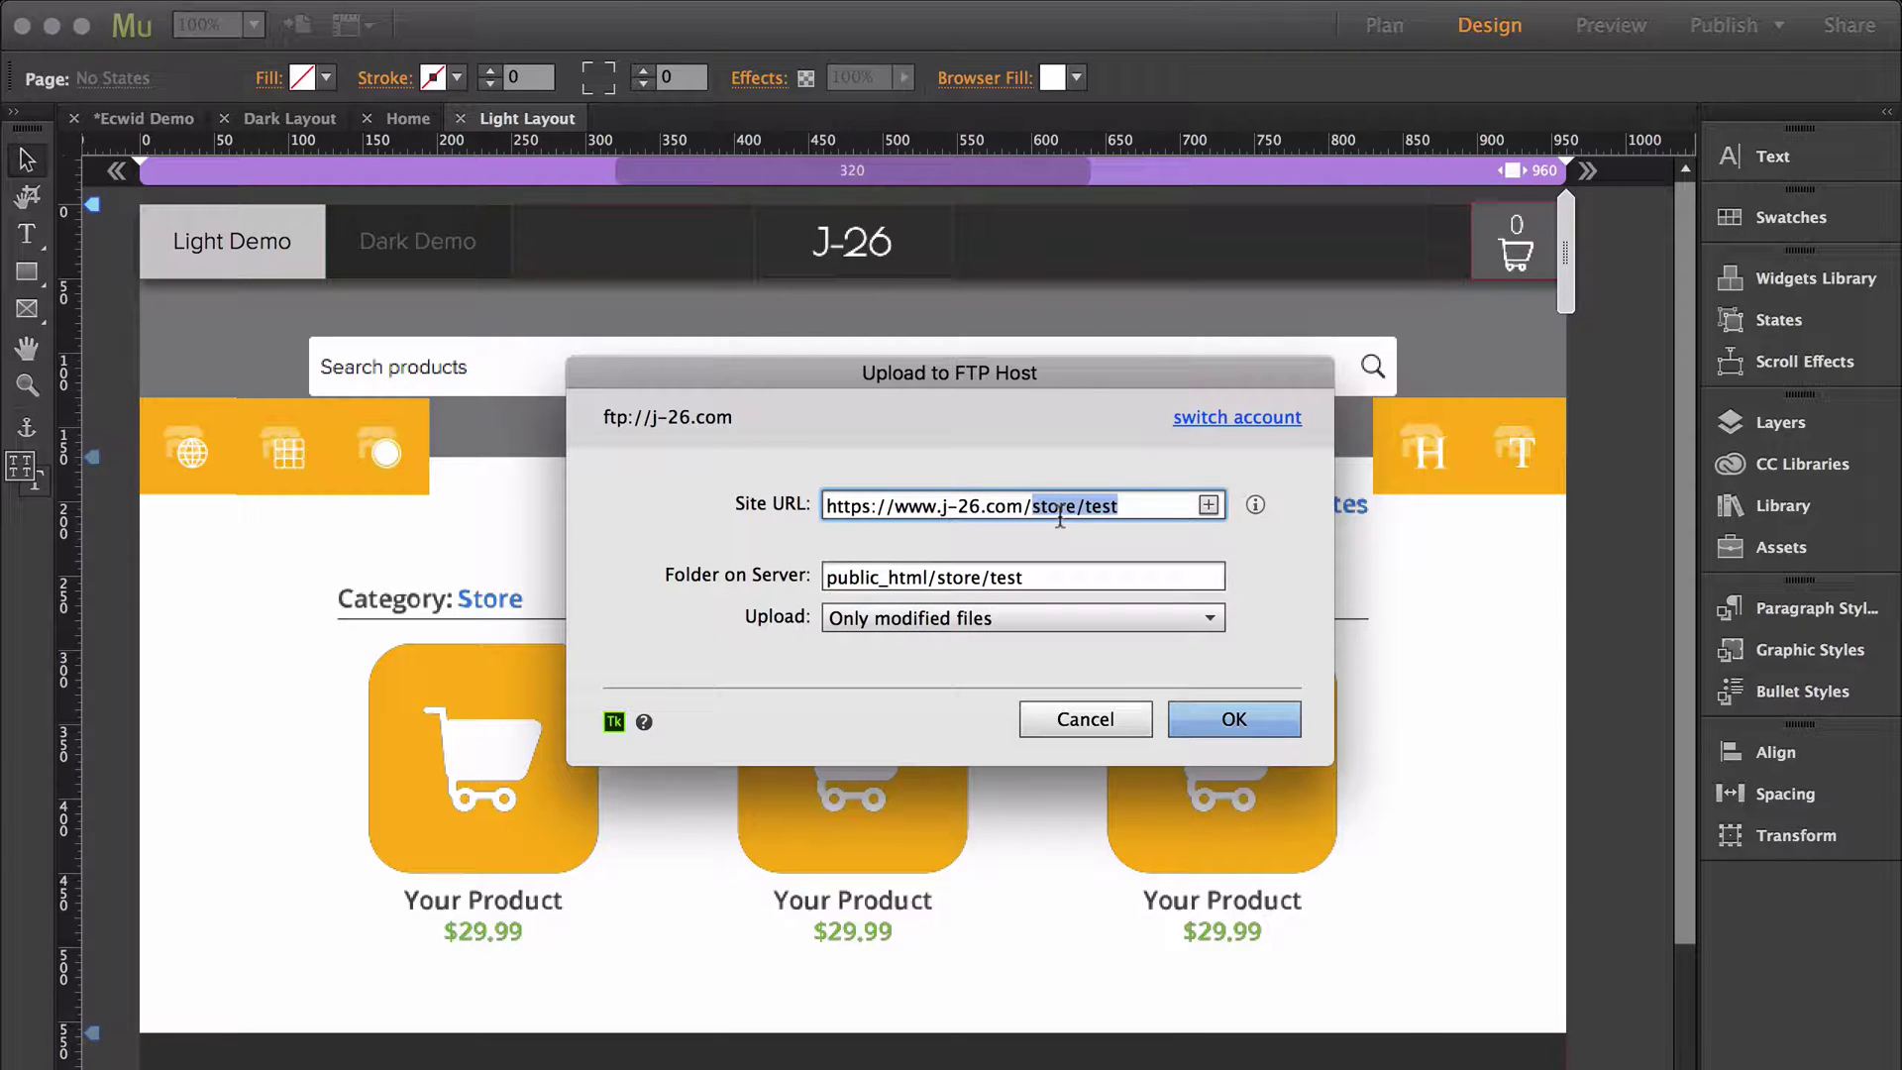
pyautogui.write('test/ecwid')
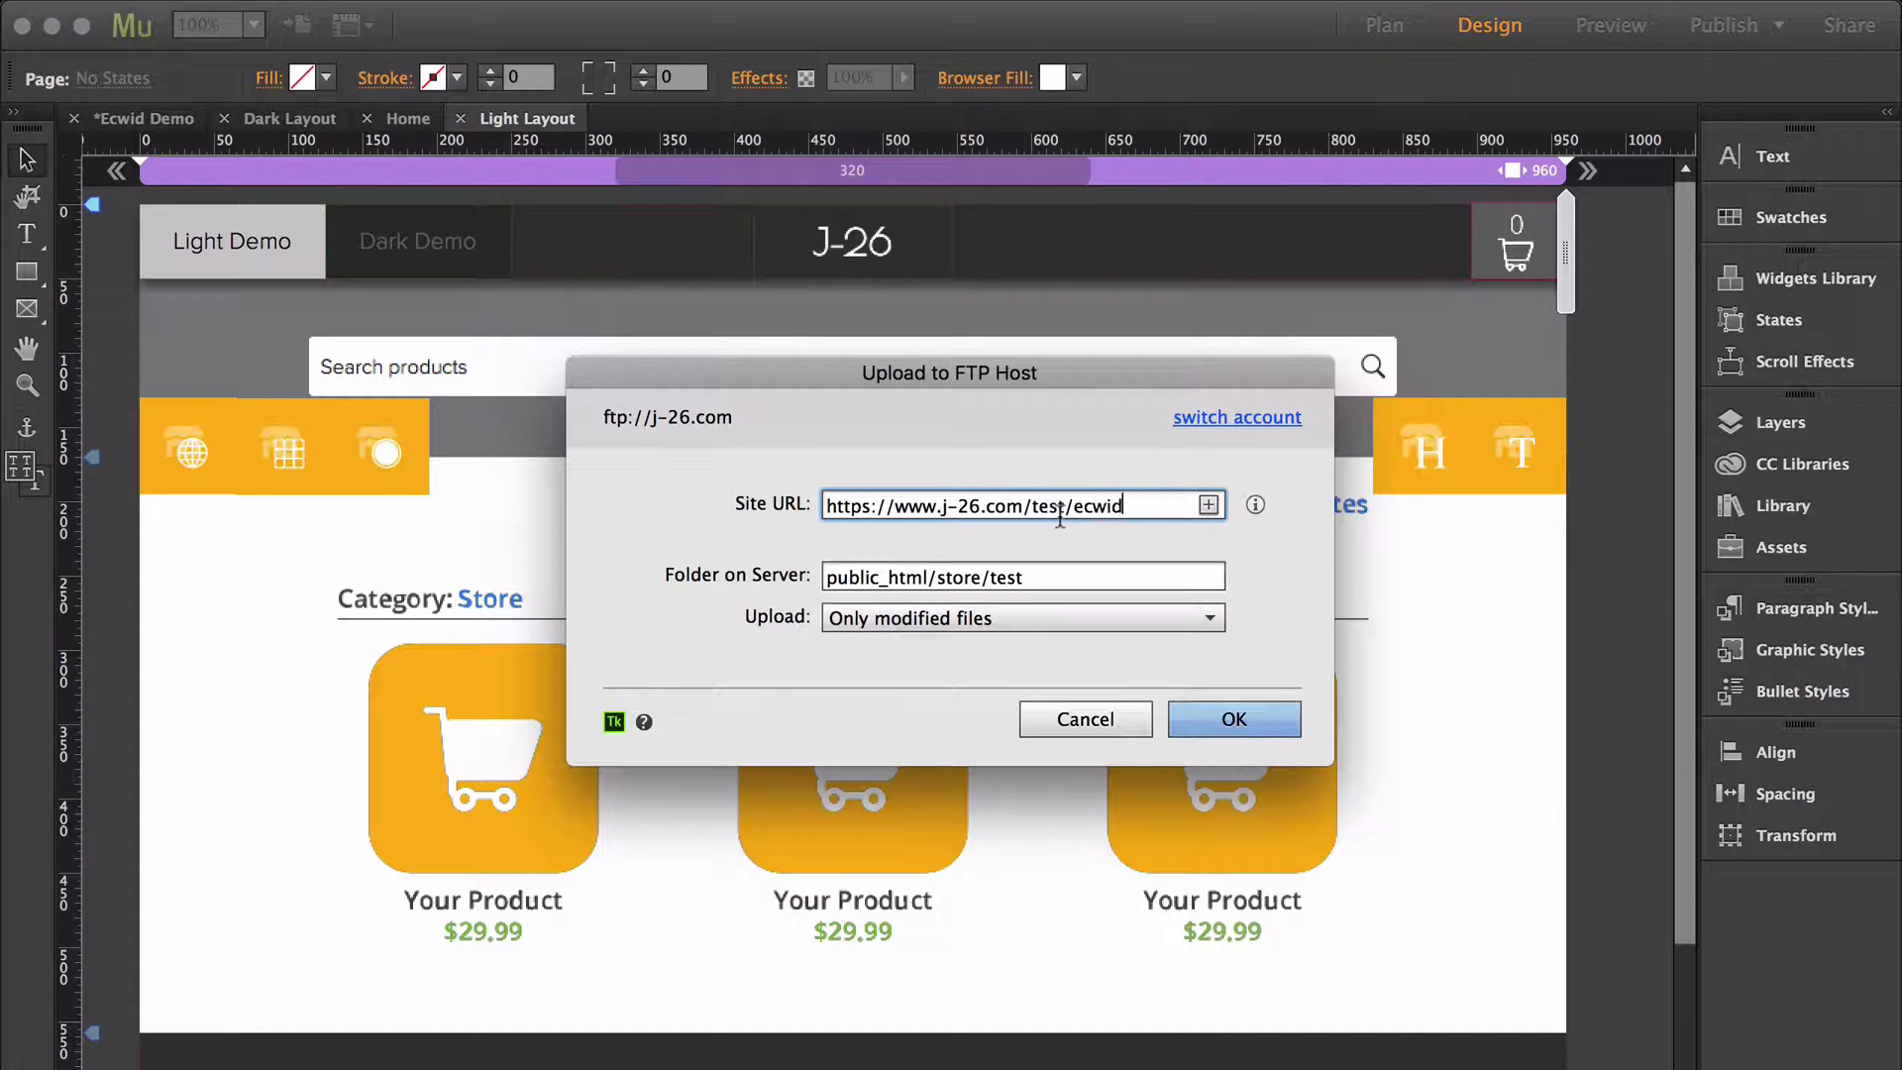
# Step: Set the server folder to test/ecwid, confirm the upload, and create the missing folder
pyautogui.click(978, 577)
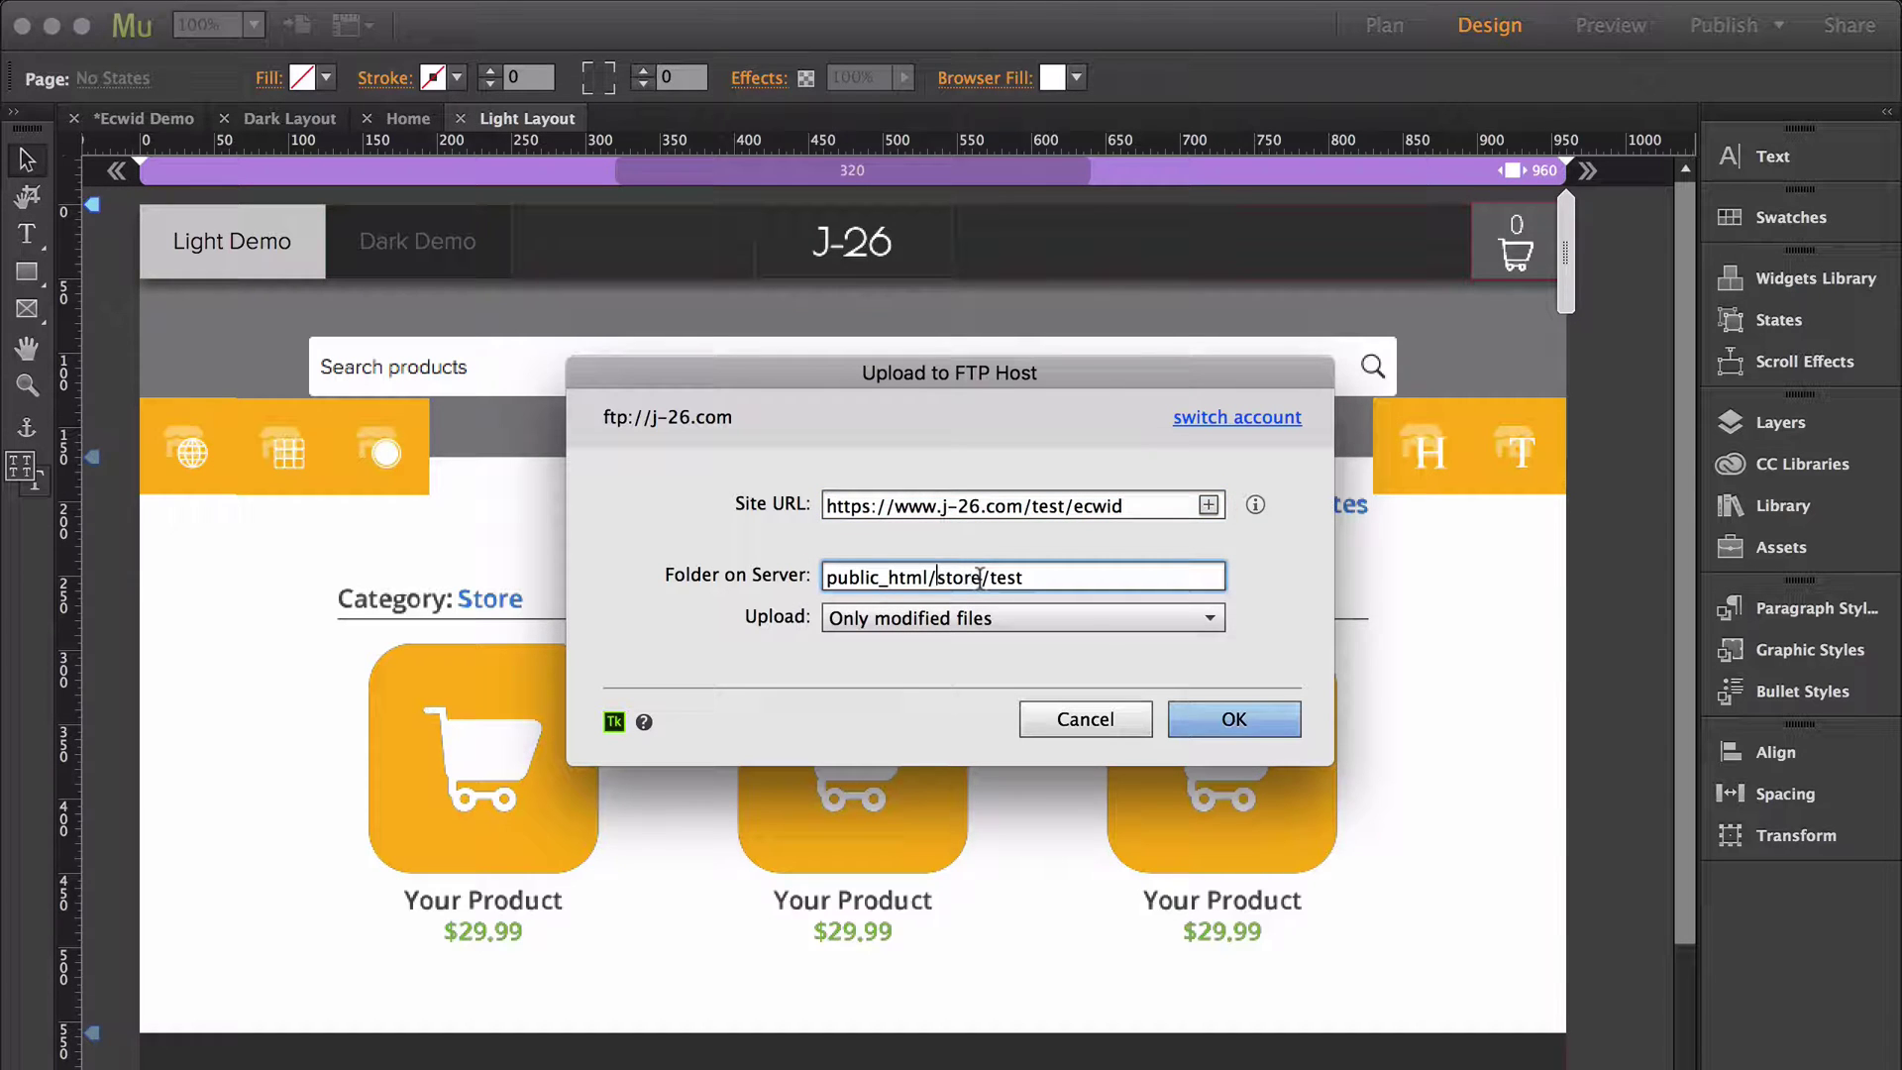
pyautogui.hotkey('shift', 'alt', 'Right')
pyautogui.hotkey('shift', 'Right')
pyautogui.press('shift+super+Right')
pyautogui.write('test/ecwid')
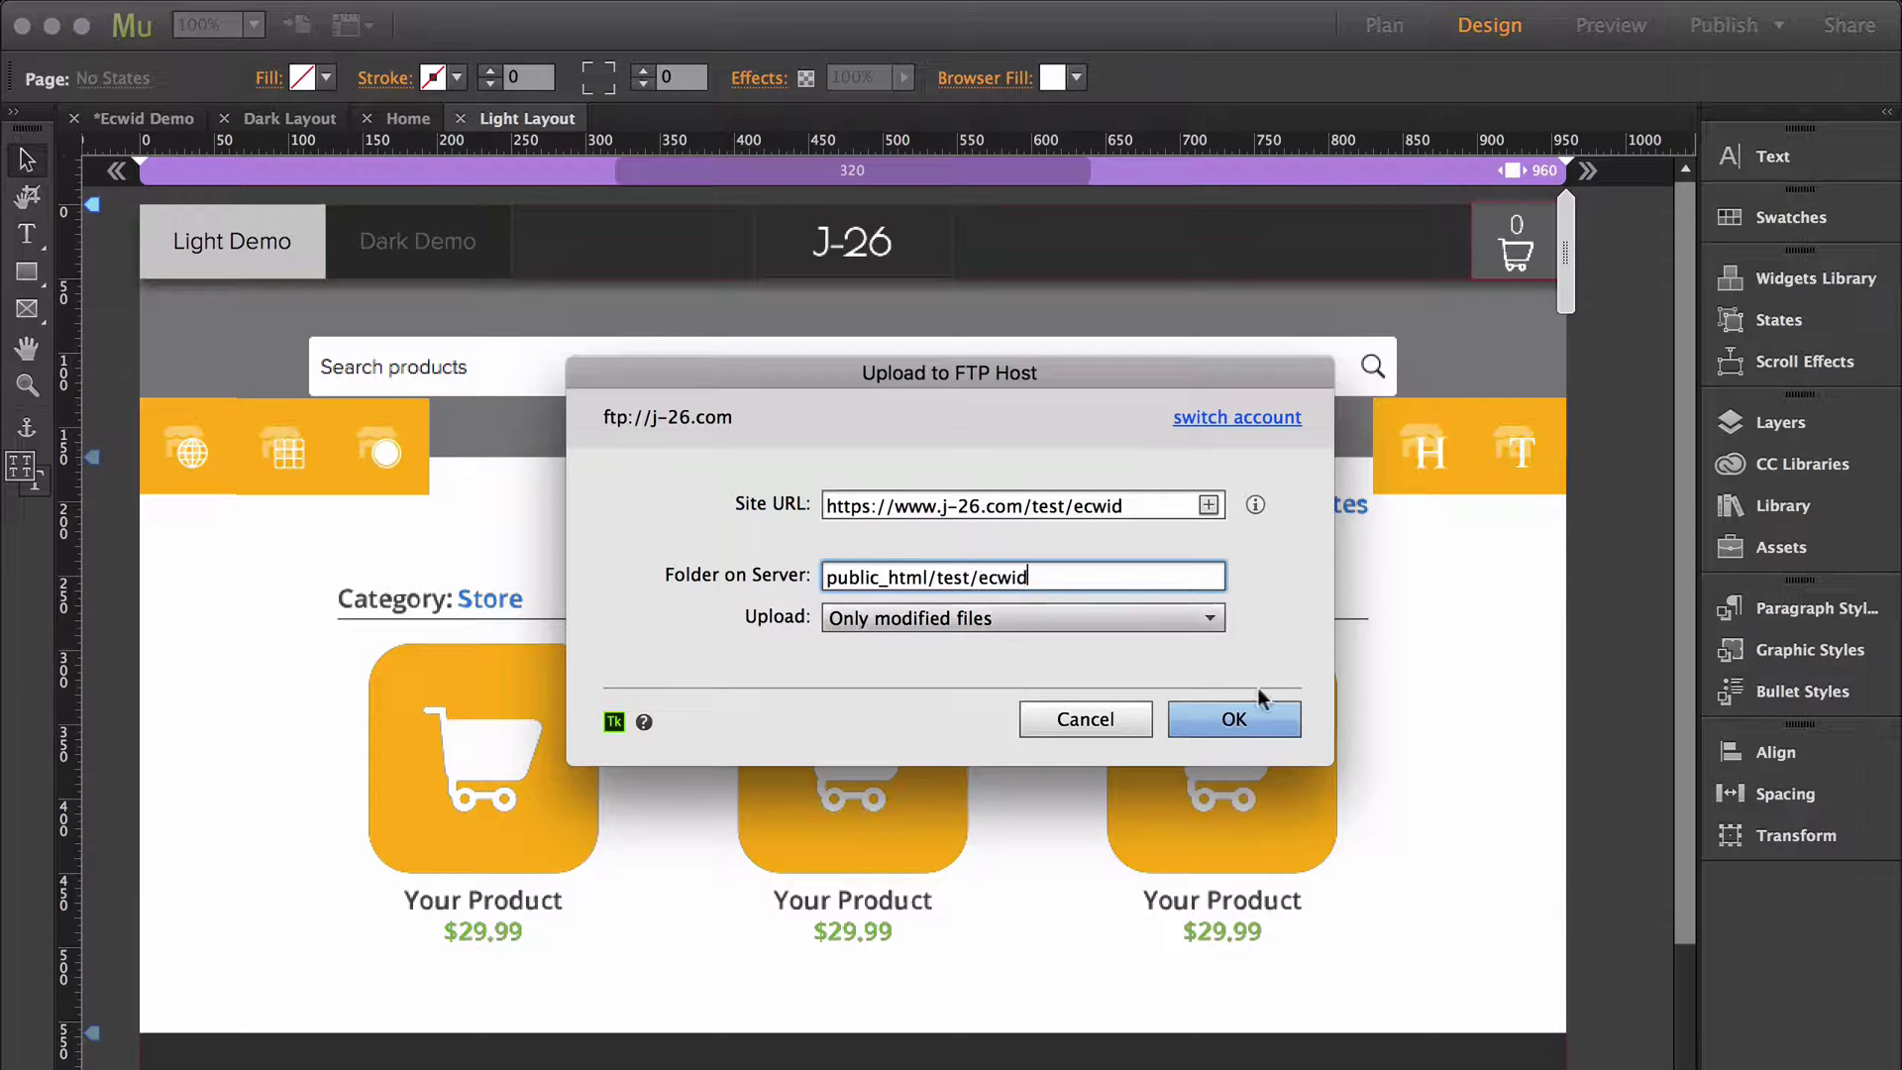
pyautogui.click(1271, 715)
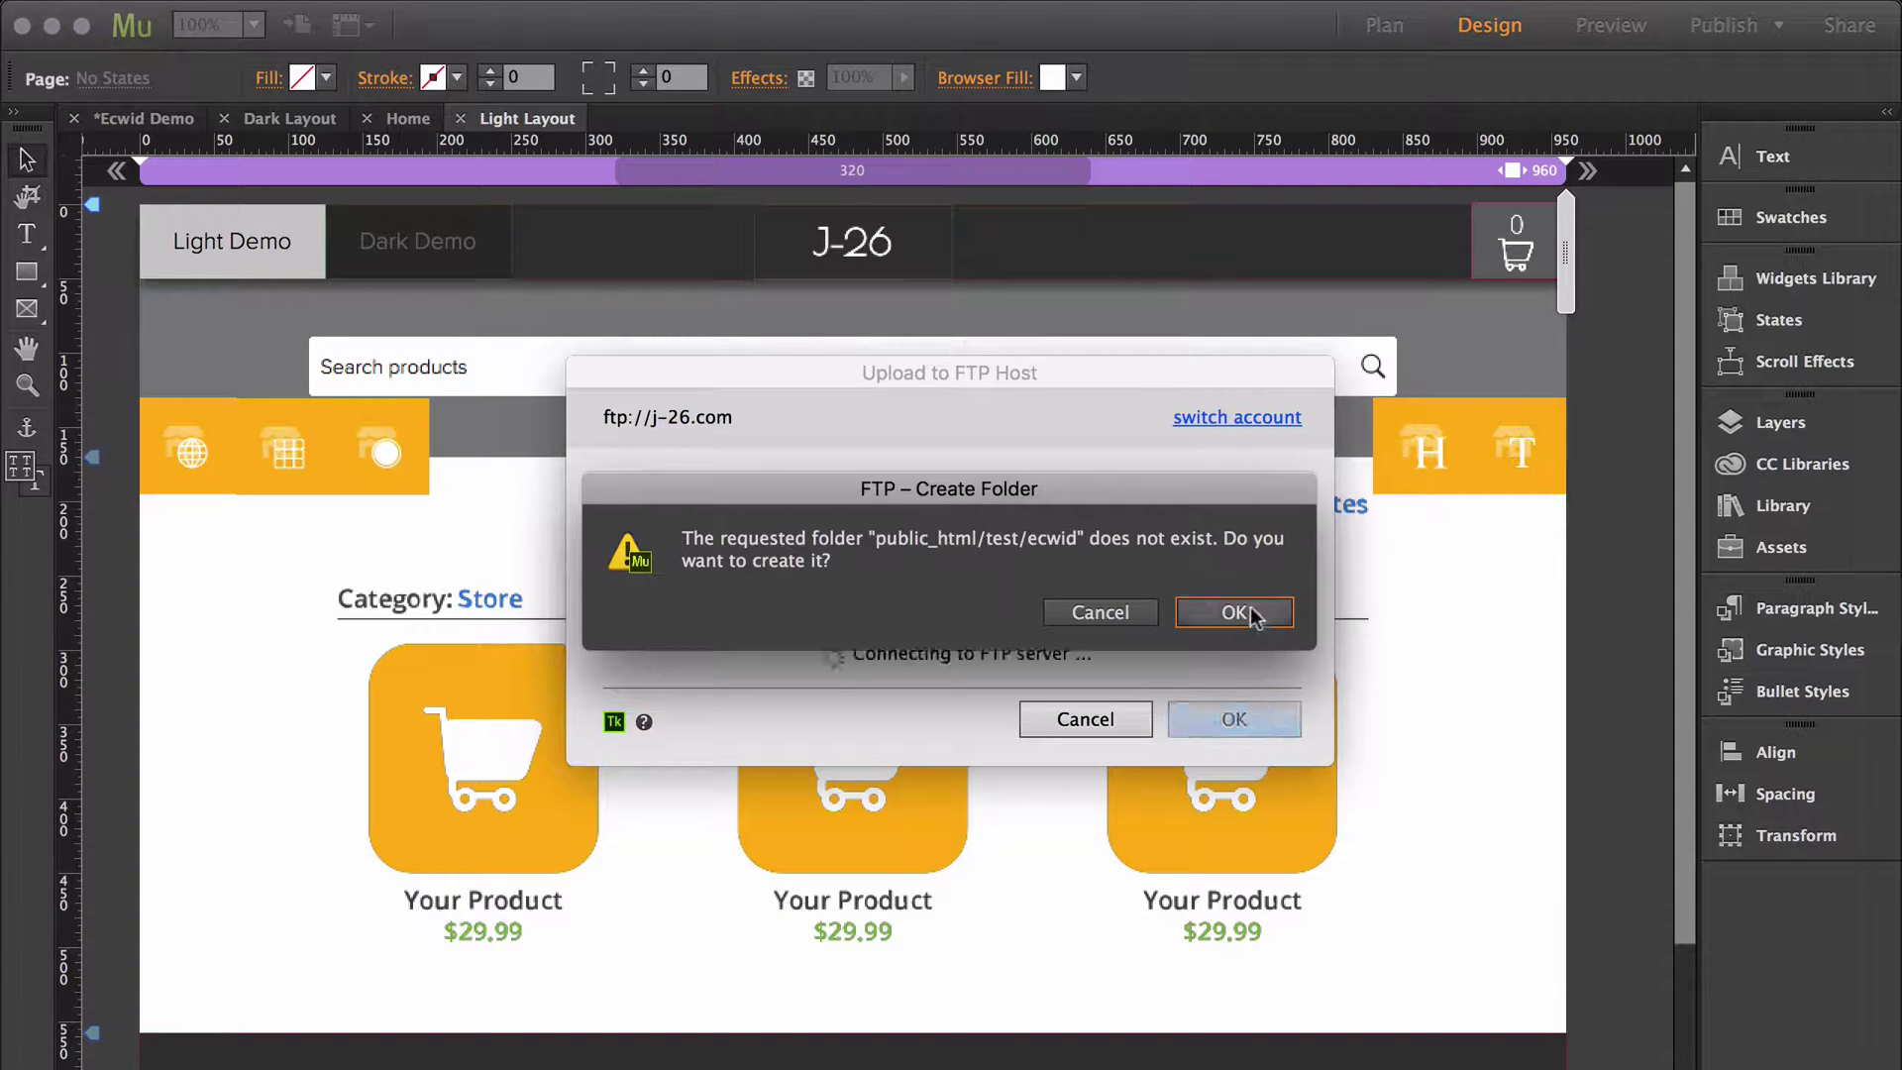
pyautogui.click(1248, 613)
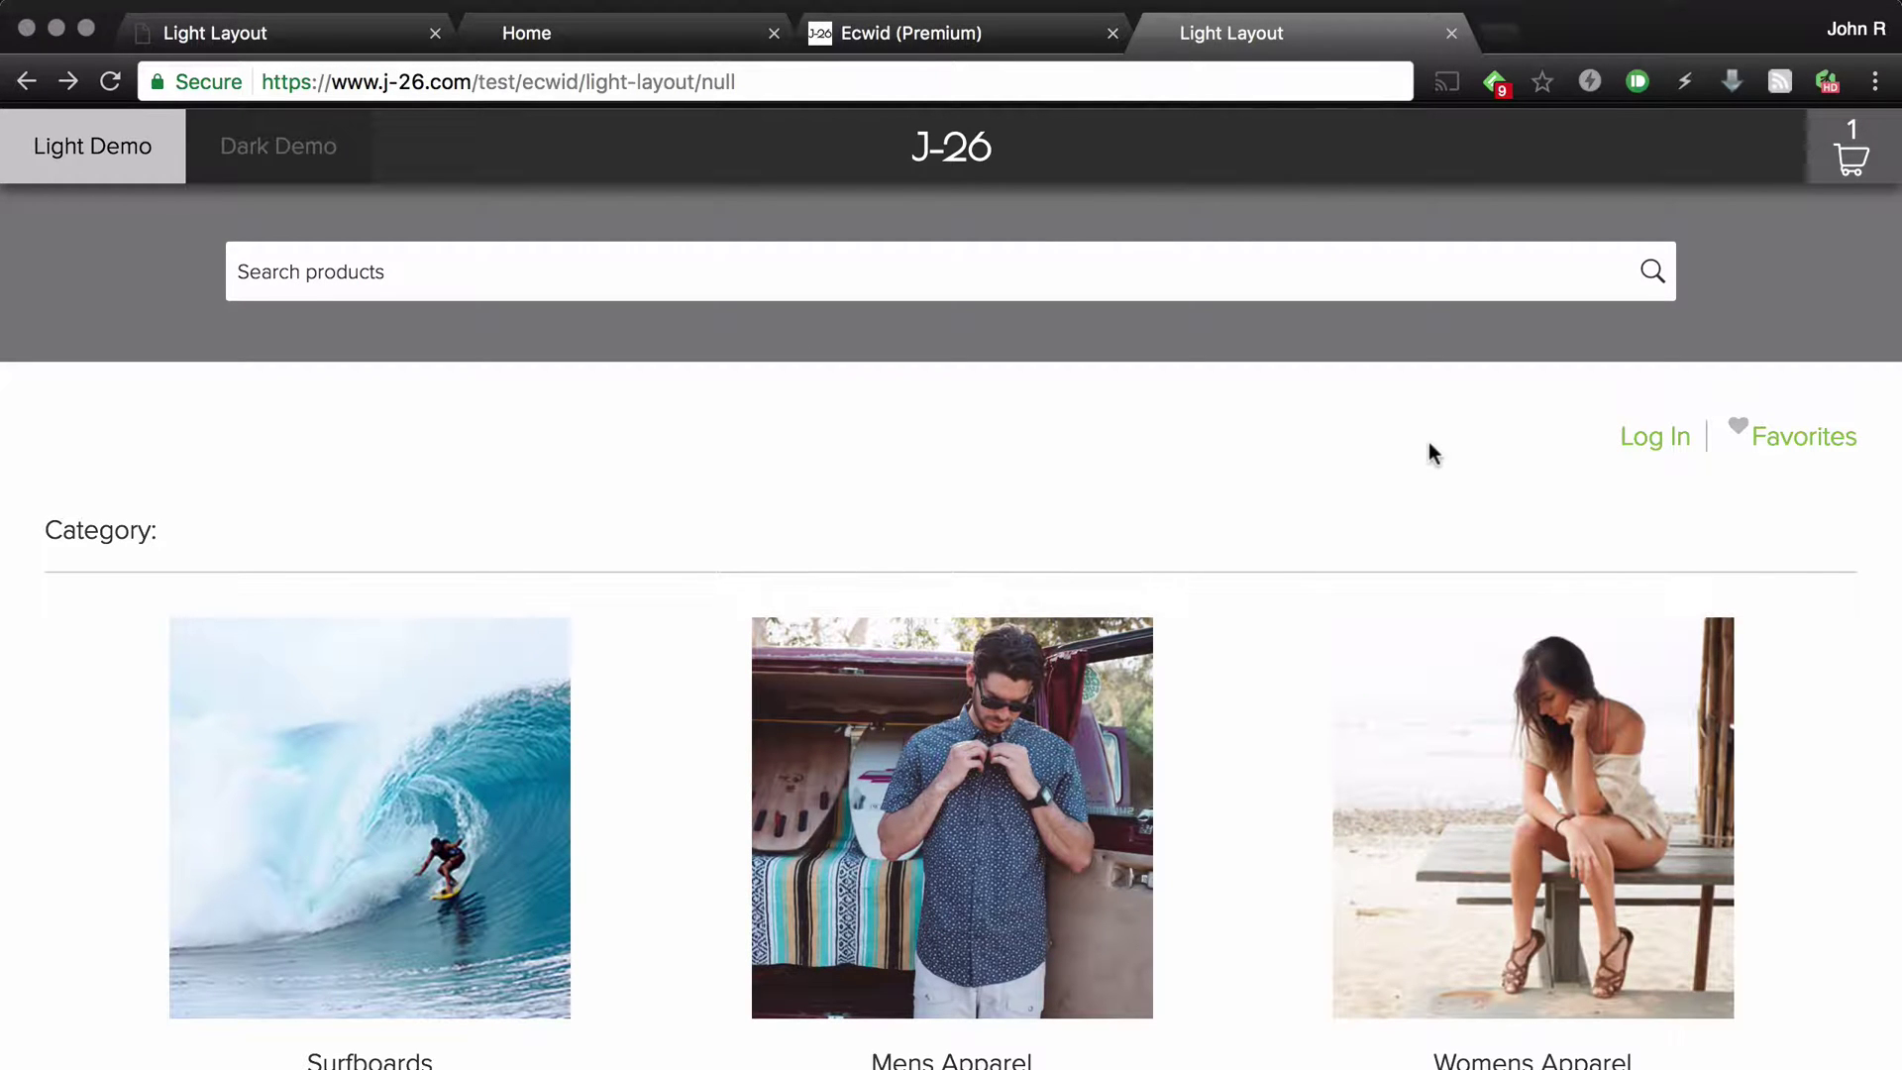
# Step: Browse the live store via Mens Apparel and Billabong boardshorts to the cart, reload it, and go back
pyautogui.click(1087, 697)
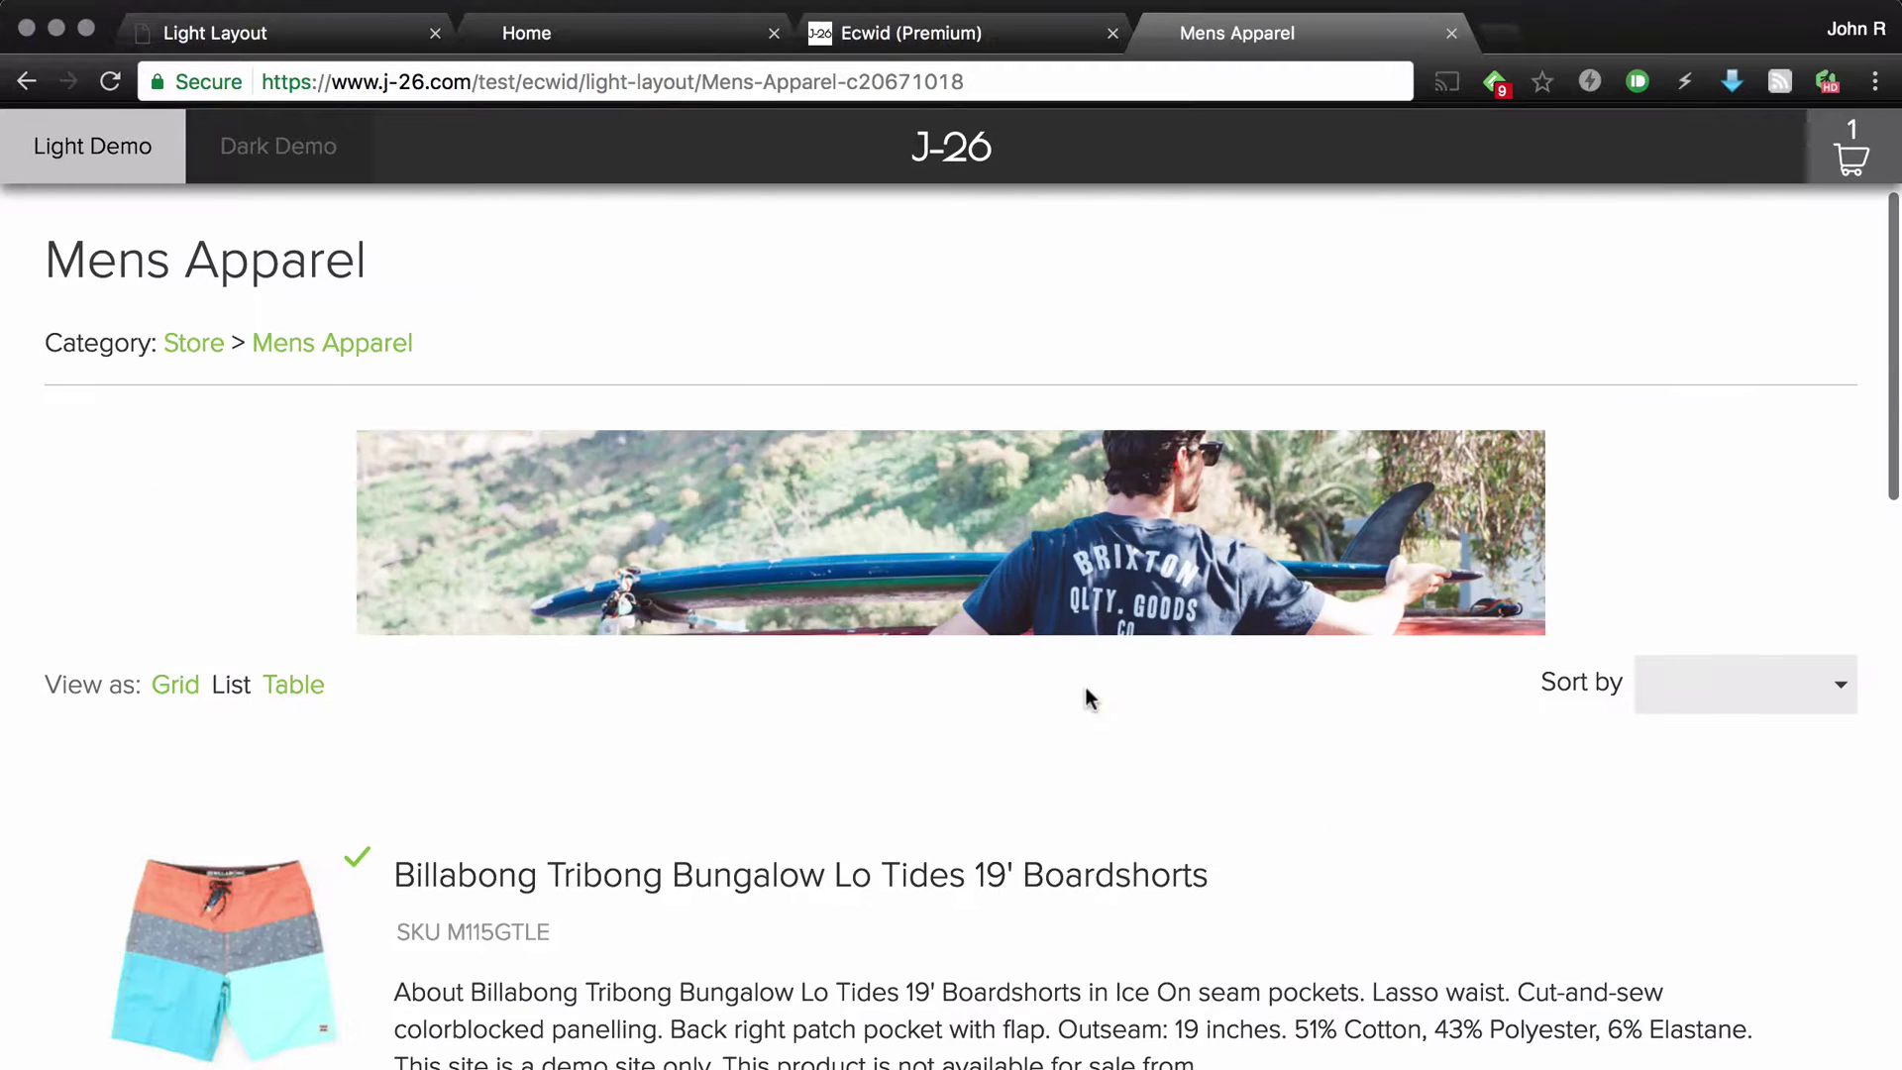
pyautogui.click(981, 879)
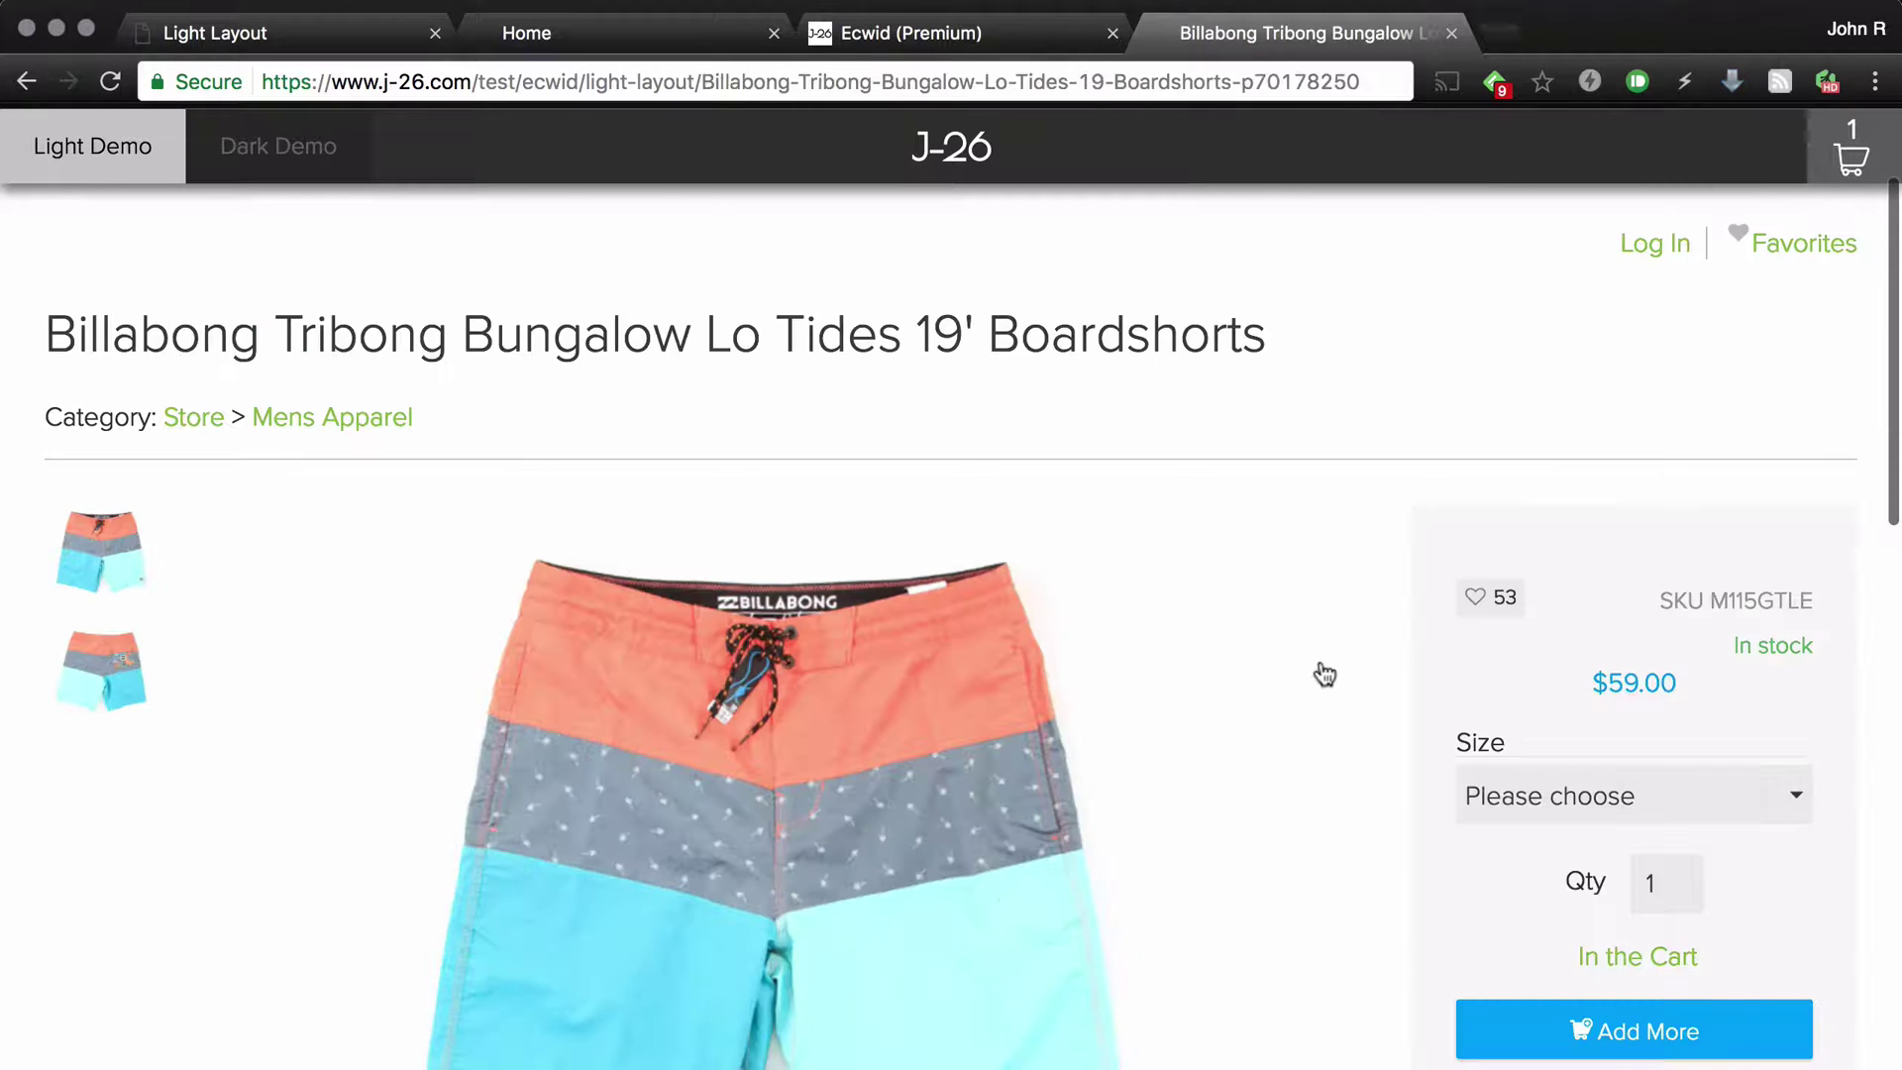
pyautogui.scroll(-3, 1320, 671)
pyautogui.click(1573, 942)
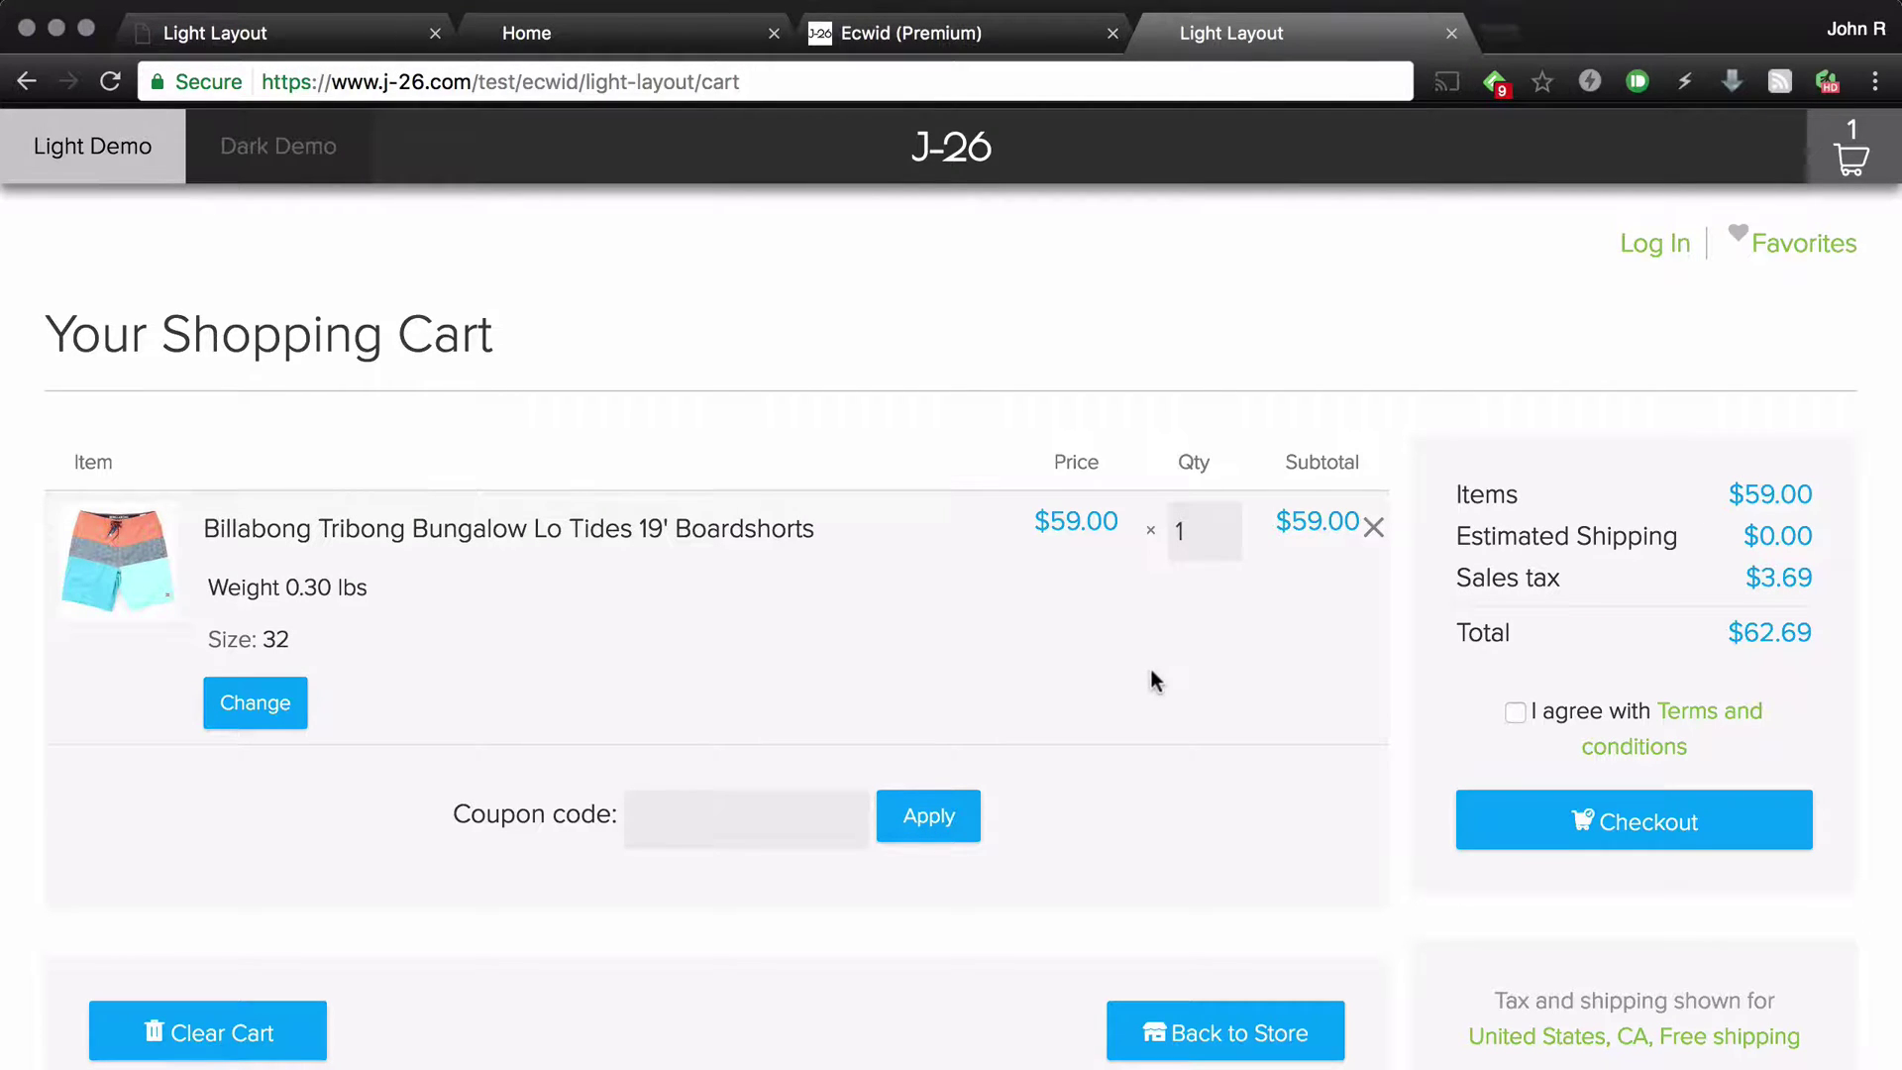
pyautogui.press('super+r')
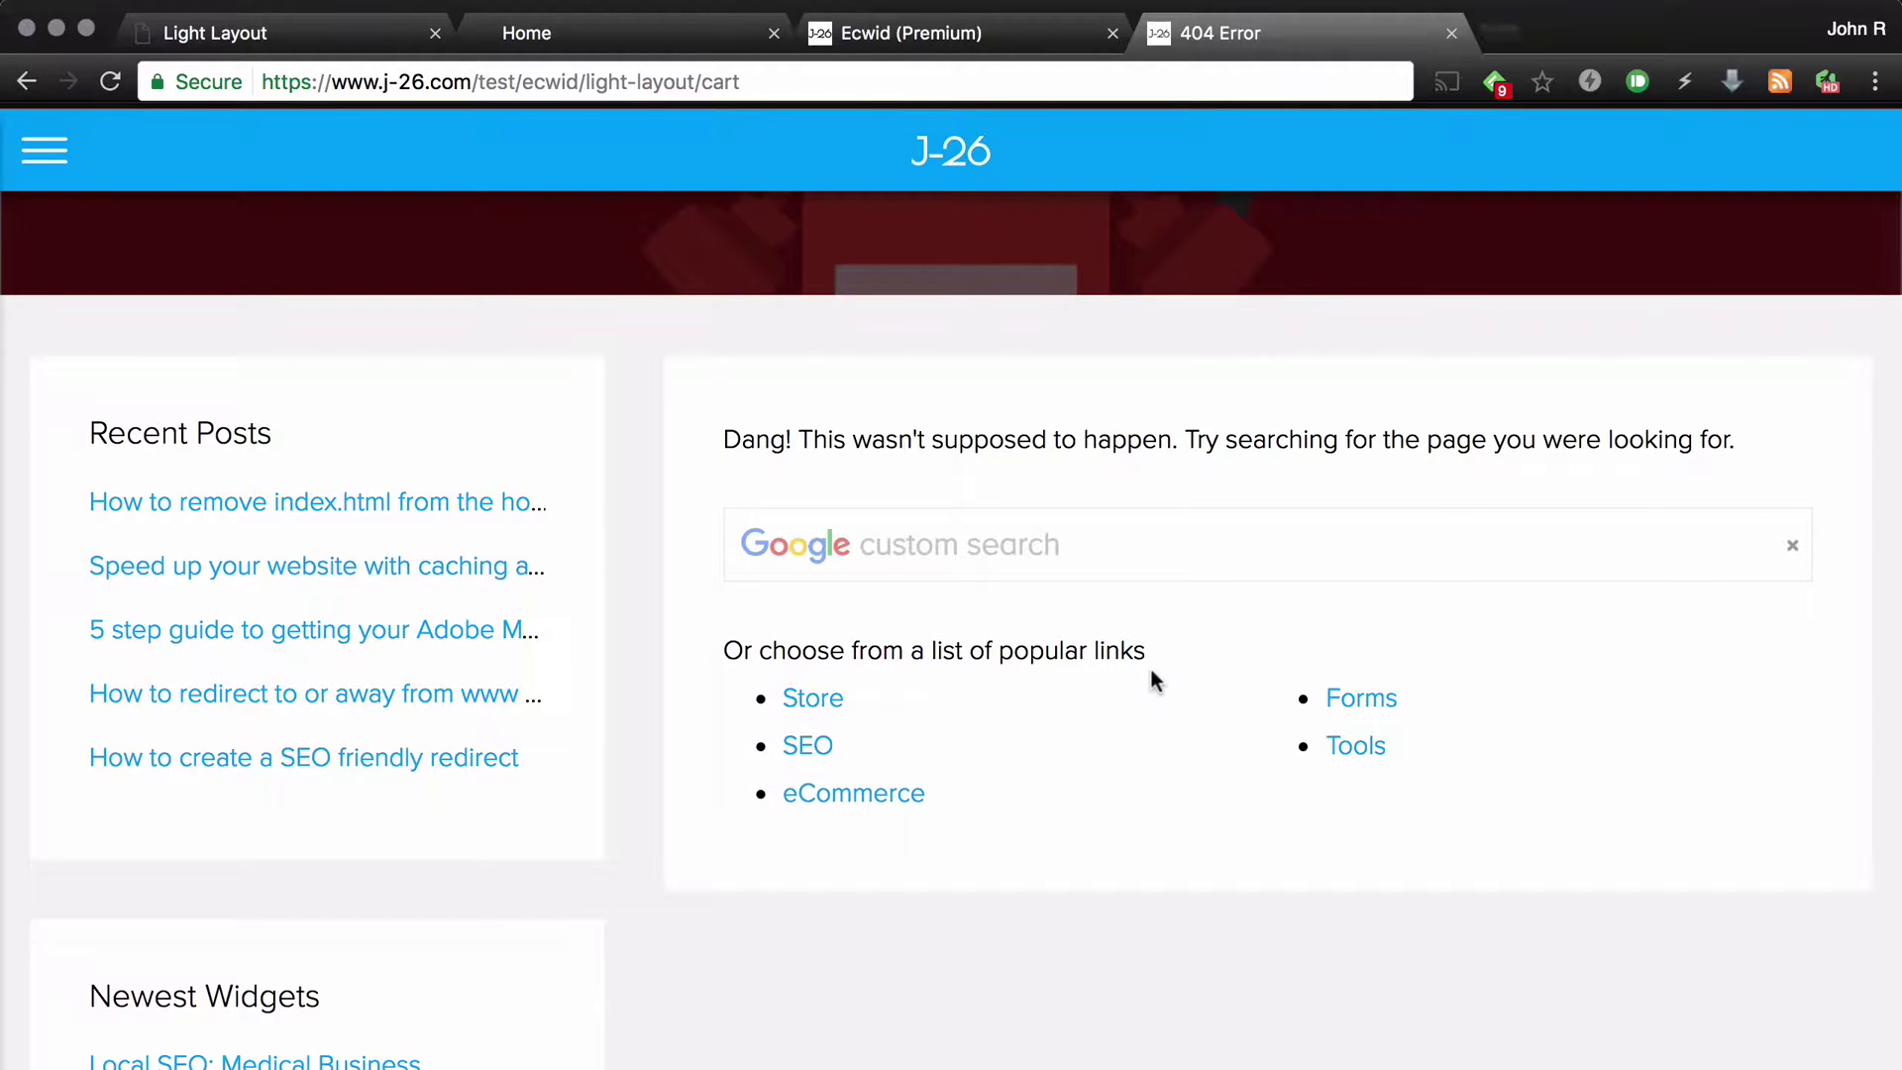
pyautogui.press('super+bracketleft')
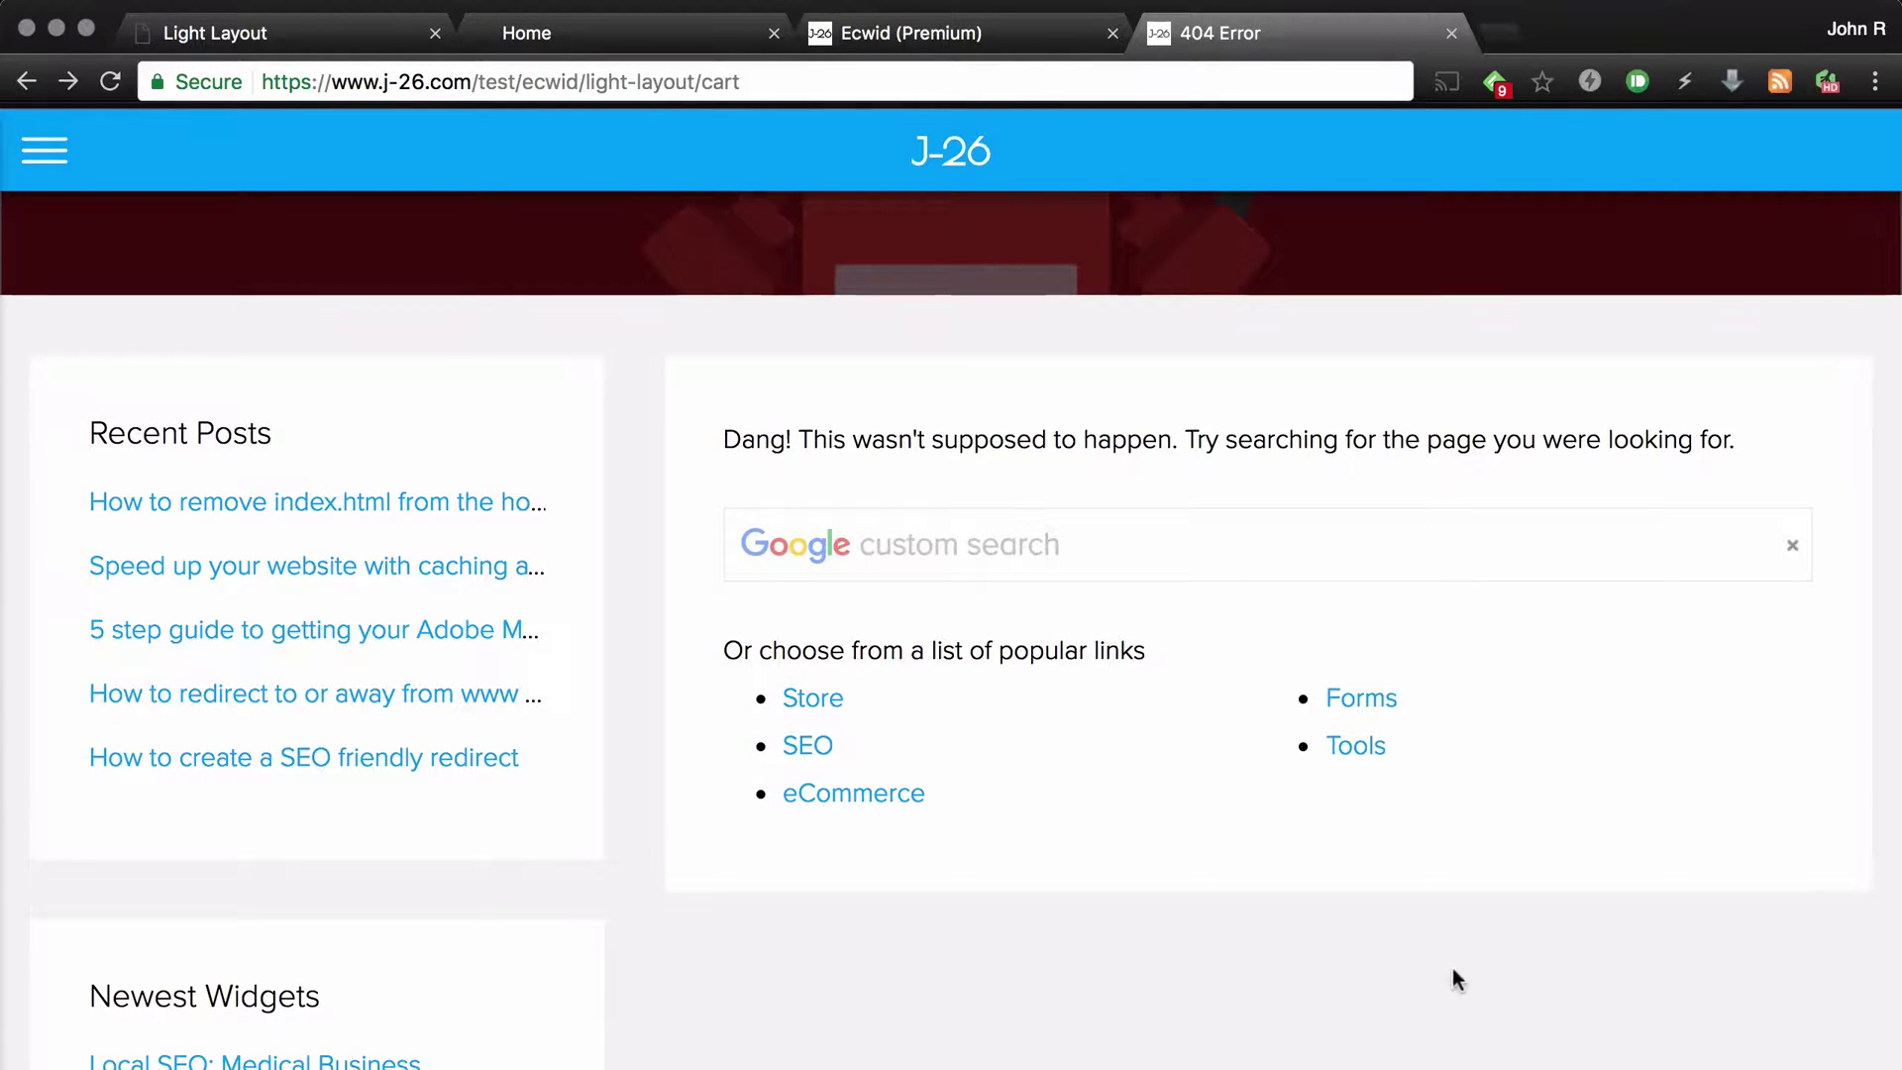
# Step: Back in Muse, reopen the storefront widget options with Clean URLs expanded
pyautogui.press('super+Tab')
pyautogui.press('super+Tab')
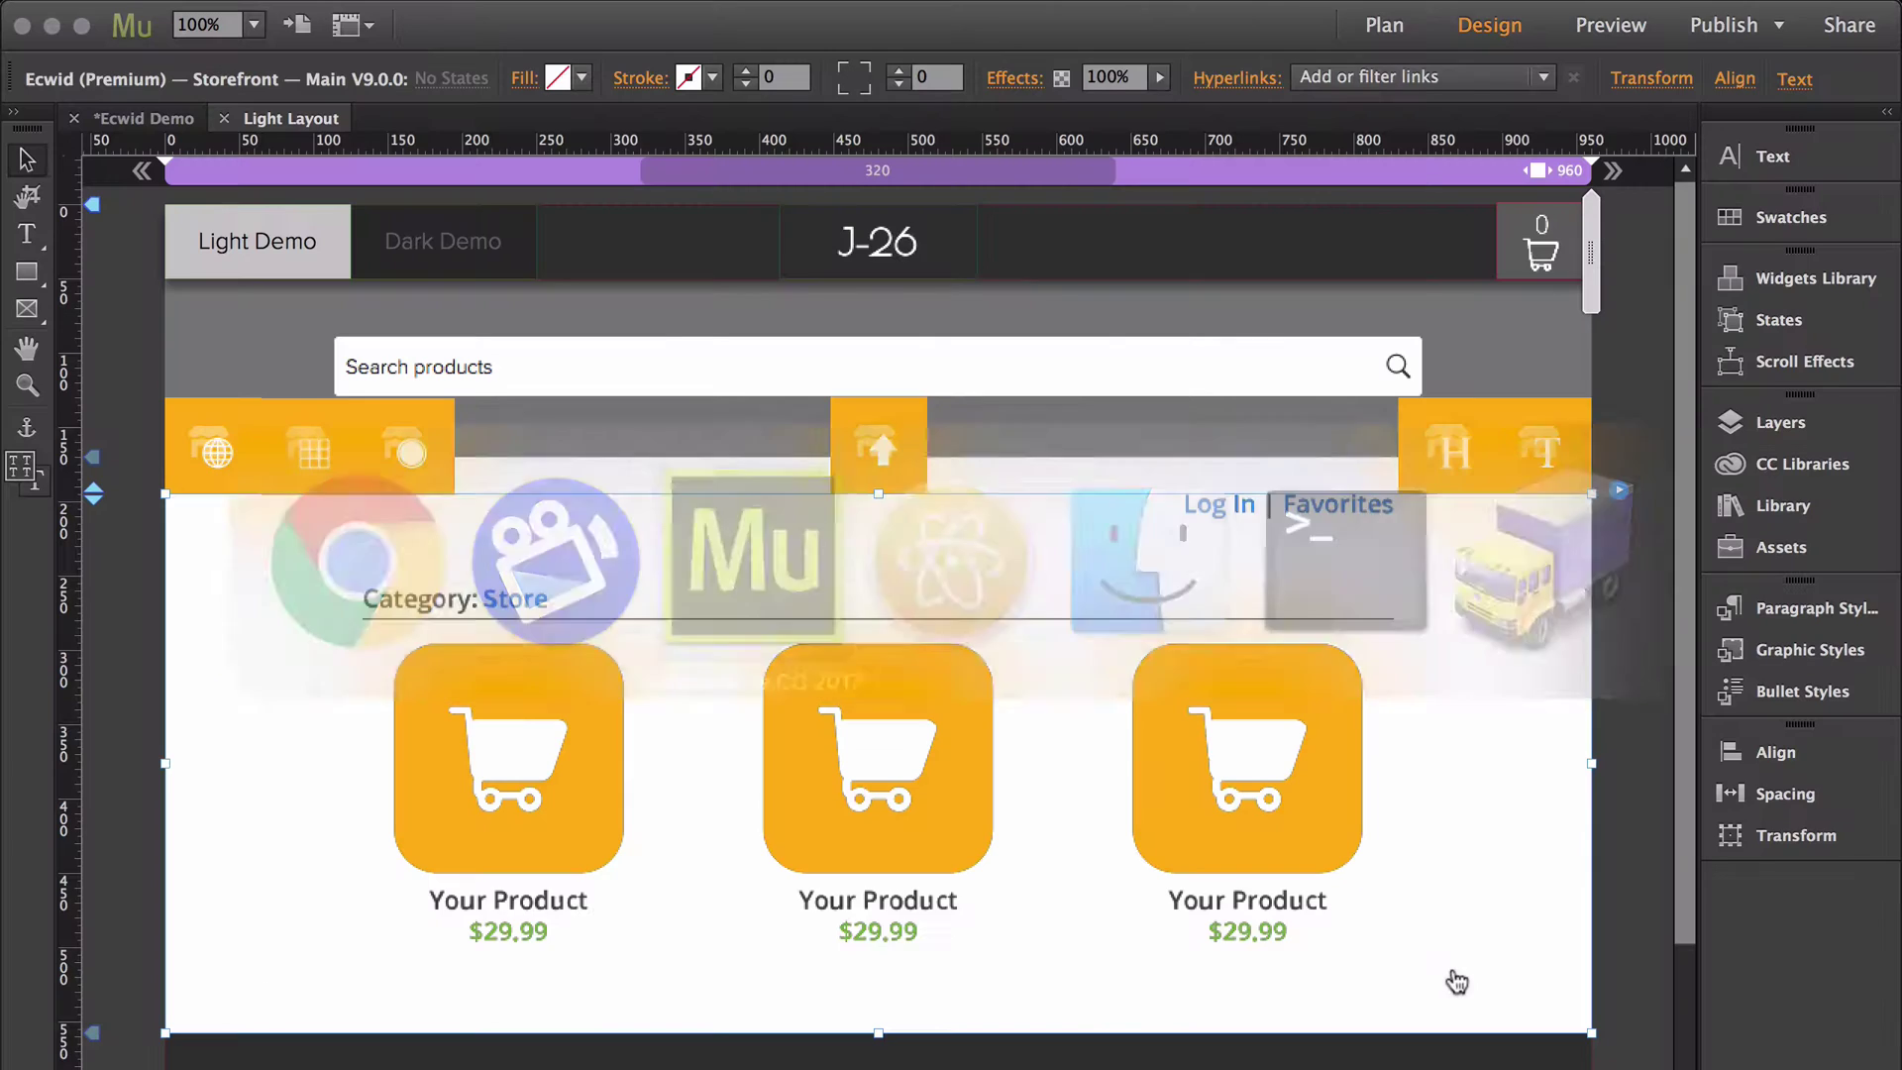
pyautogui.click(1619, 491)
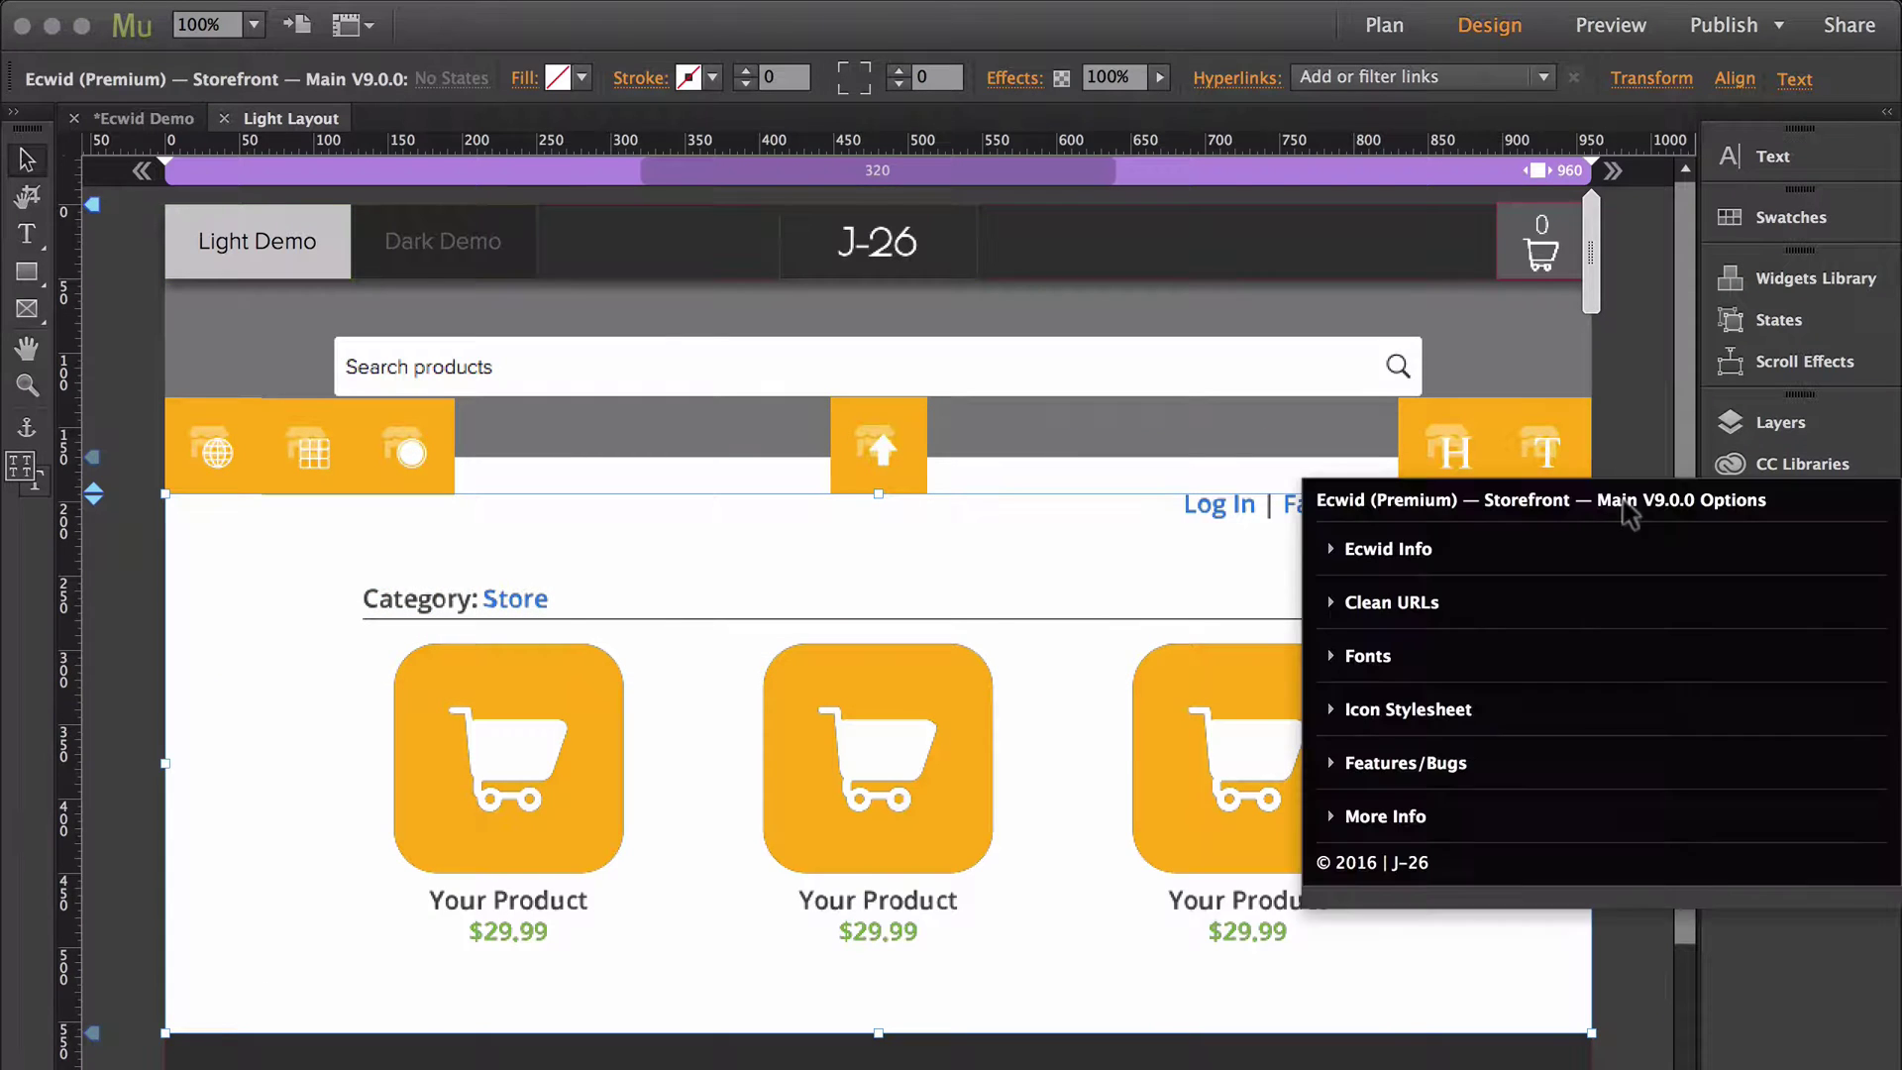
pyautogui.click(1396, 611)
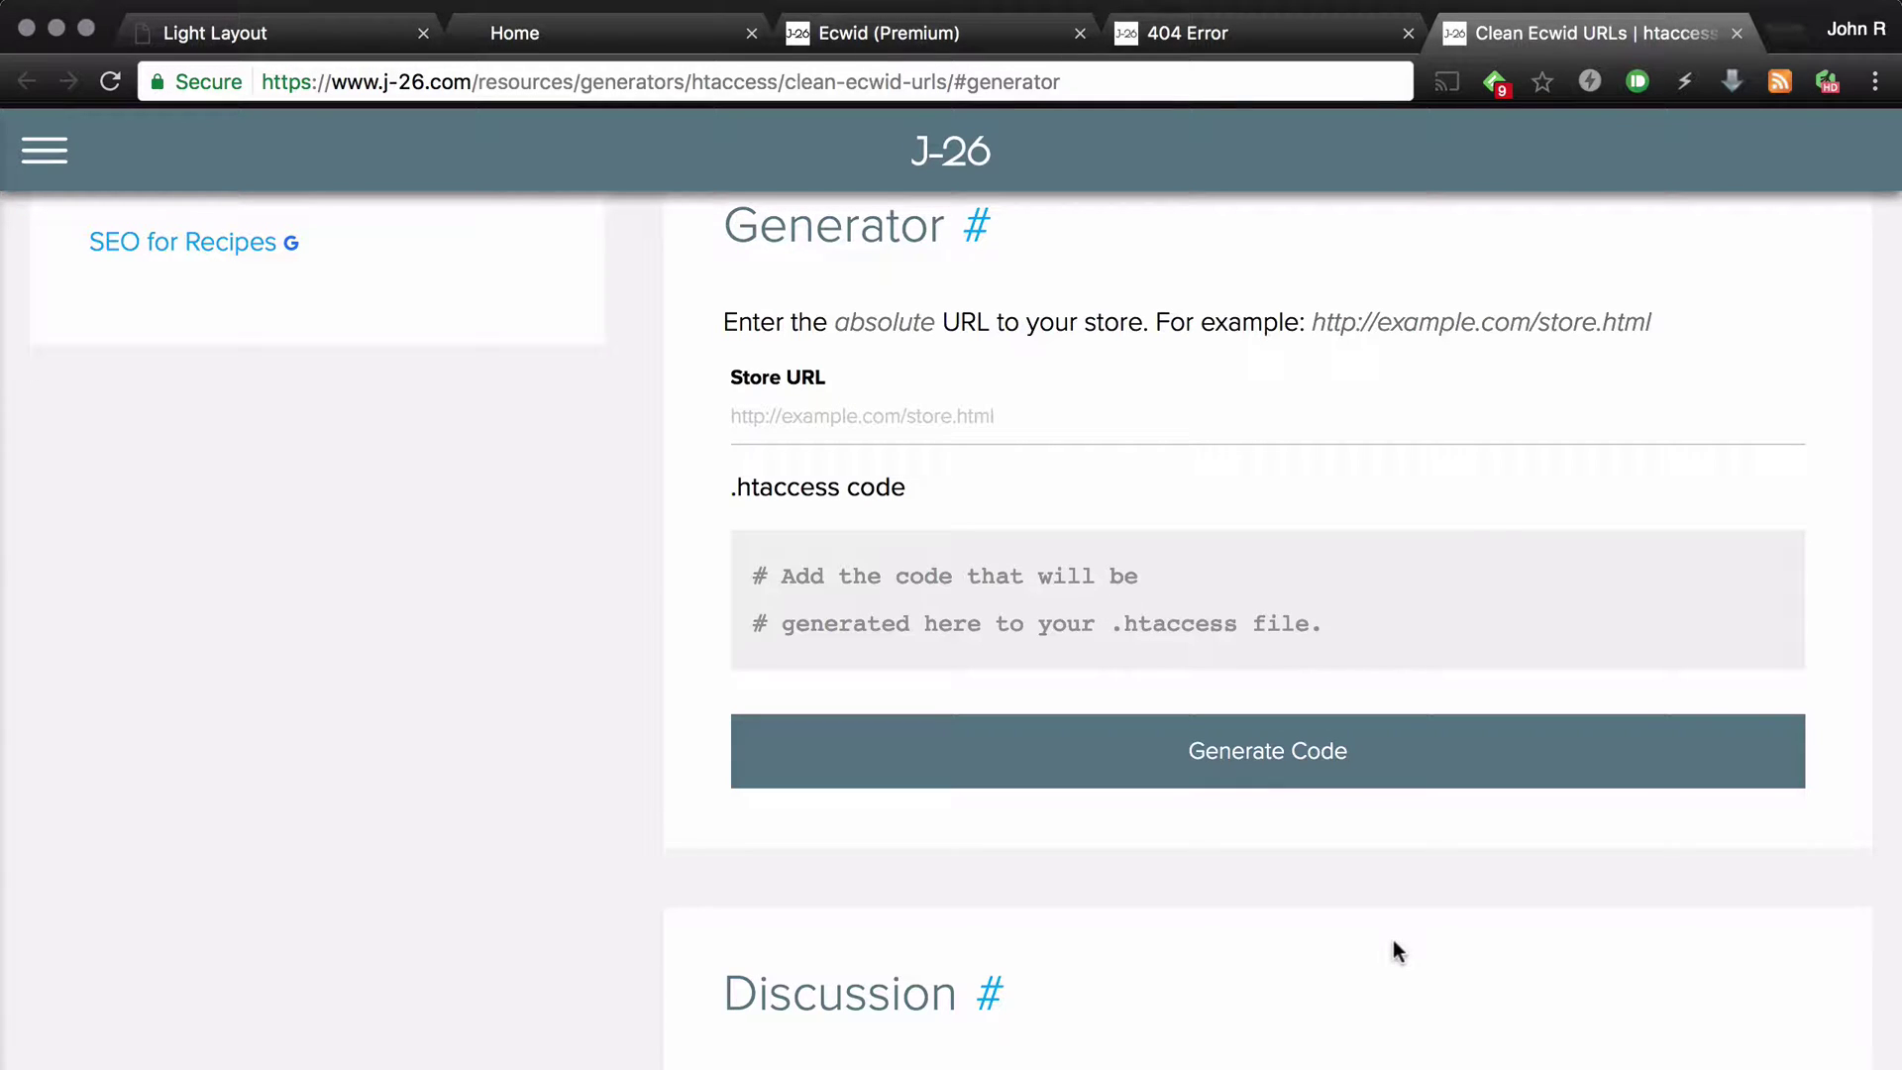
# Step: Switch from Chrome back to the Light Layout page in Adobe Muse
pyautogui.press('super+Tab')
pyautogui.press('super+Tab')
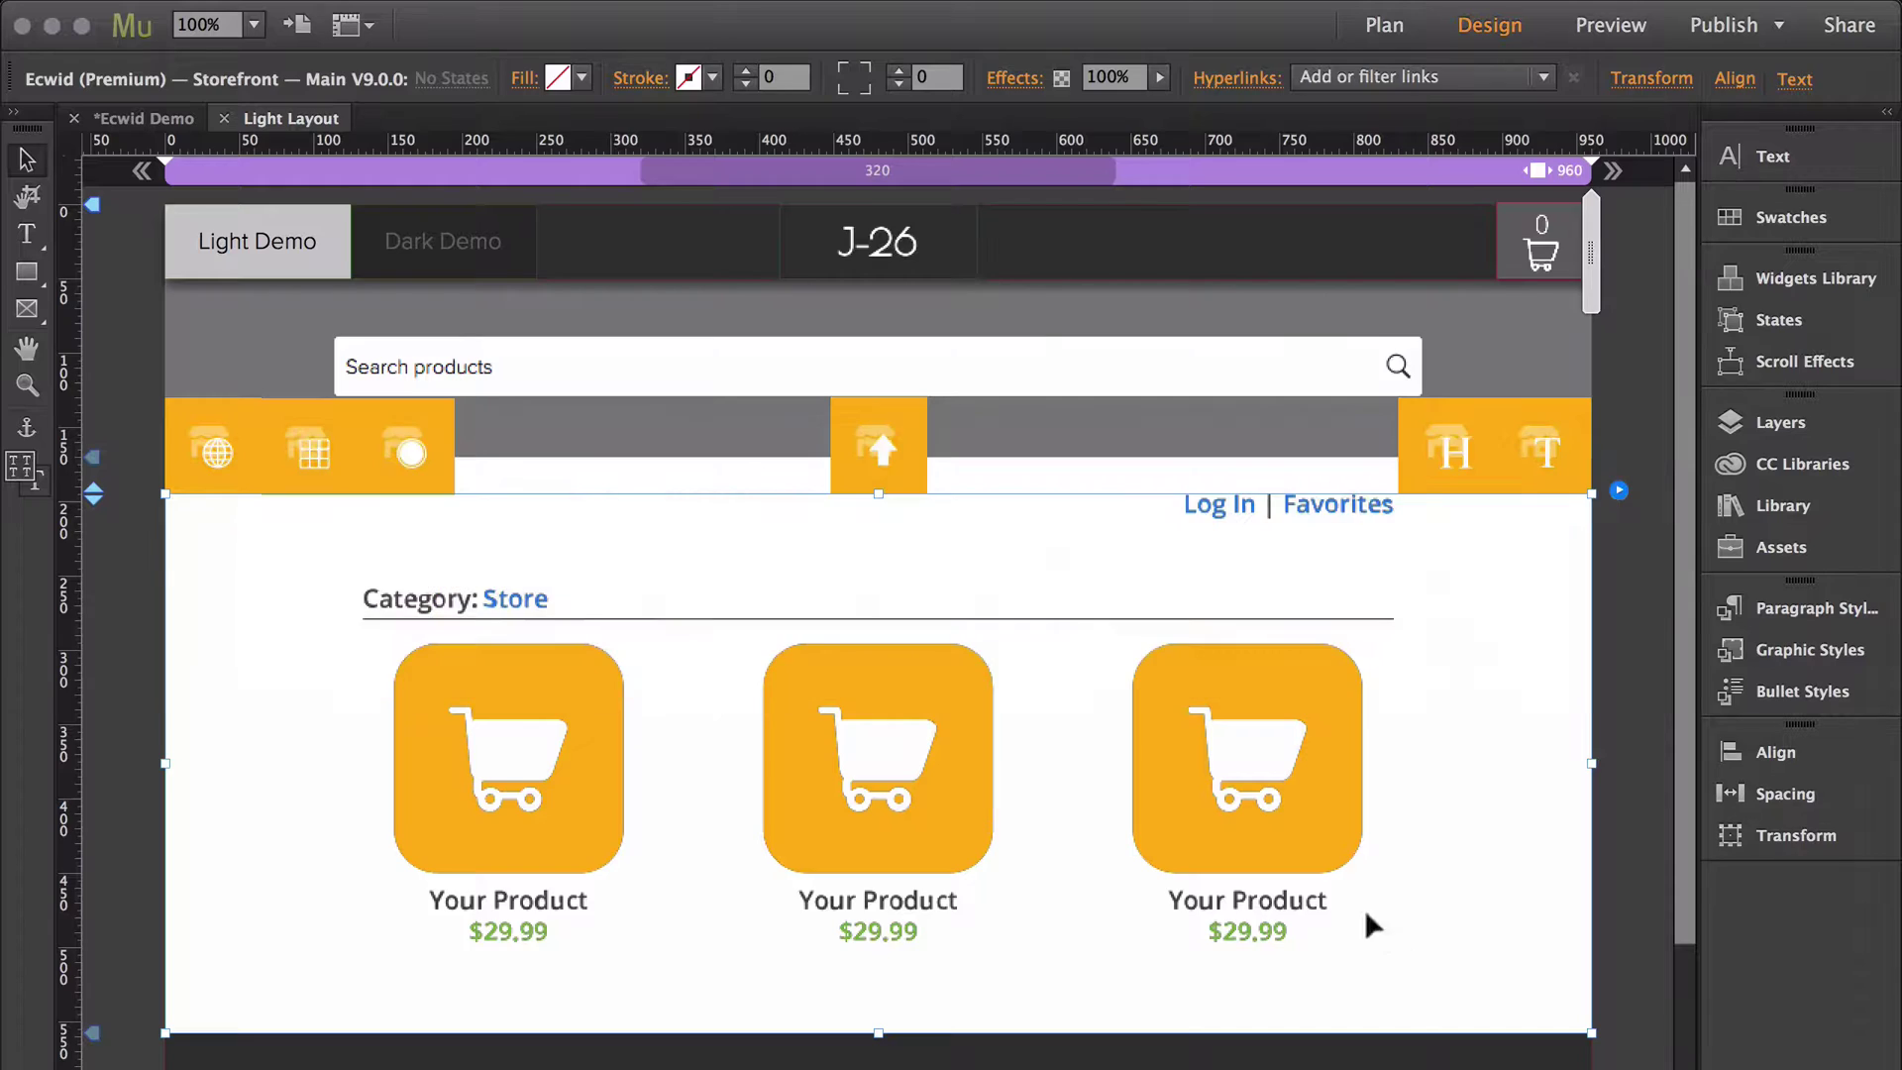
# Step: Toggle the Ecwid widget's Enable Clean URLs setting, then republish the site to the FTP server
pyautogui.click(1233, 519)
pyautogui.click(1618, 492)
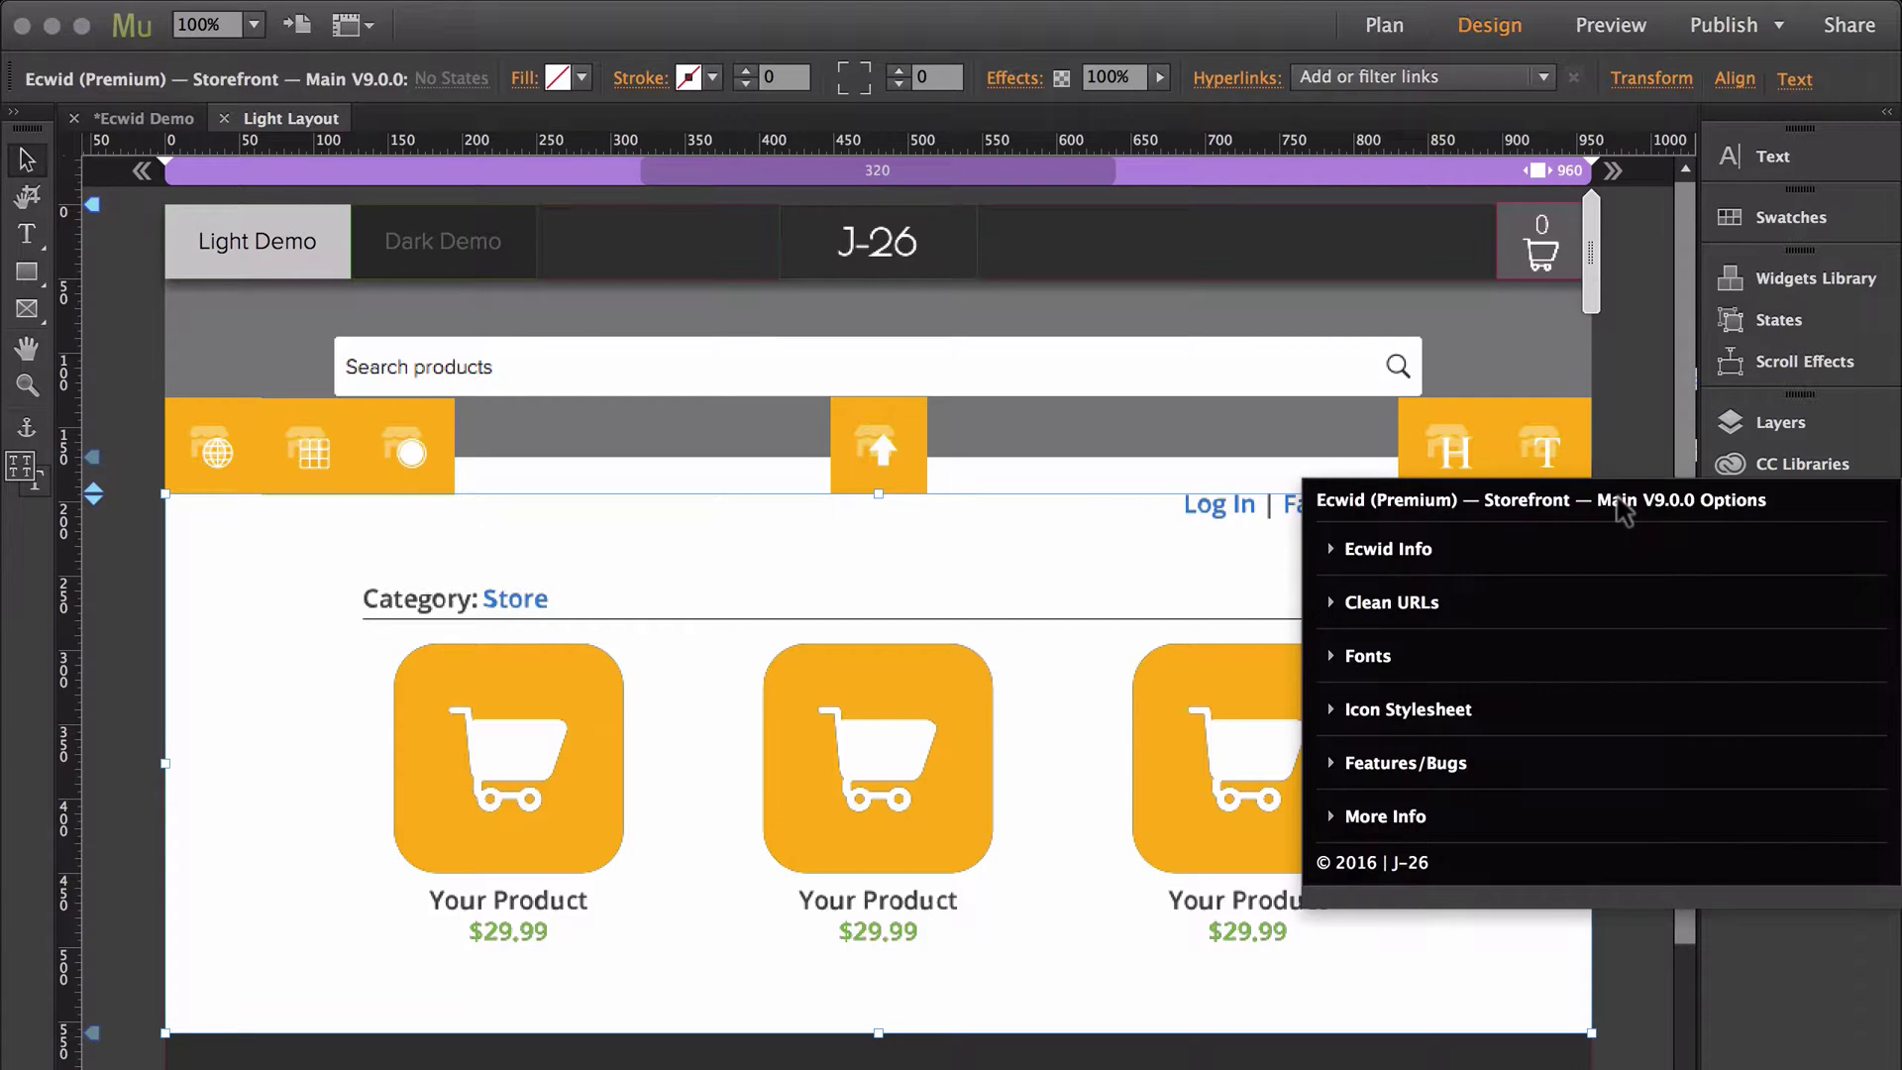
pyautogui.click(1387, 605)
pyautogui.click(1426, 694)
pyautogui.click(1427, 694)
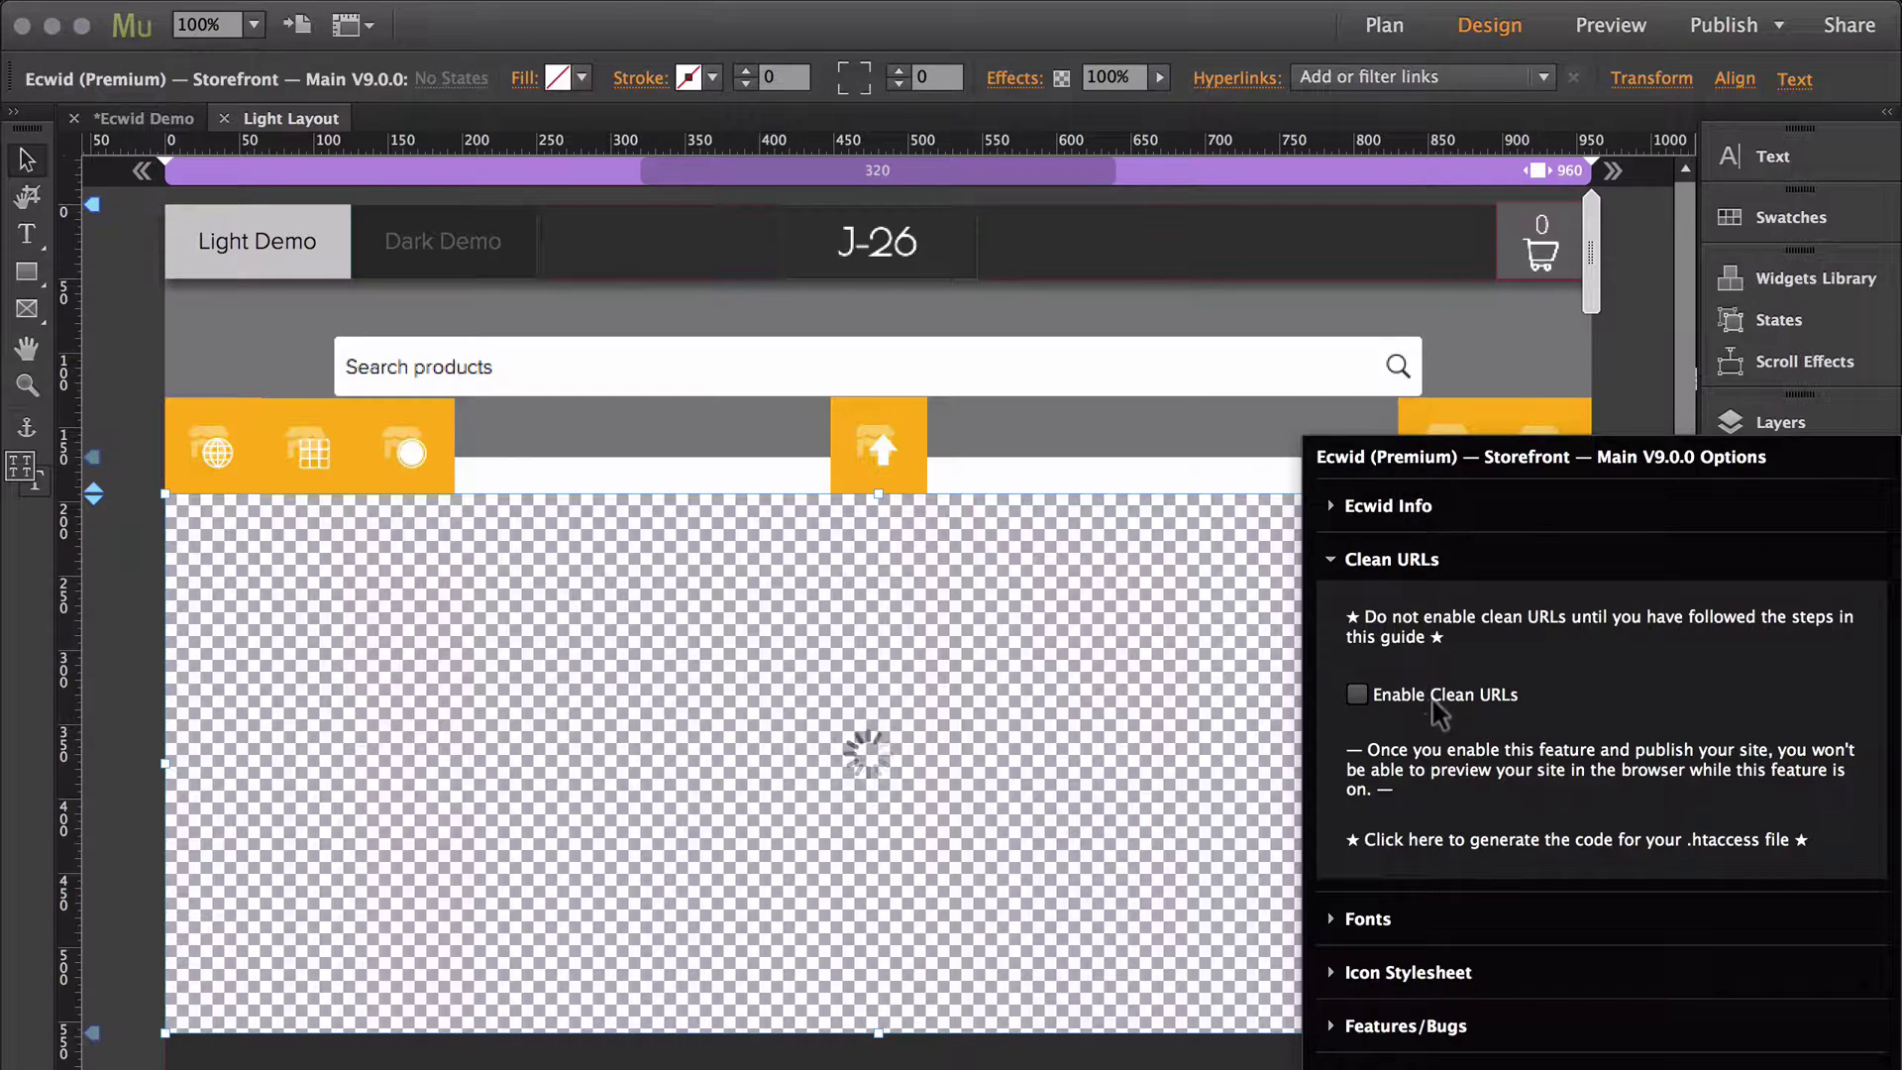
pyautogui.click(1386, 559)
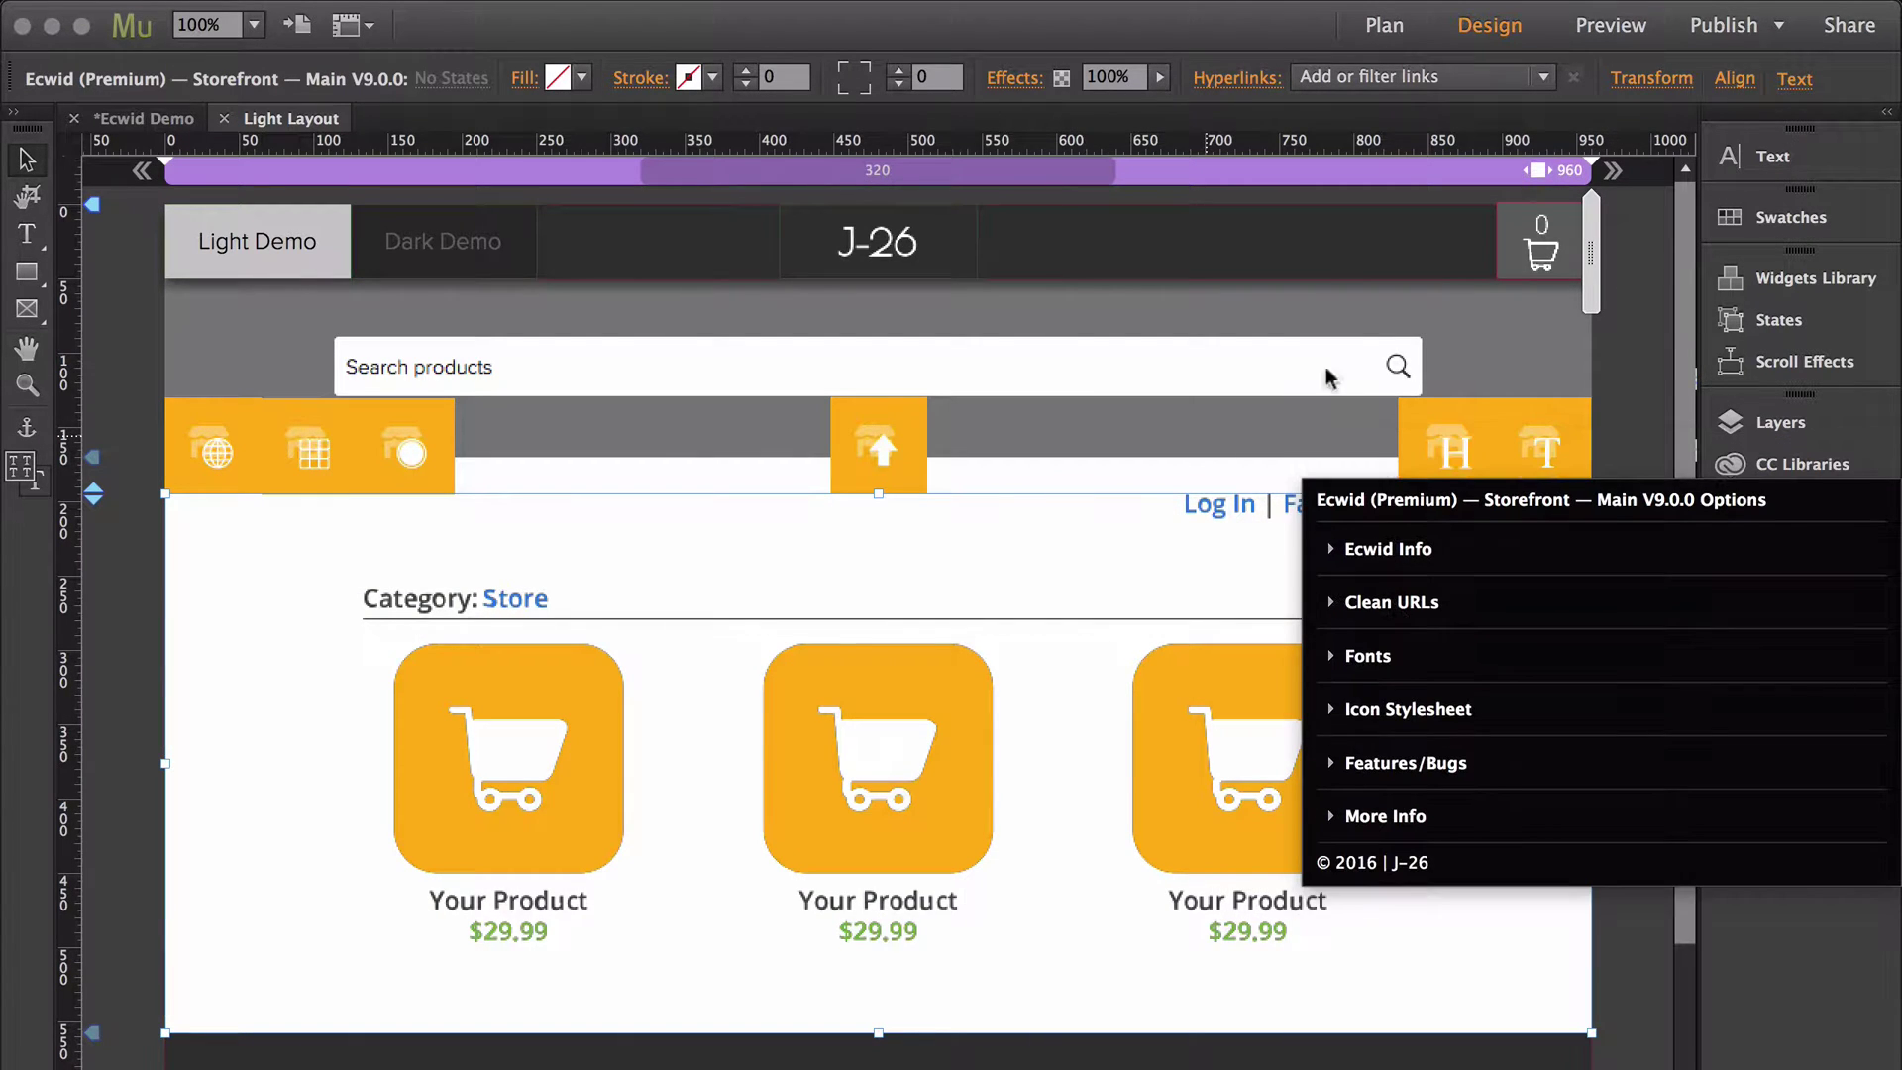
pyautogui.click(1725, 27)
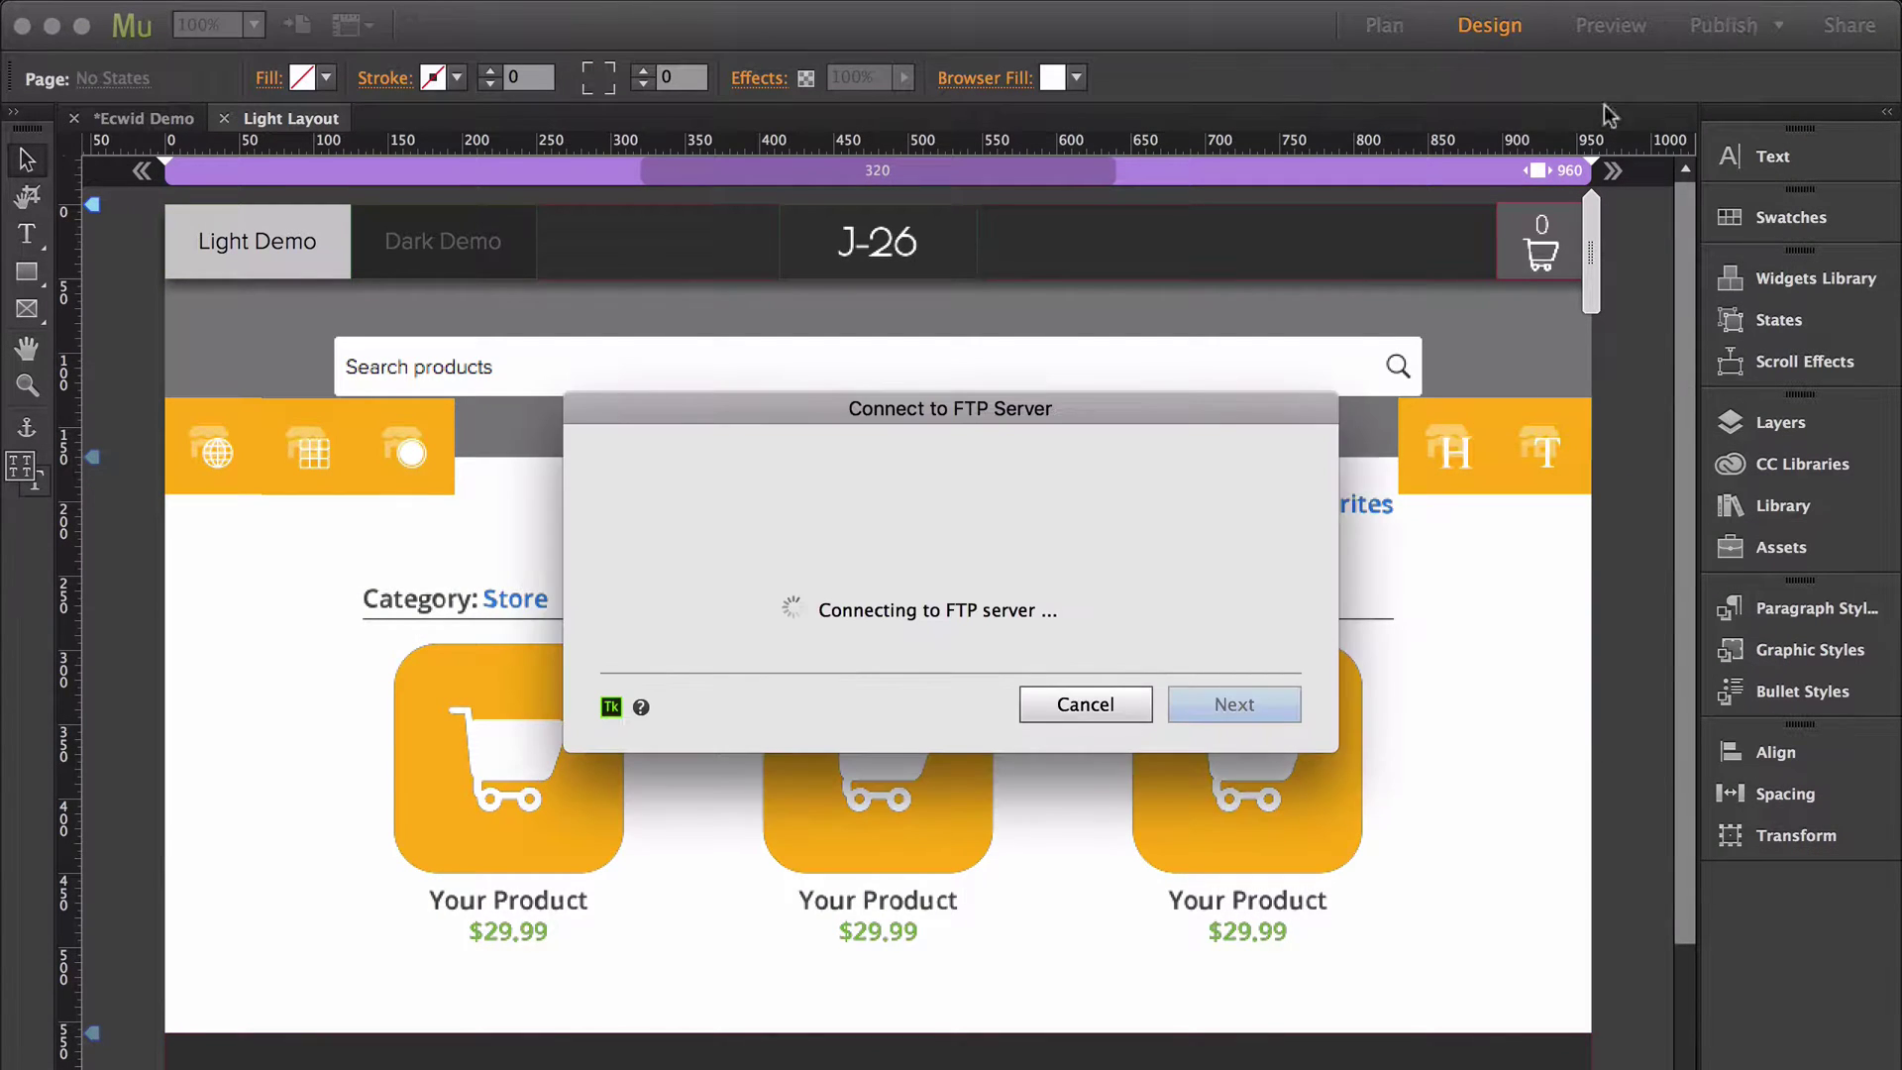
pyautogui.click(1233, 720)
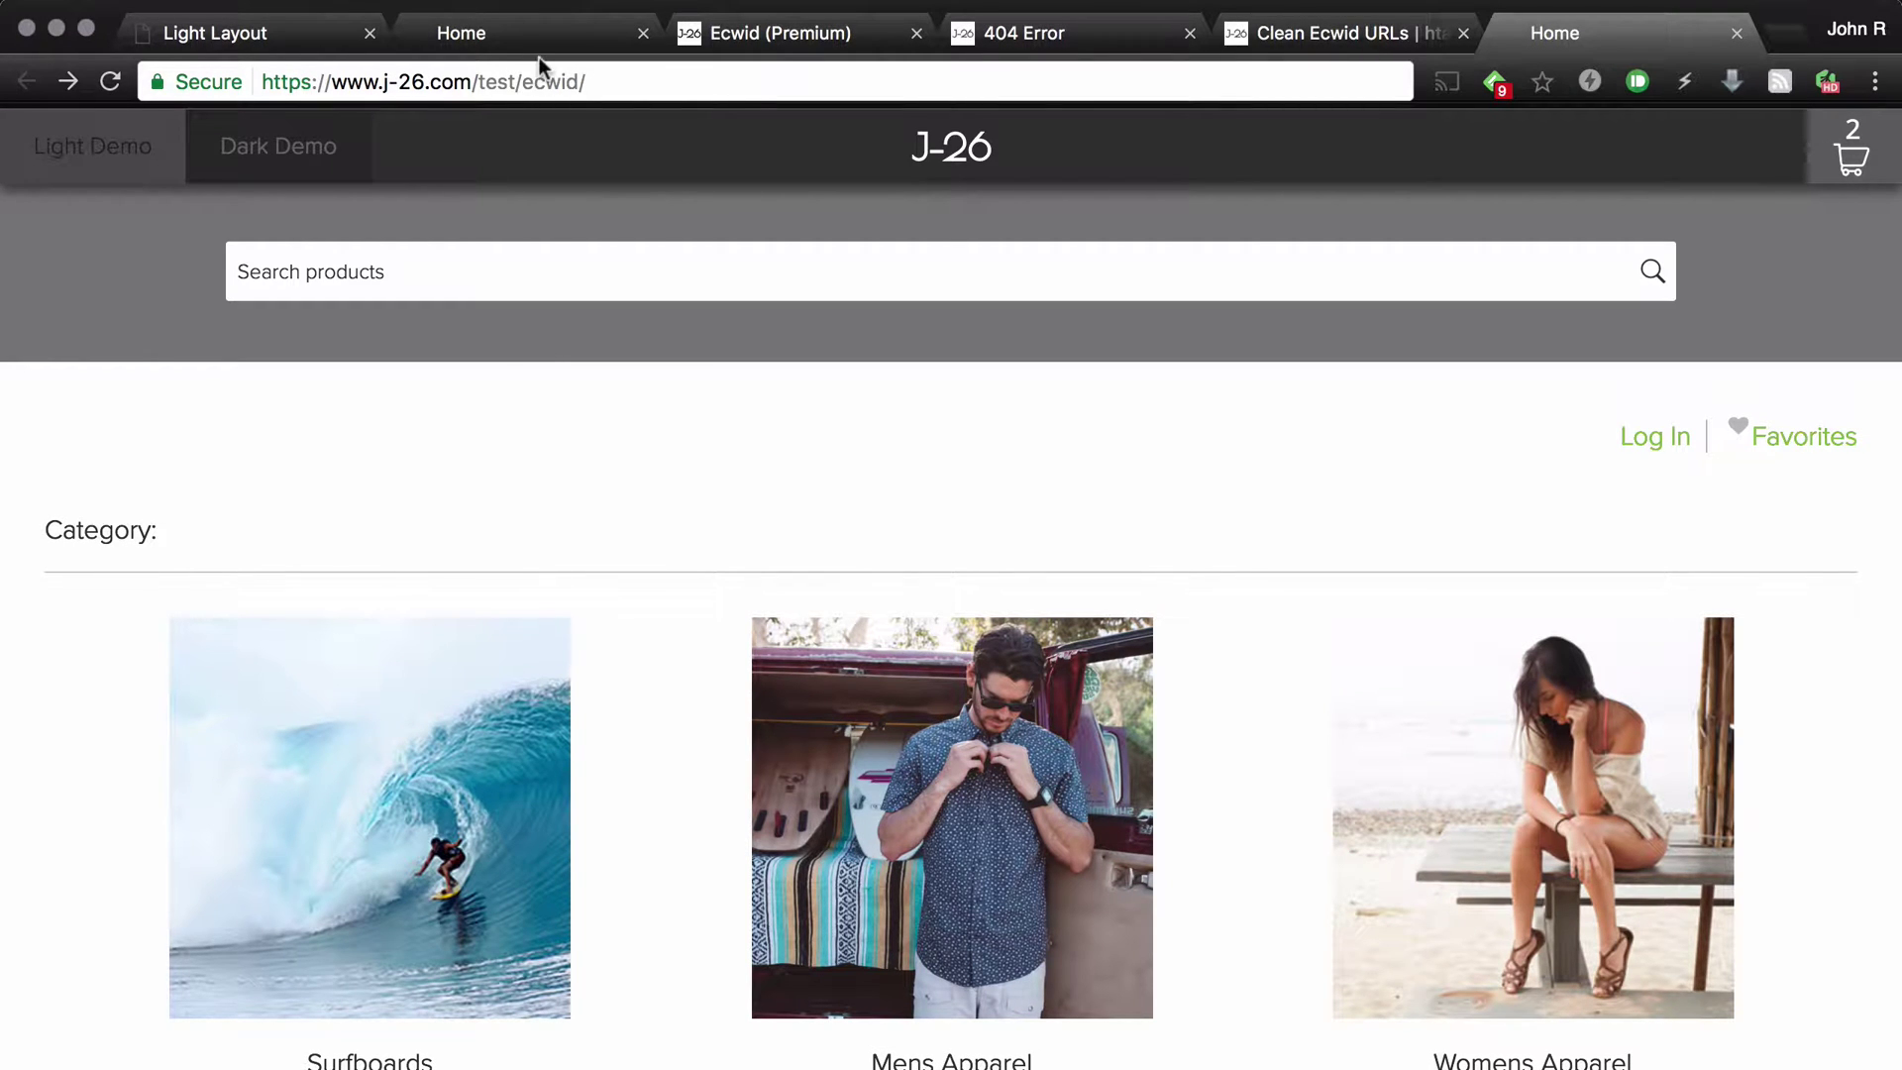
# Step: Load the live store's address in a new private browsing window
pyautogui.click(574, 90)
pyautogui.press('super+c')
pyautogui.press('BackSpace')
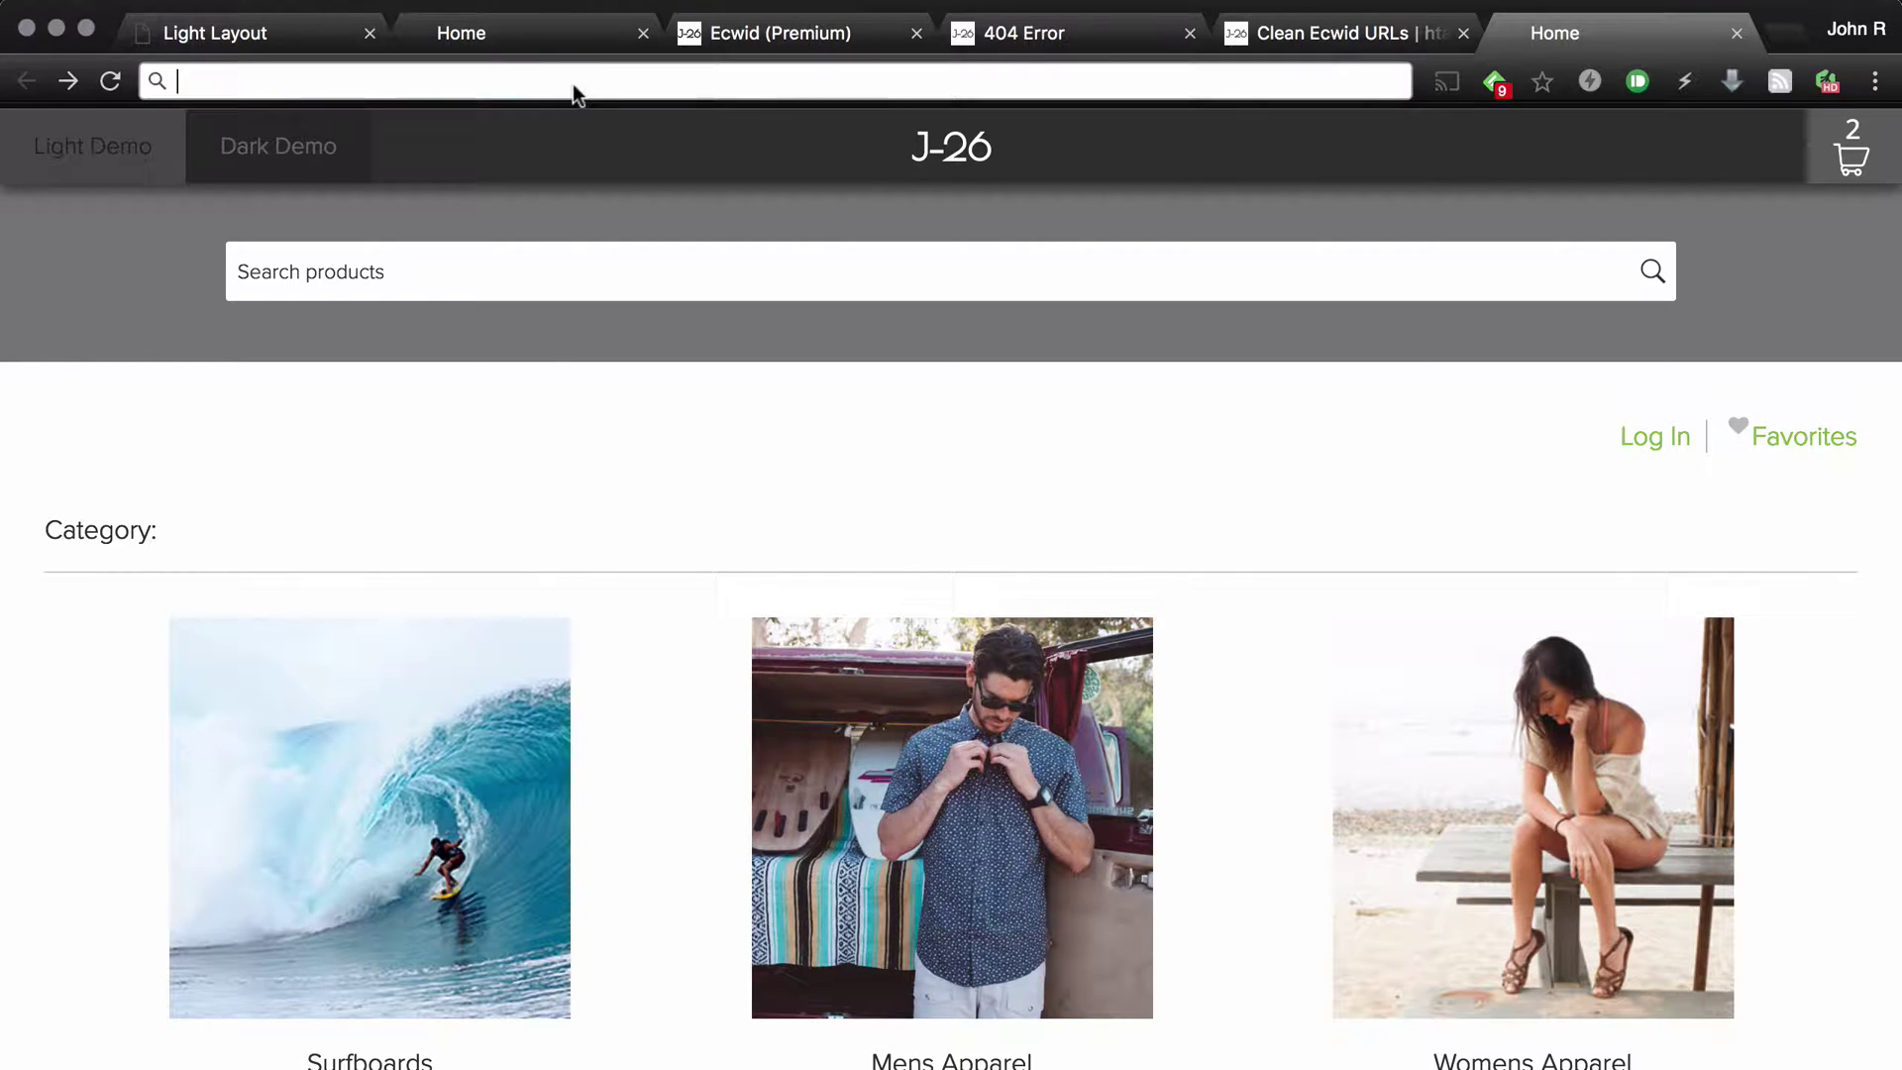
pyautogui.press('super+shift+n')
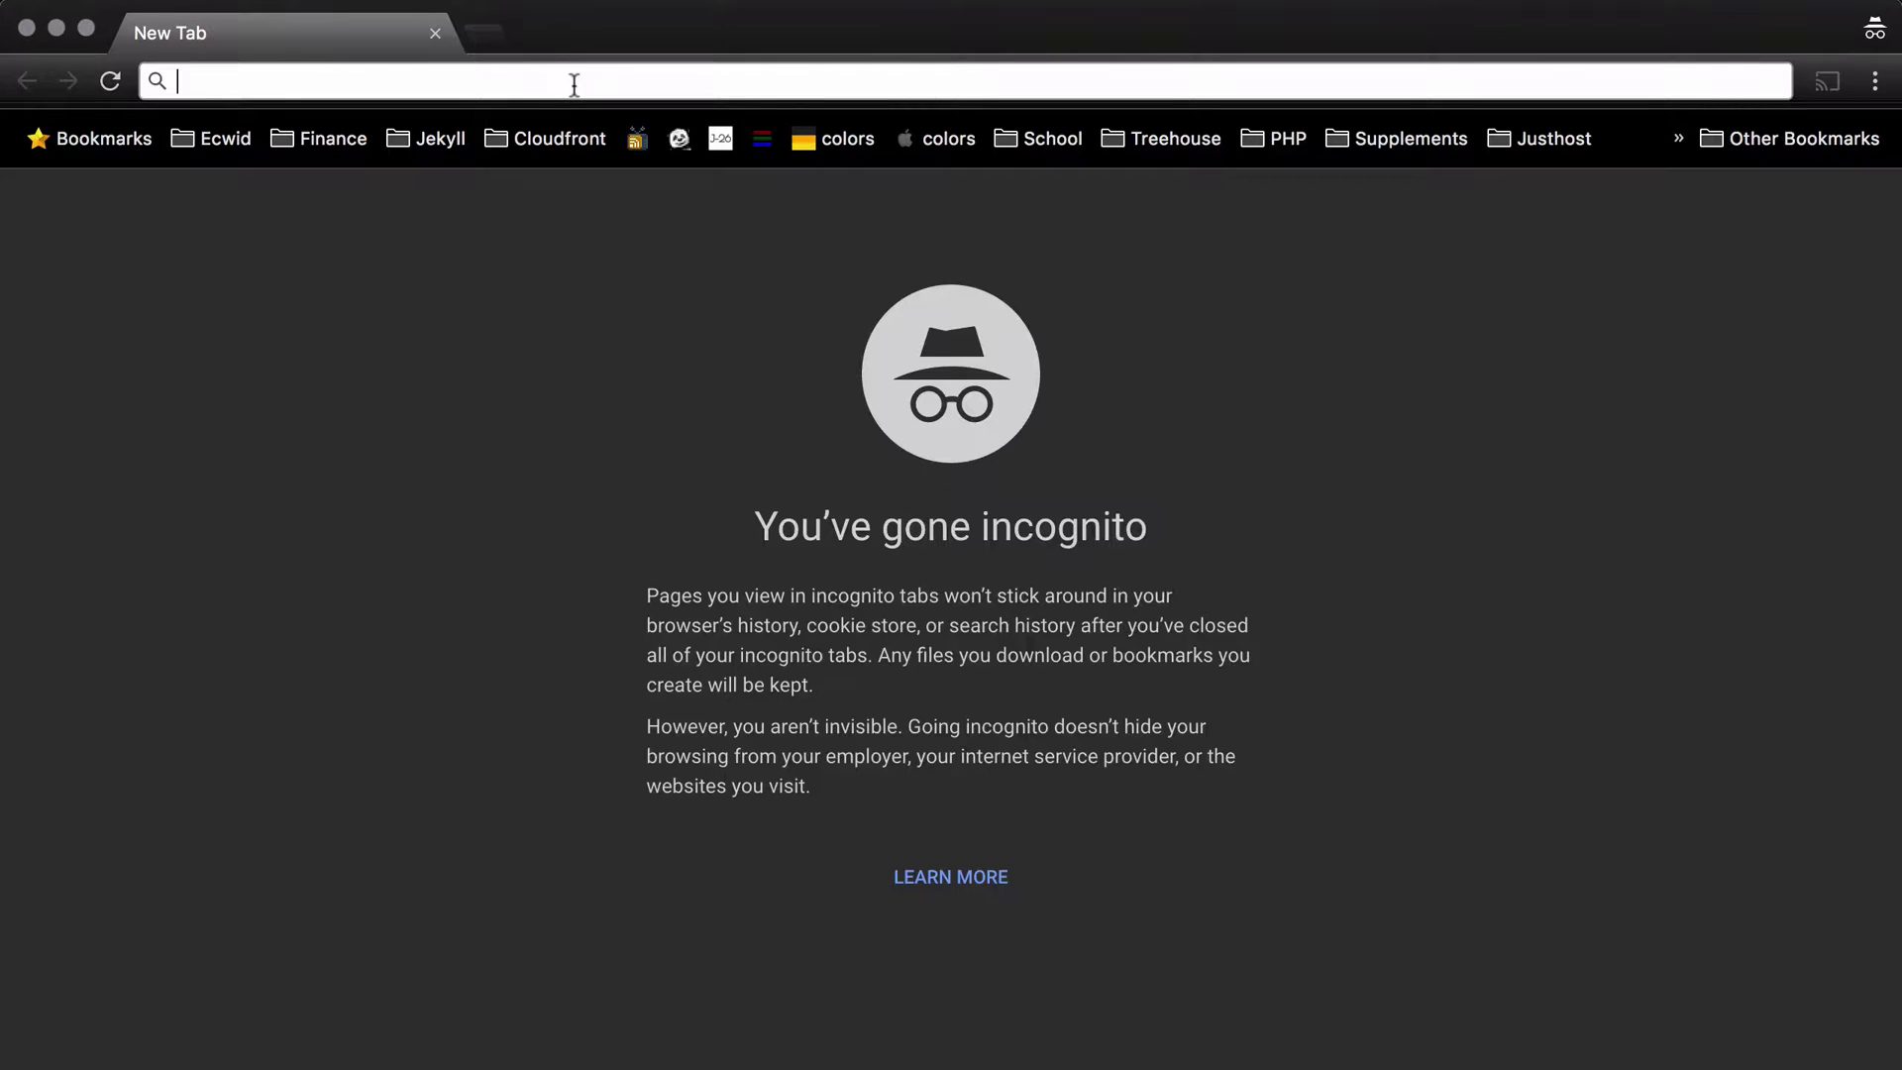
pyautogui.press('super+v')
pyautogui.press('Return')
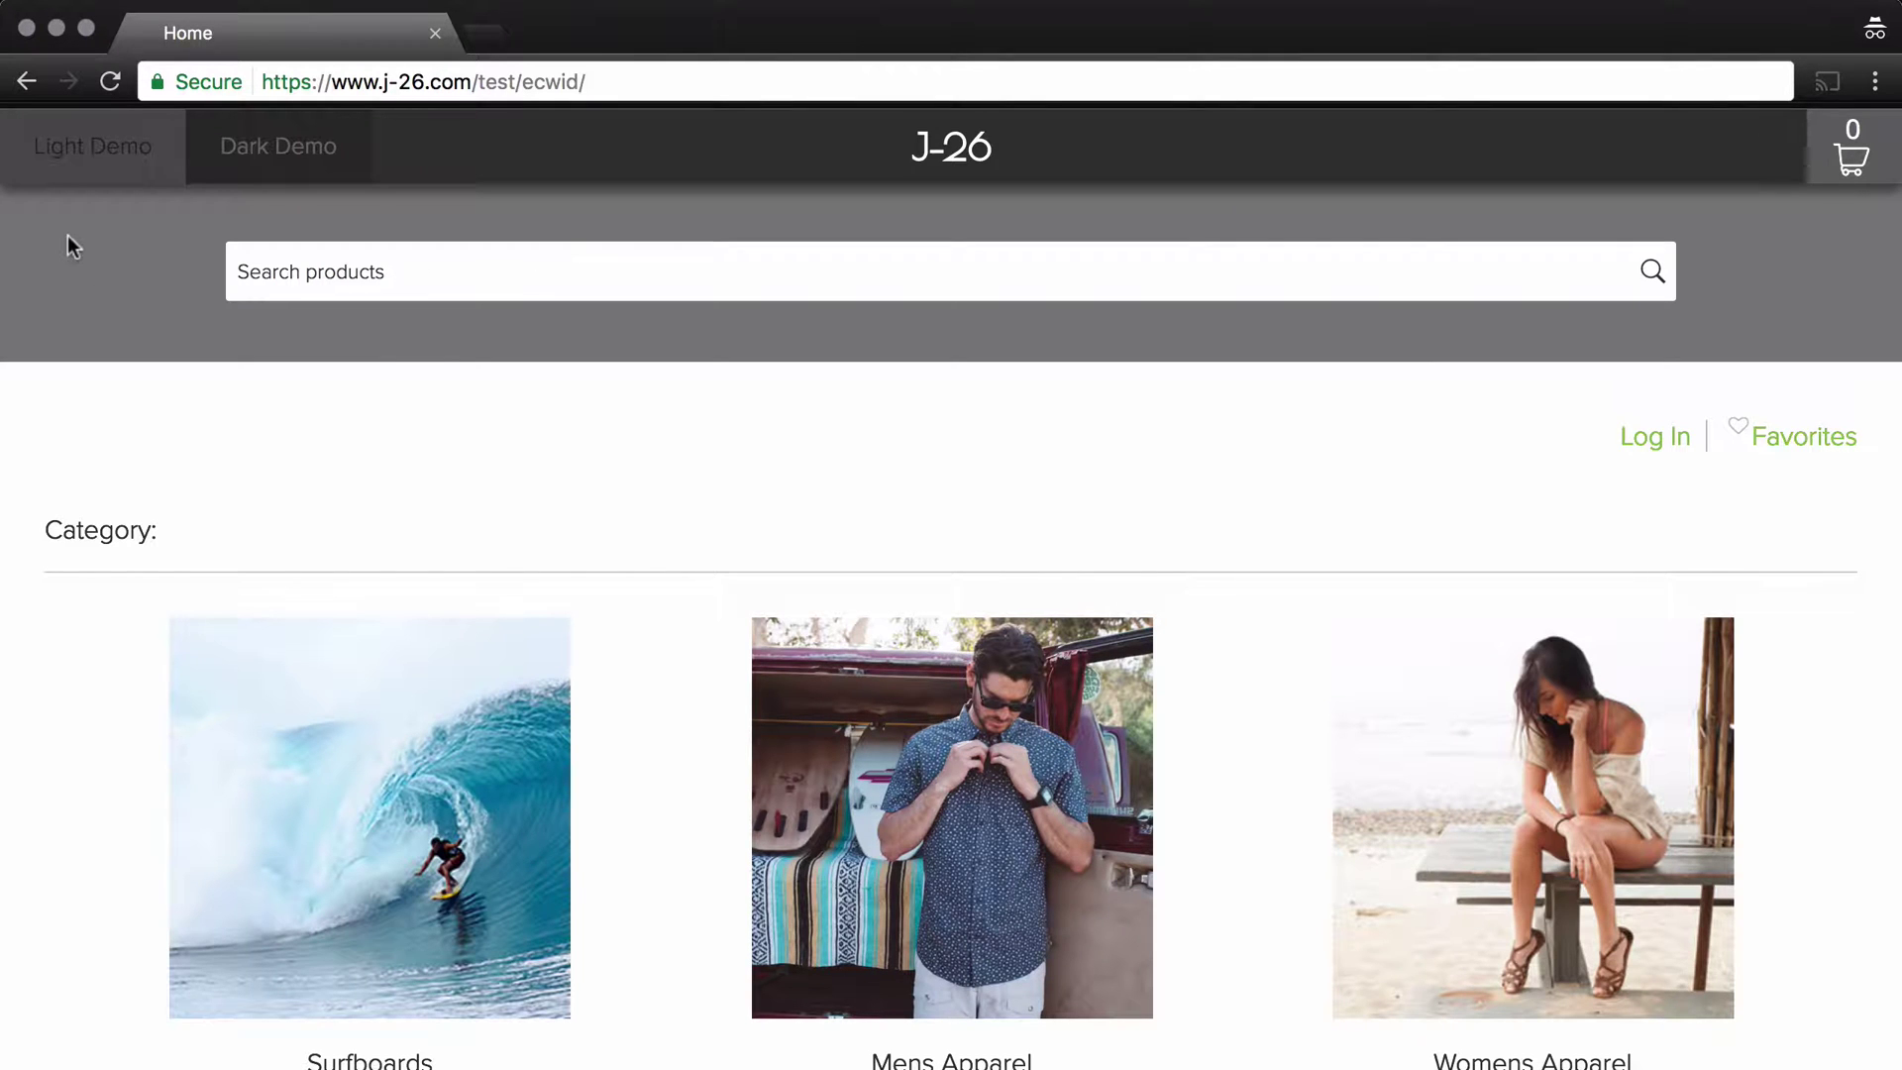
# Step: Go to the Light Demo page and cut its light-layout.html address
pyautogui.click(78, 151)
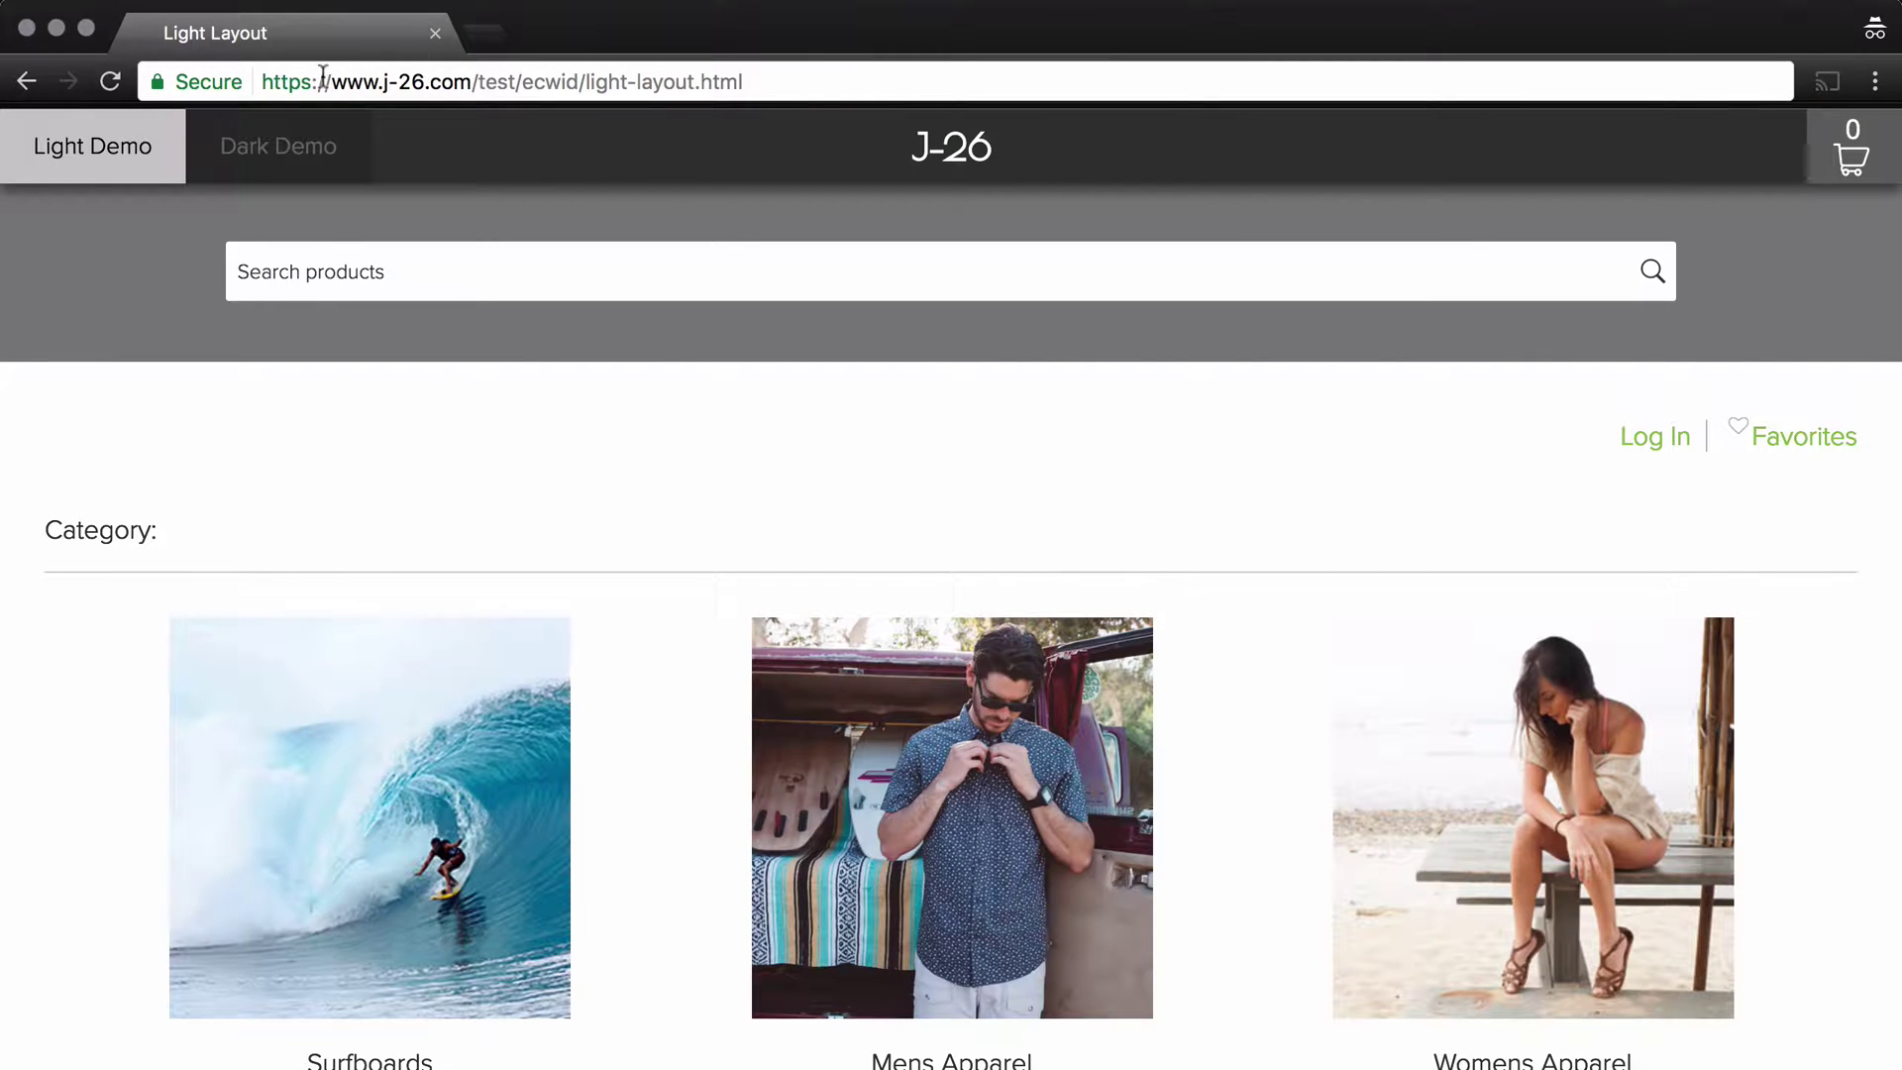
pyautogui.click(796, 82)
pyautogui.press('super+c')
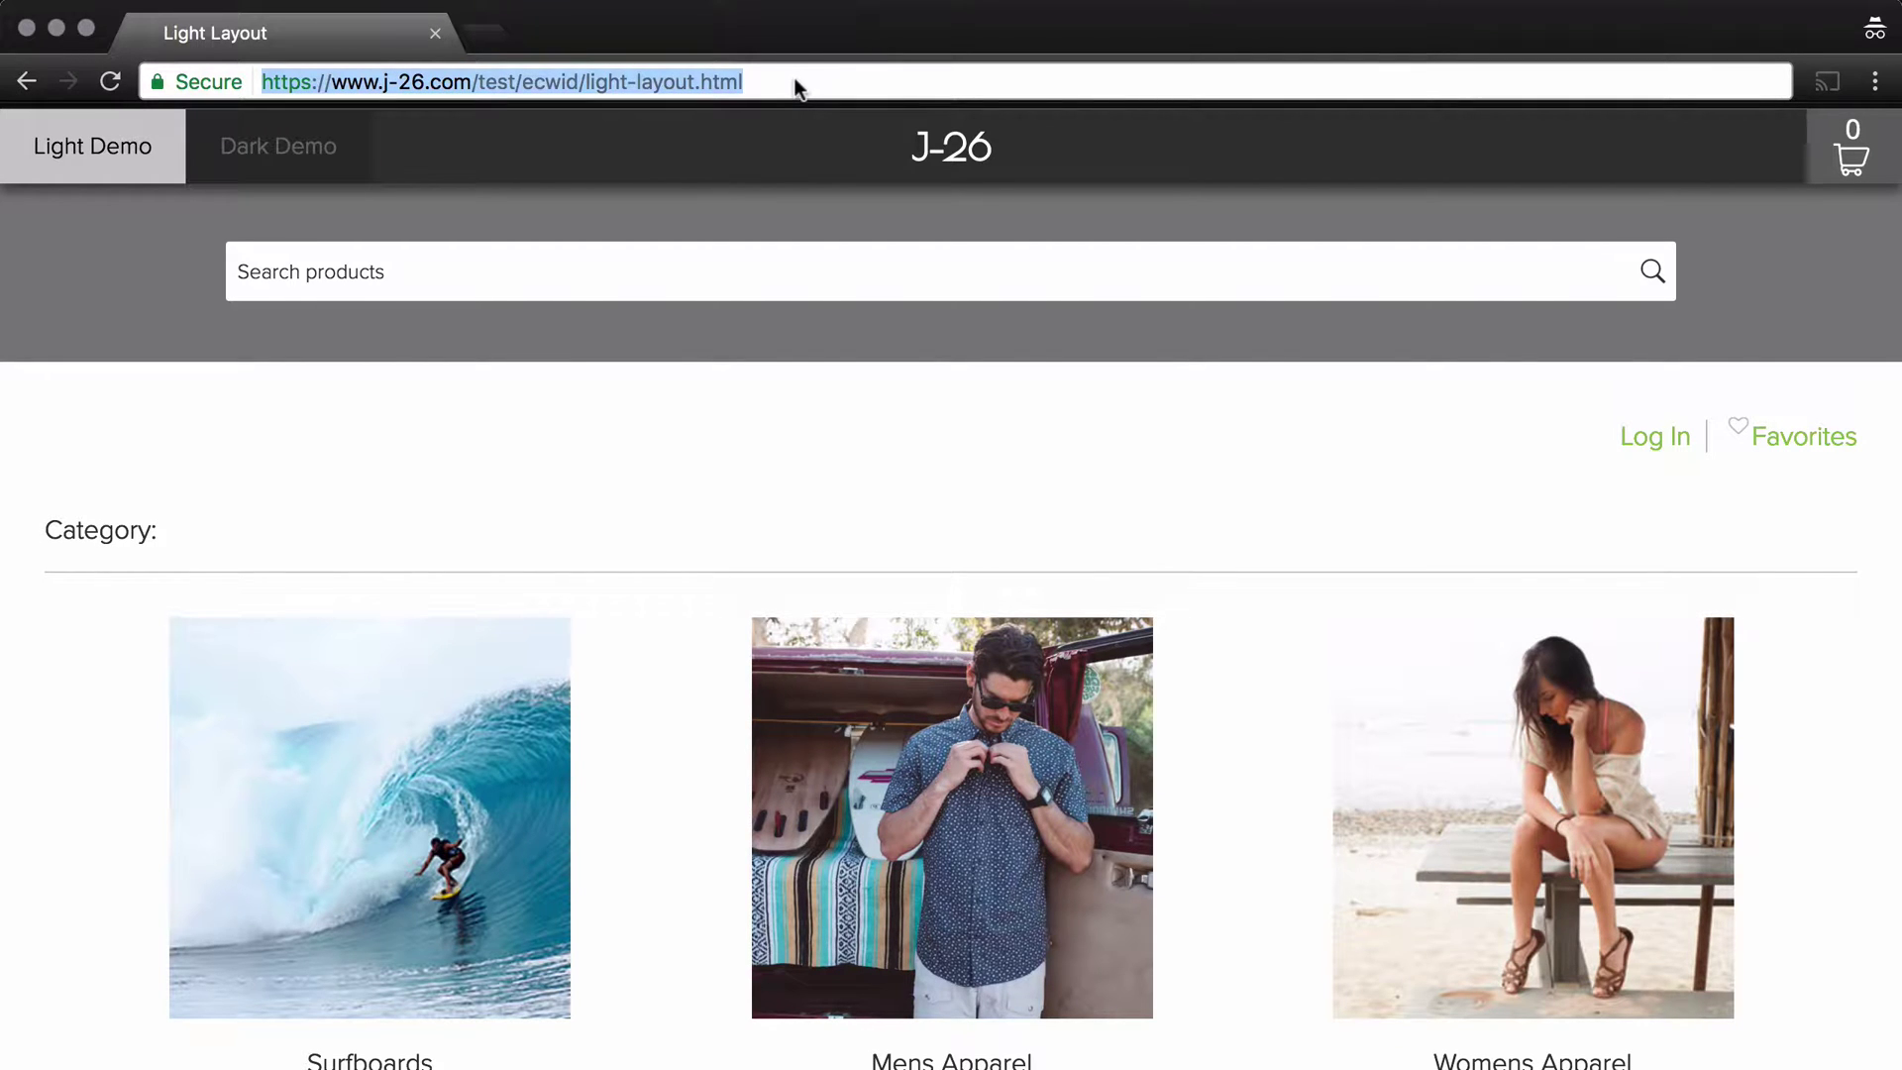
pyautogui.press('BackSpace')
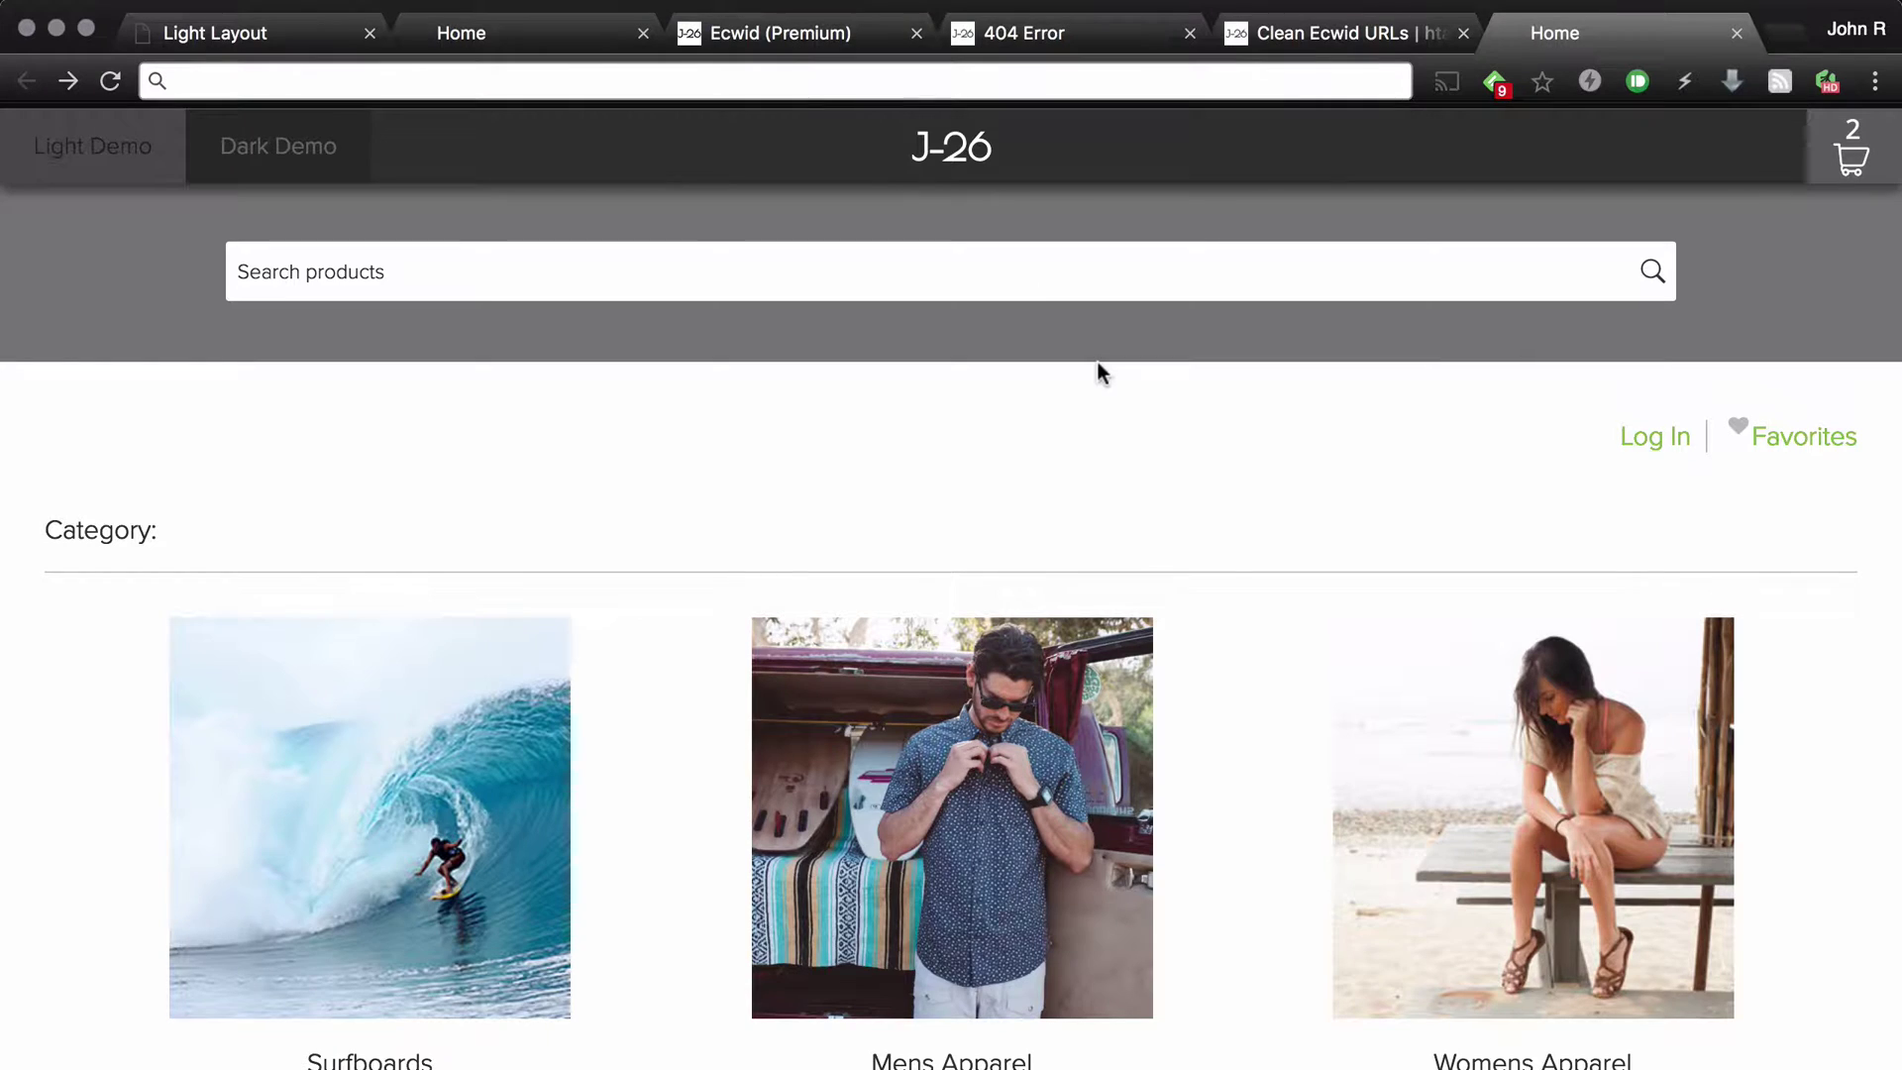
# Step: Paste the light-layout.html address as the generator's Store URL and generate the .htaccess code
pyautogui.press('super+w')
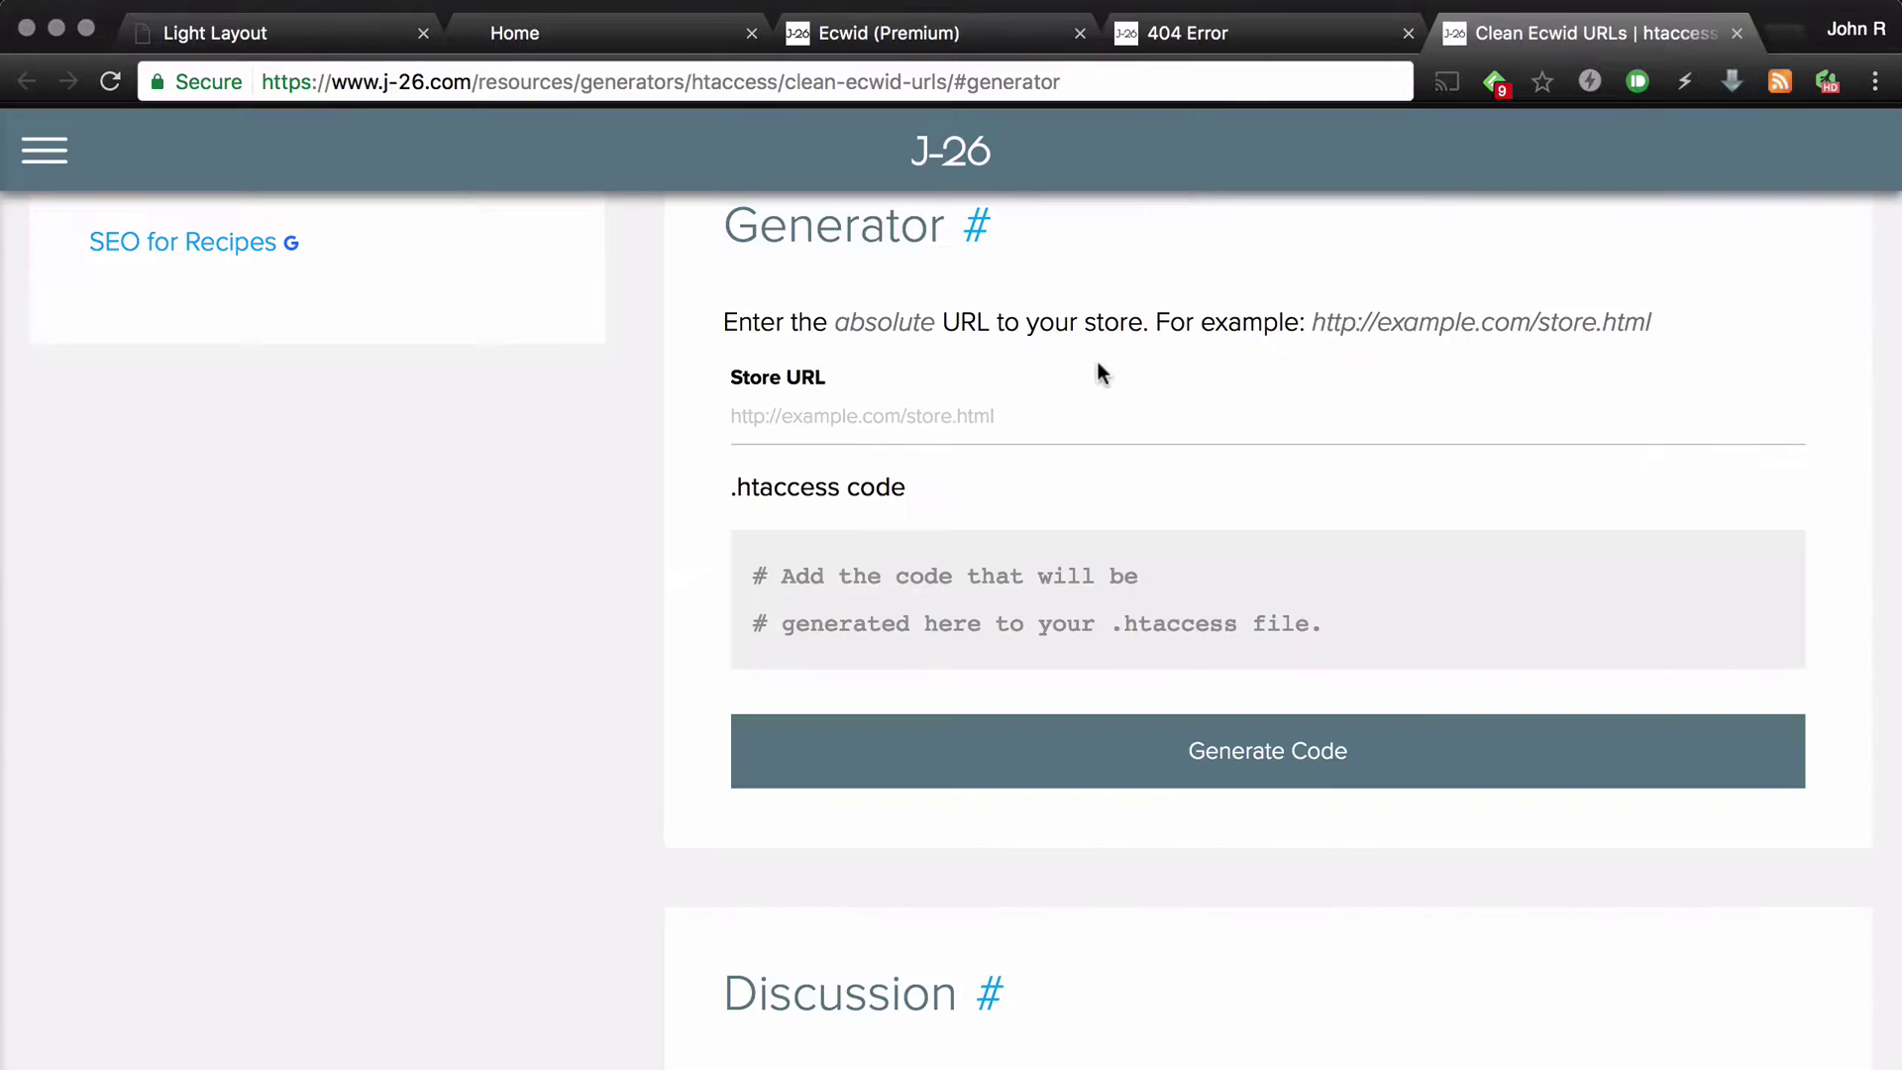
pyautogui.click(1139, 406)
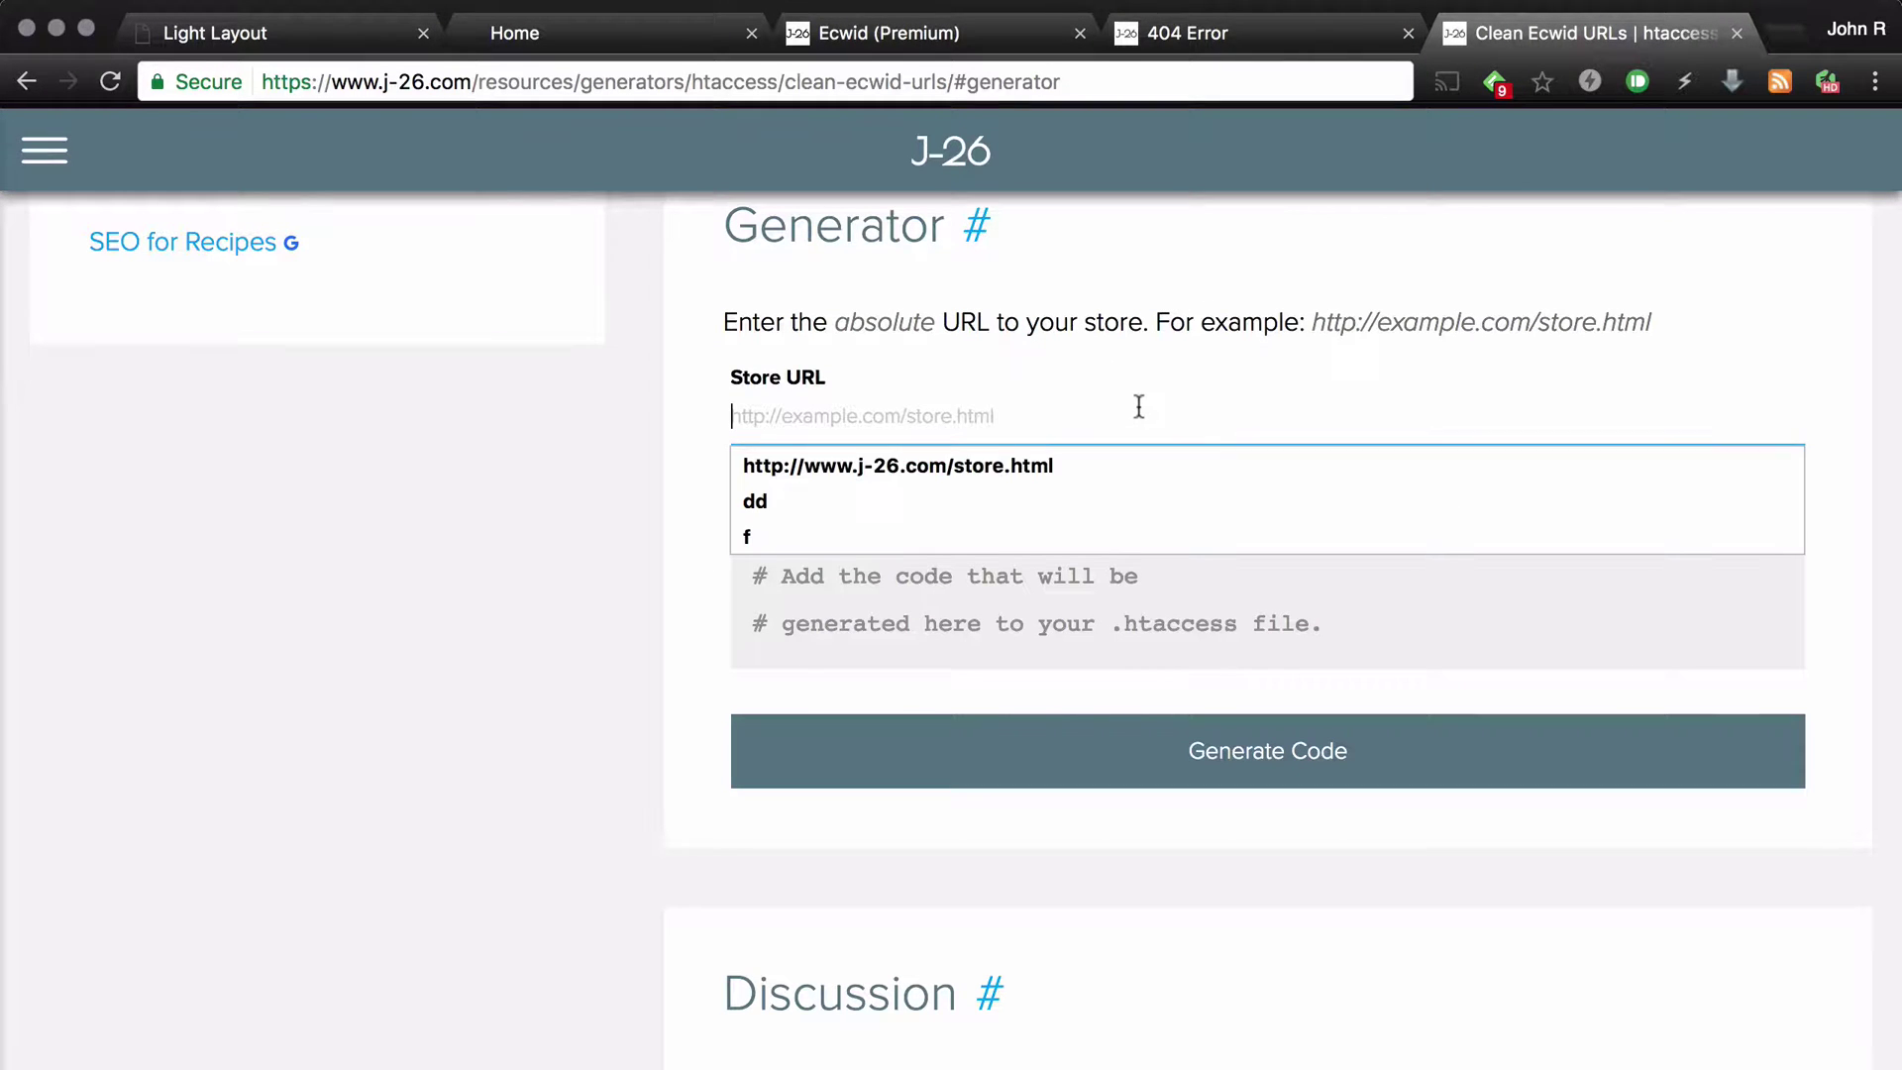
pyautogui.press('super+v')
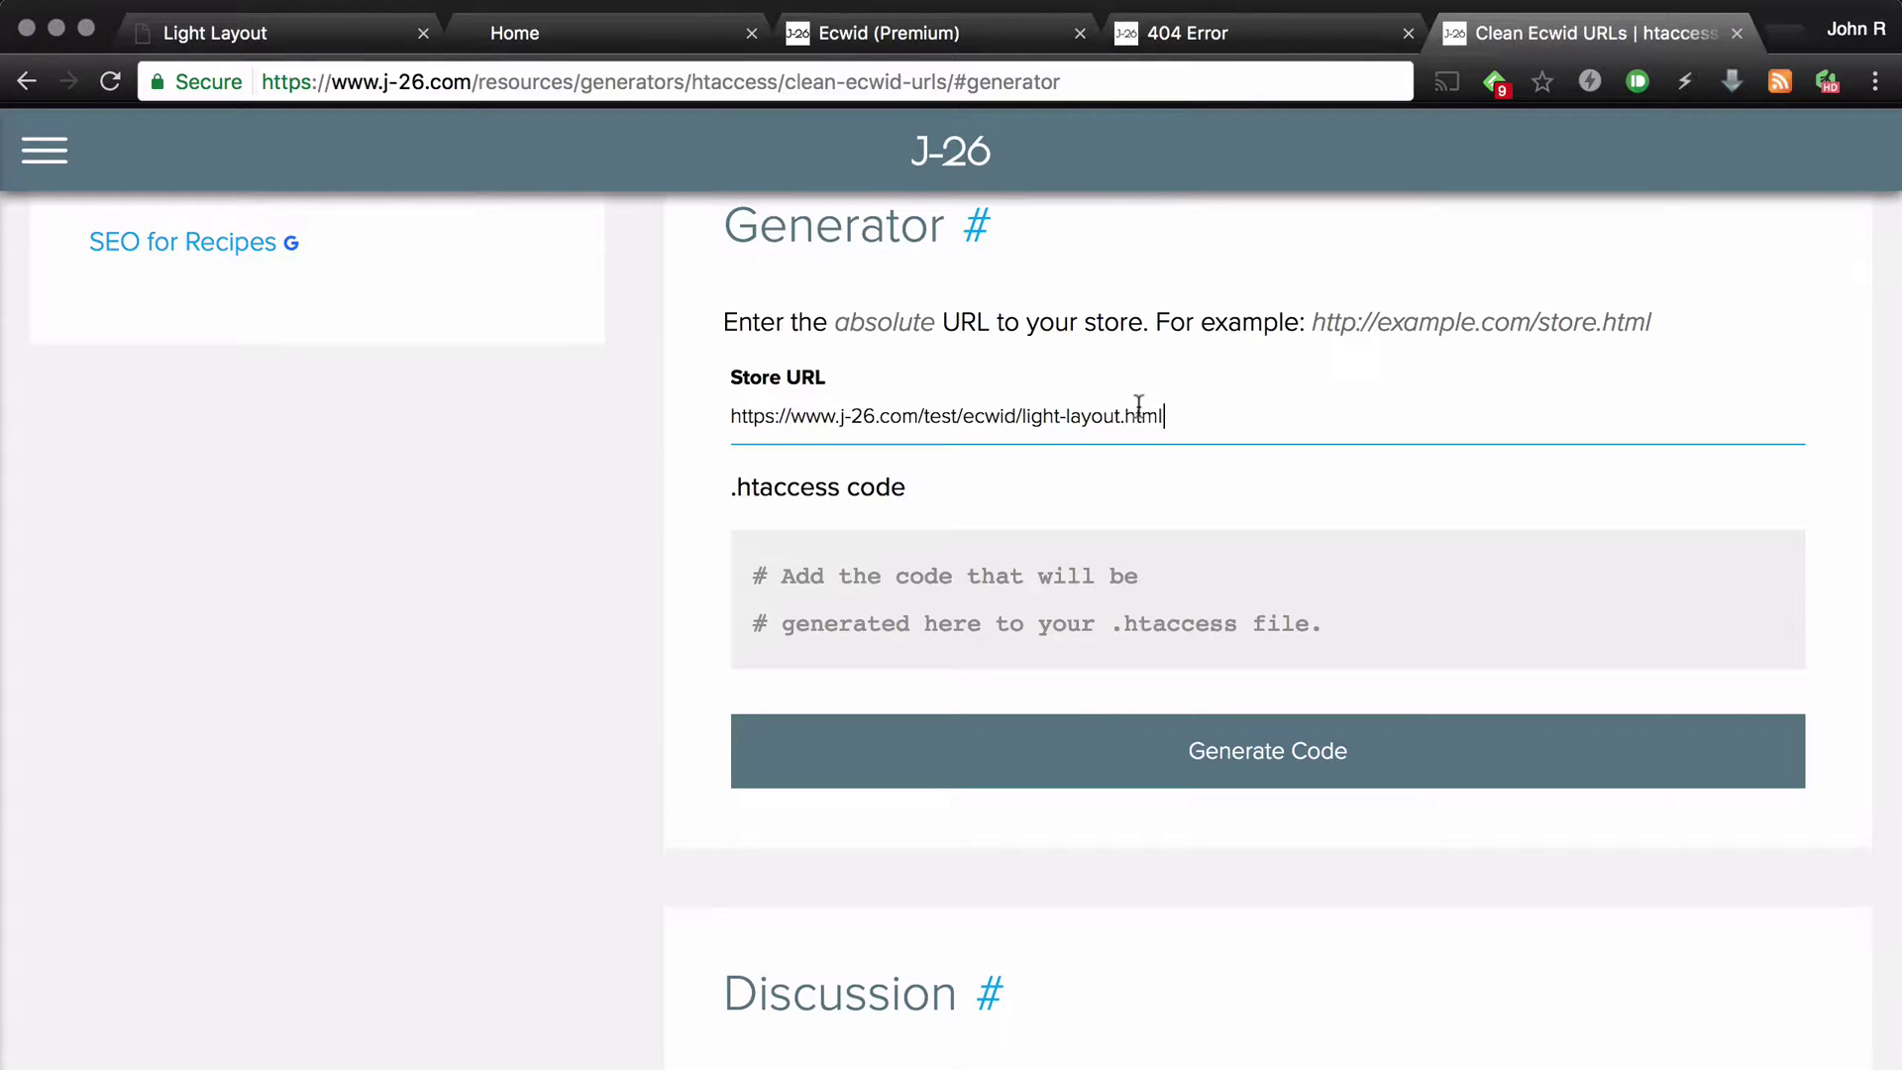
pyautogui.click(1179, 743)
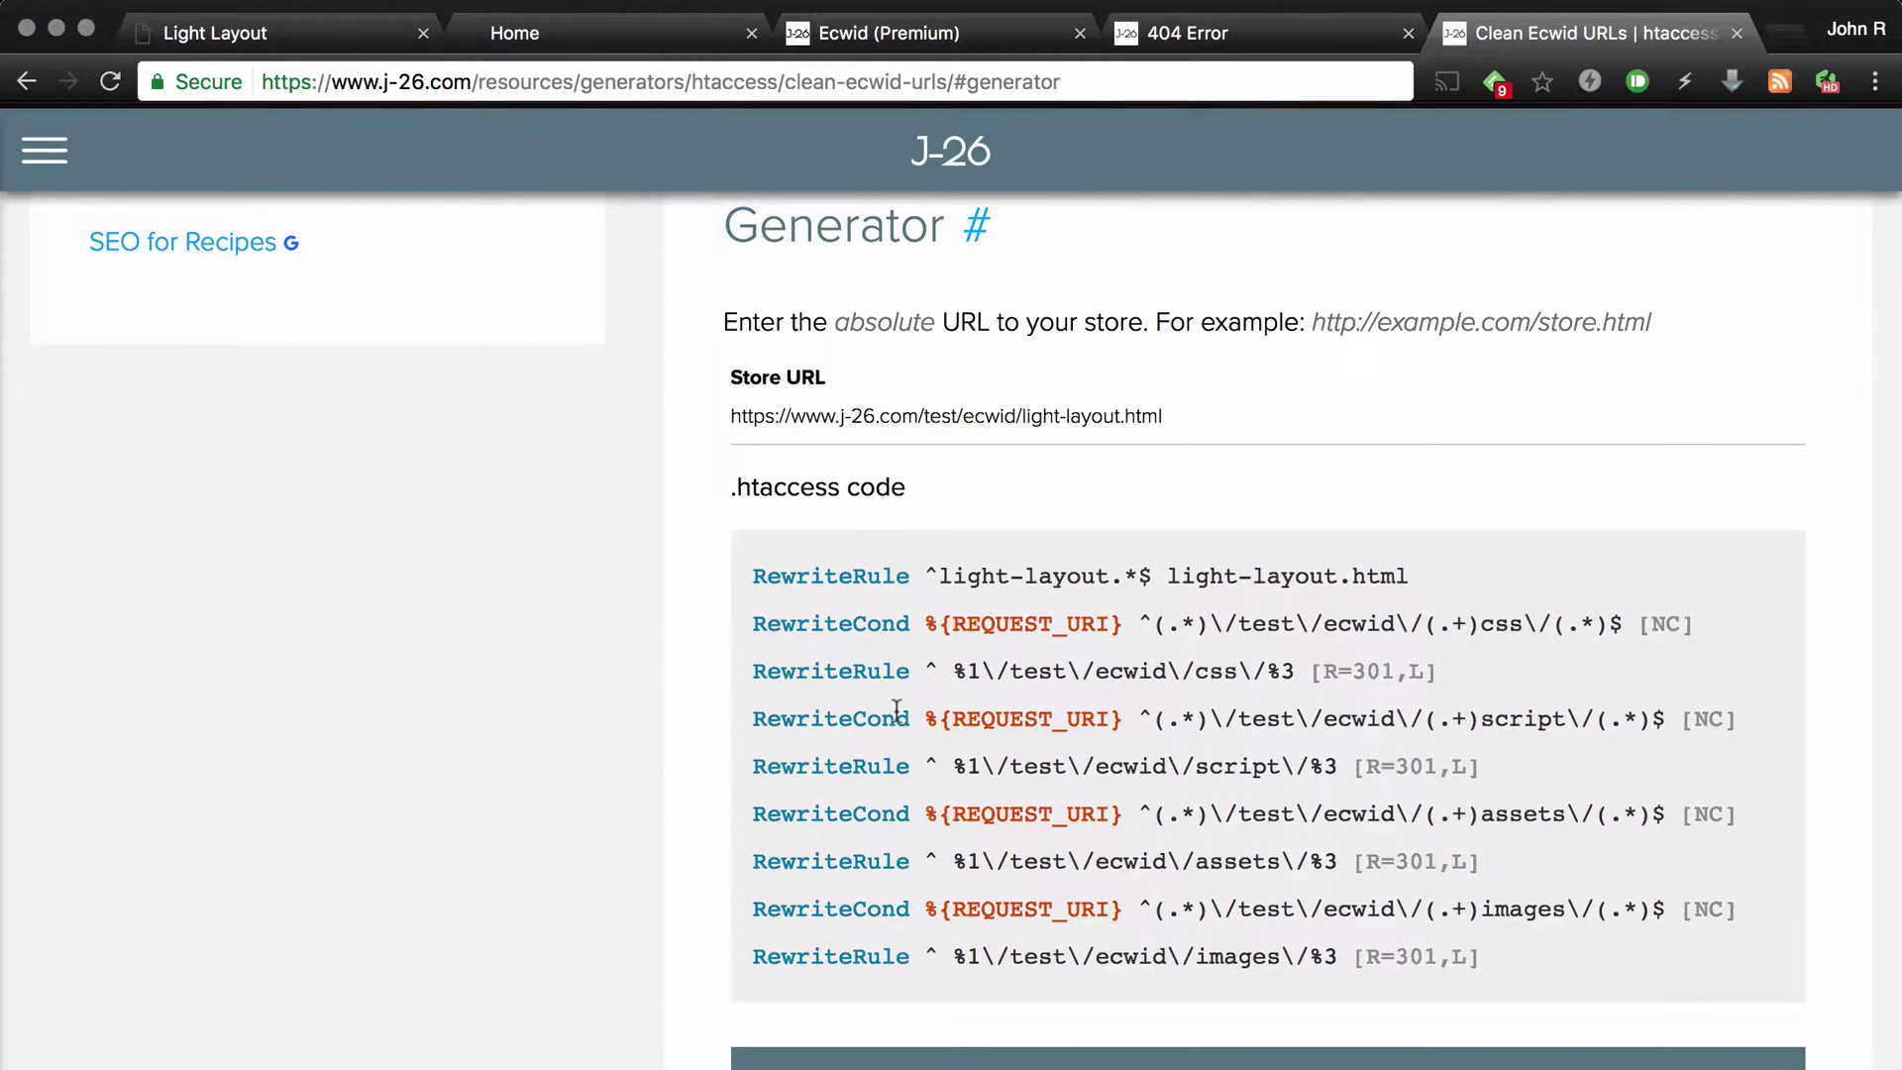
# Step: Copy the generated .htaccess rewrite rules and switch to FileZilla
pyautogui.click(896, 710)
pyautogui.rightClick(896, 709)
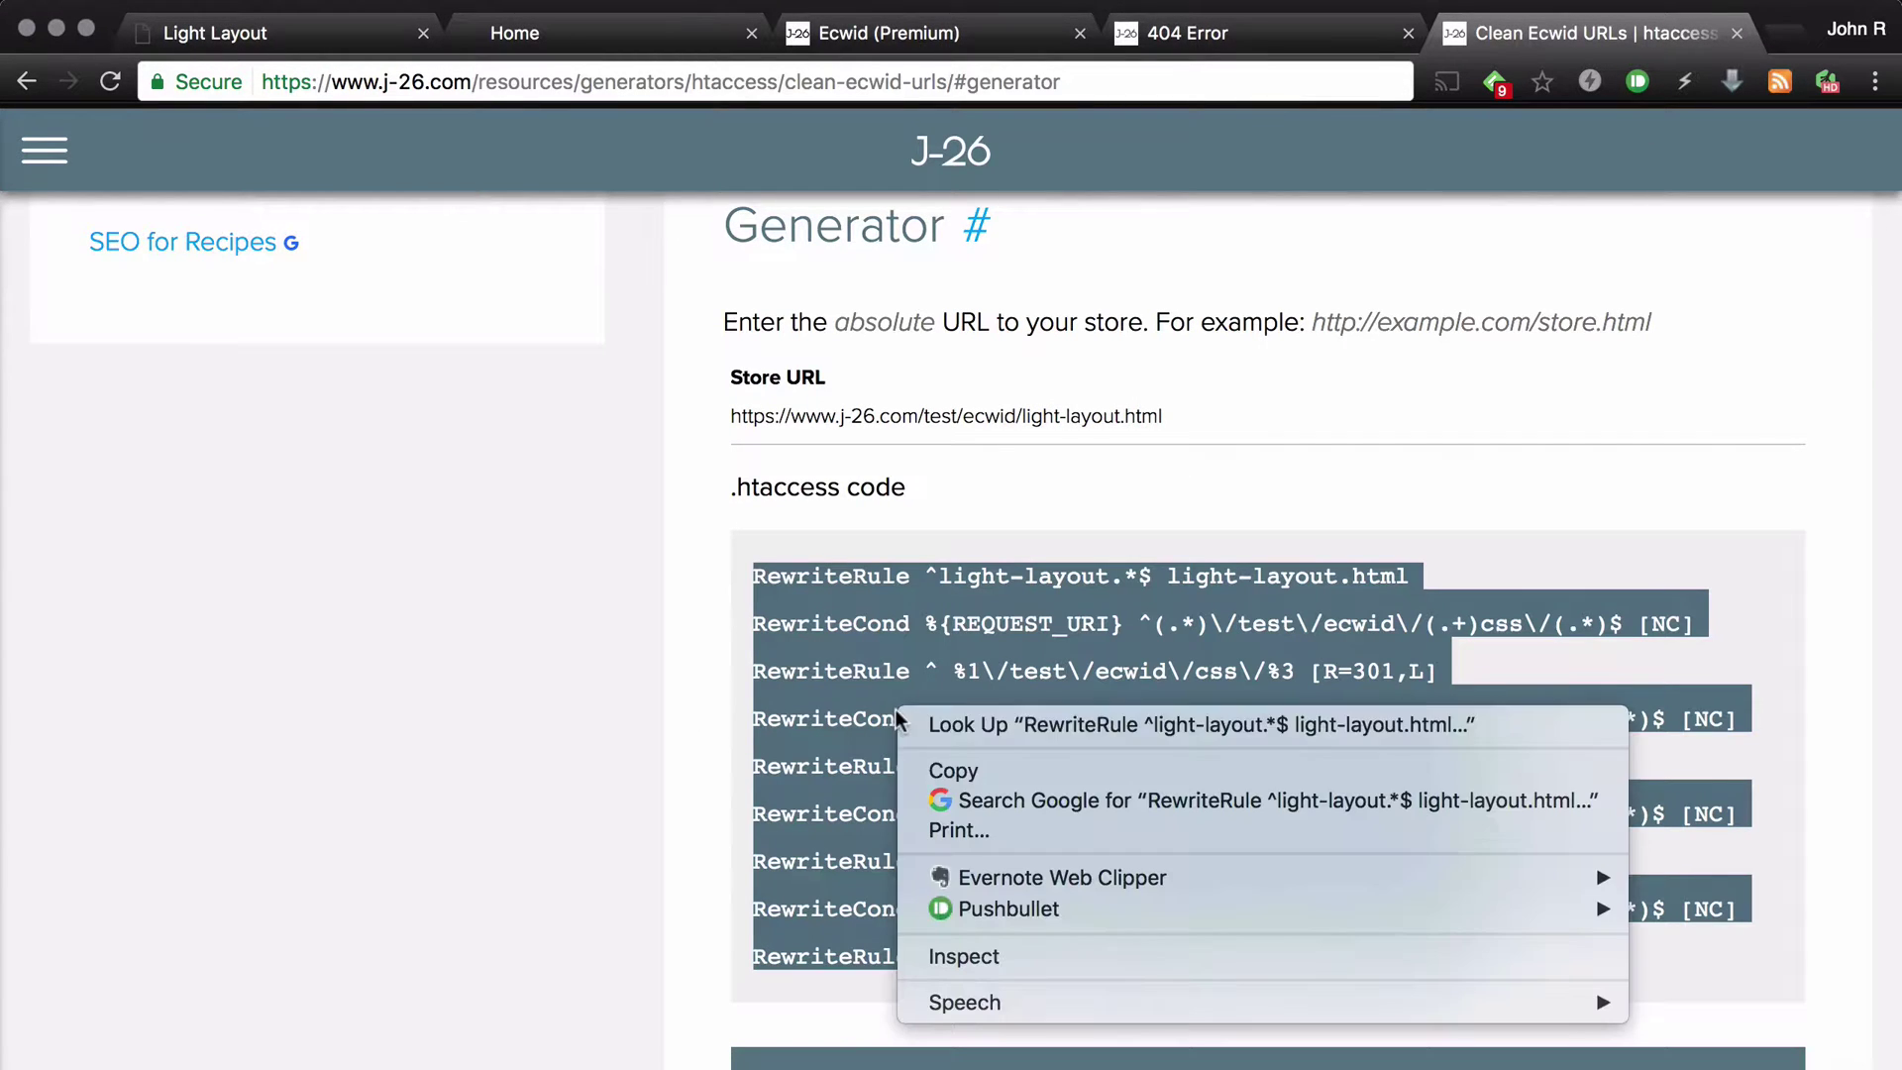
pyautogui.click(944, 772)
pyautogui.press('super+Tab')
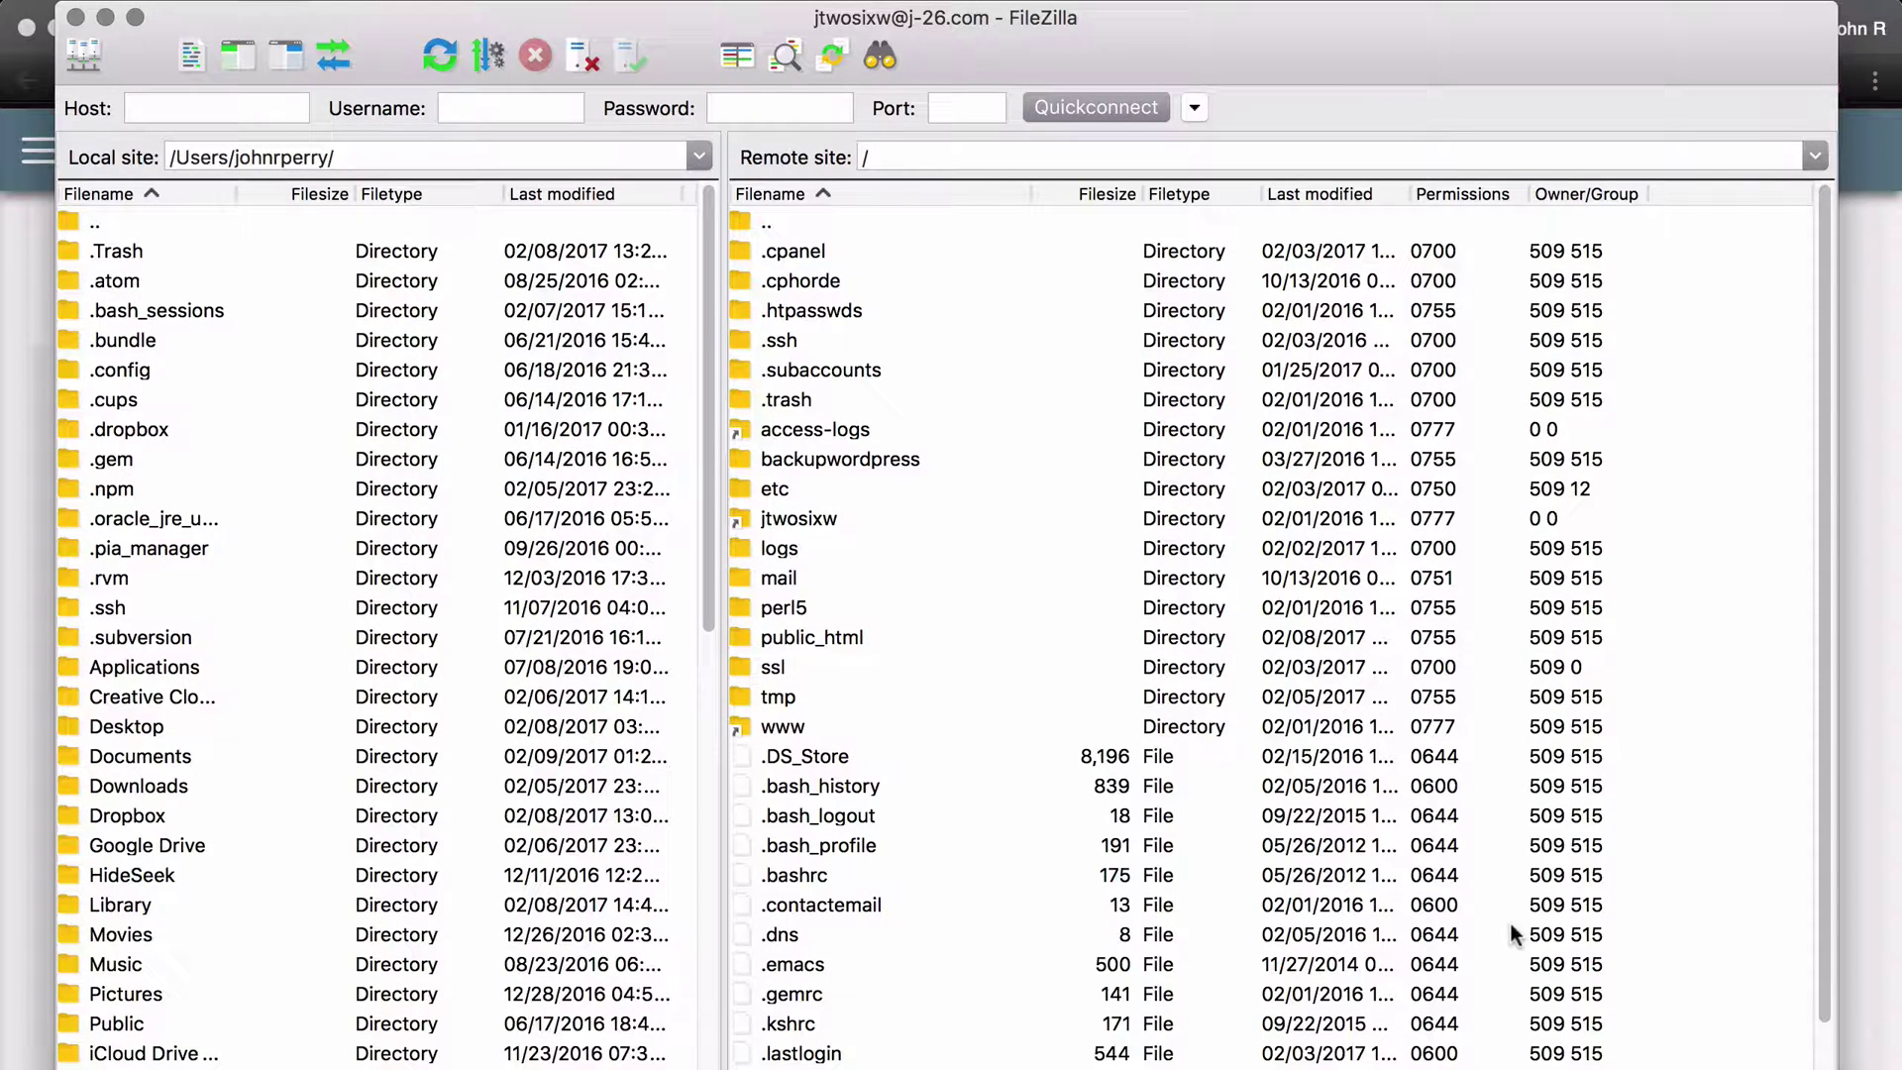
# Step: Navigate the remote pane through public_html and test into the ecwid folder
pyautogui.doubleClick(846, 638)
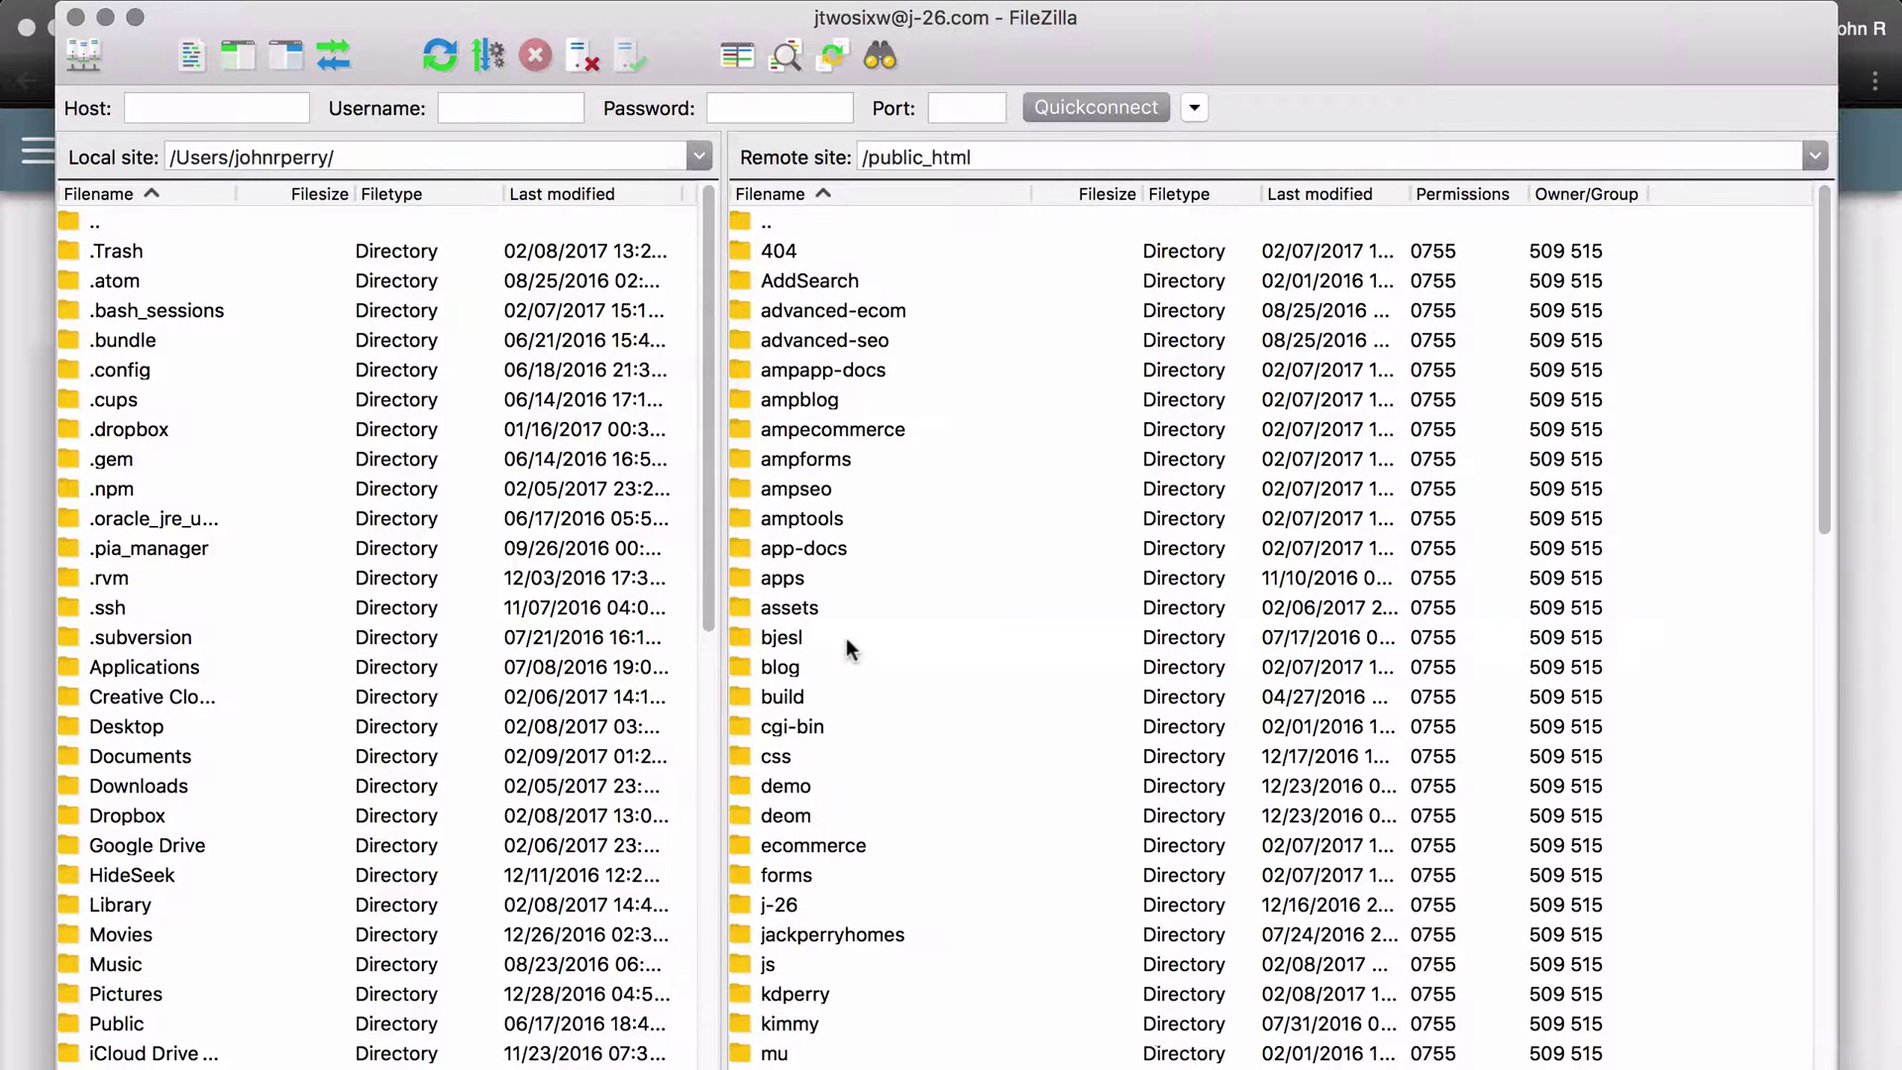
pyautogui.click(959, 519)
pyautogui.scroll(-5, 959, 519)
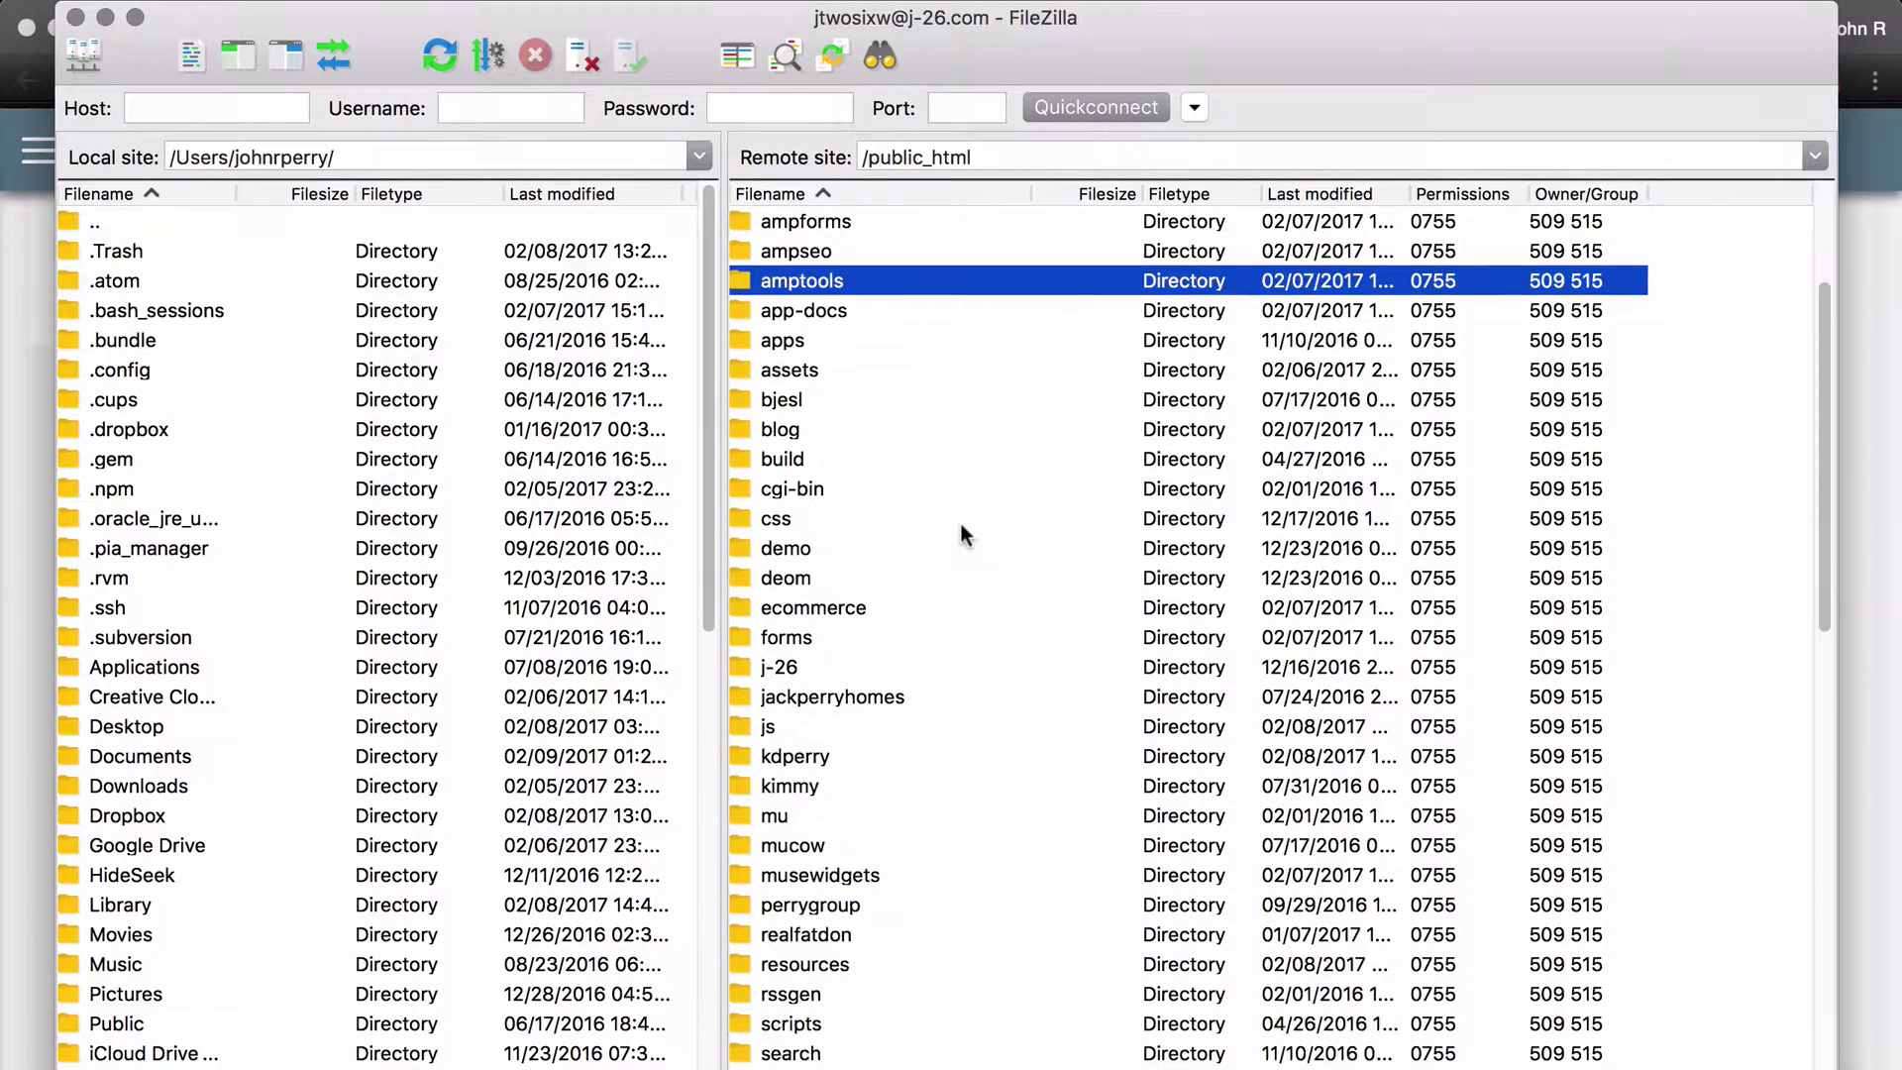
pyautogui.scroll(-3, 959, 519)
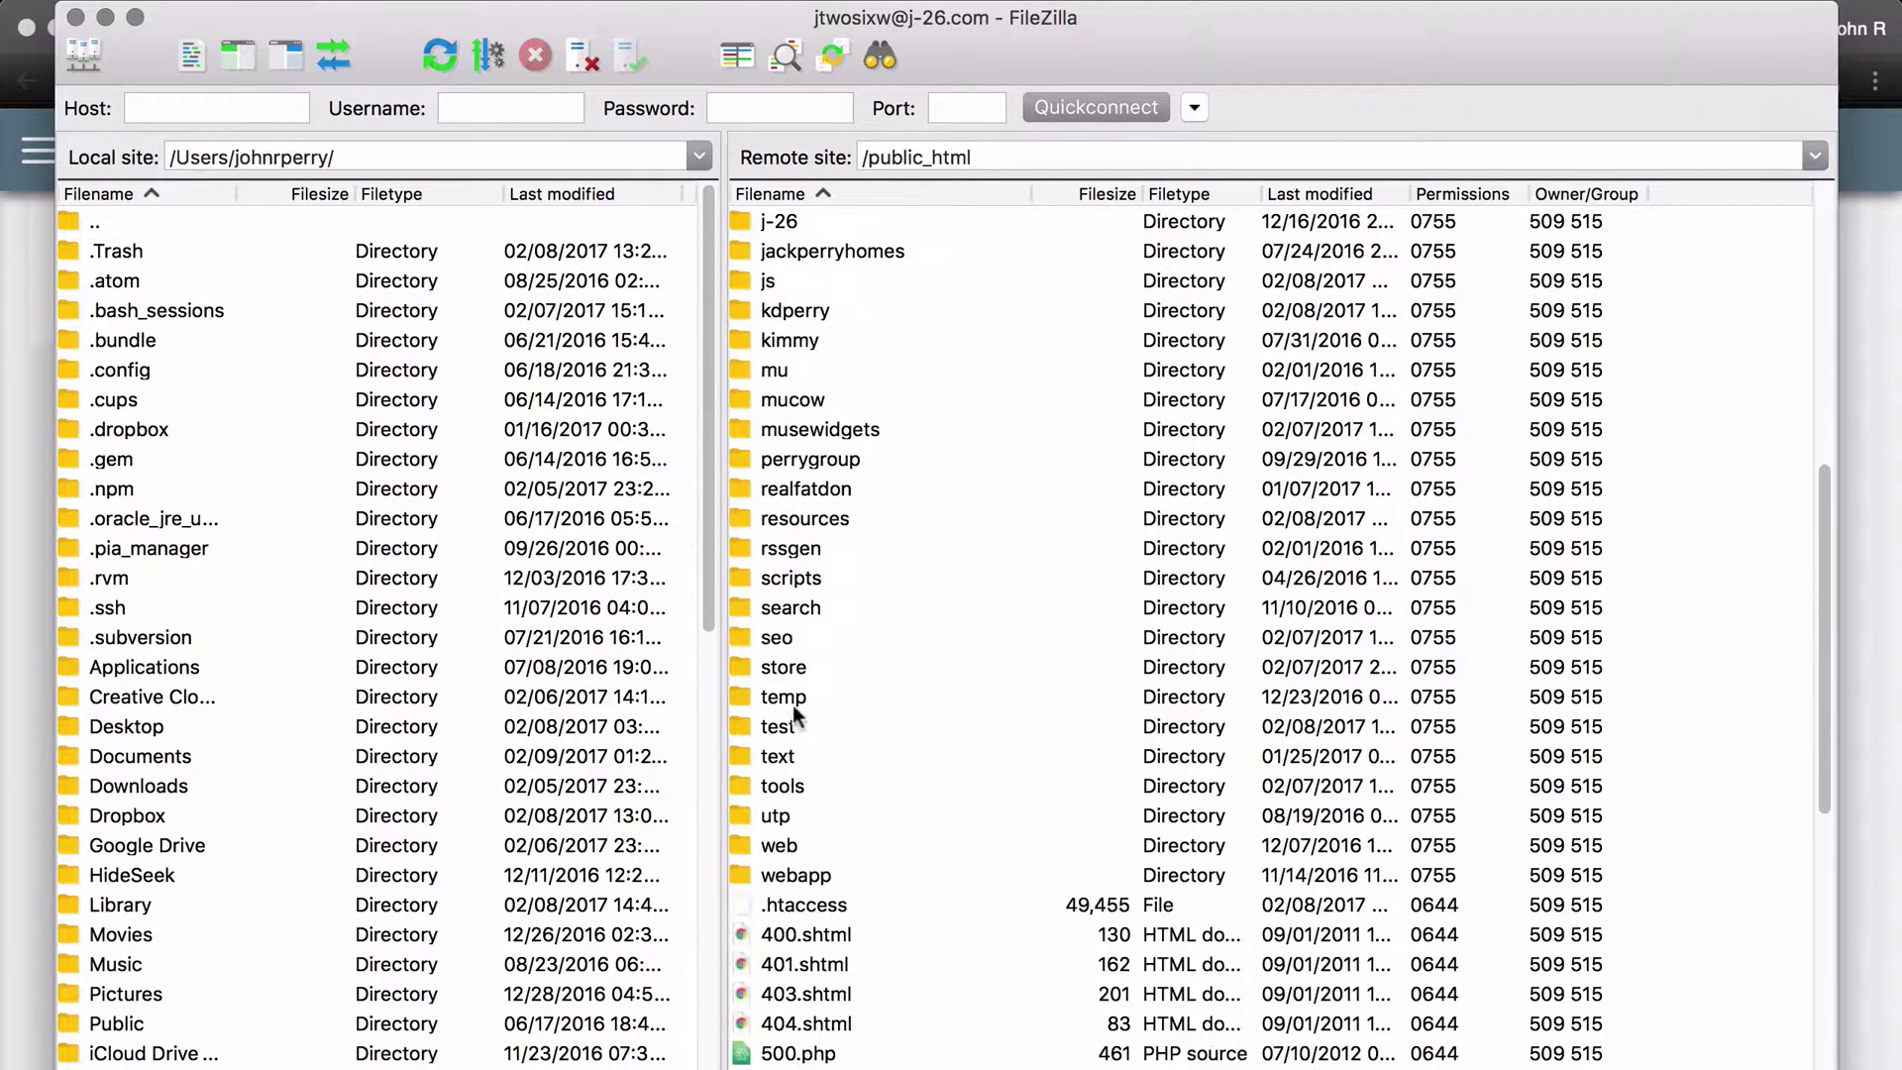
pyautogui.doubleClick(778, 727)
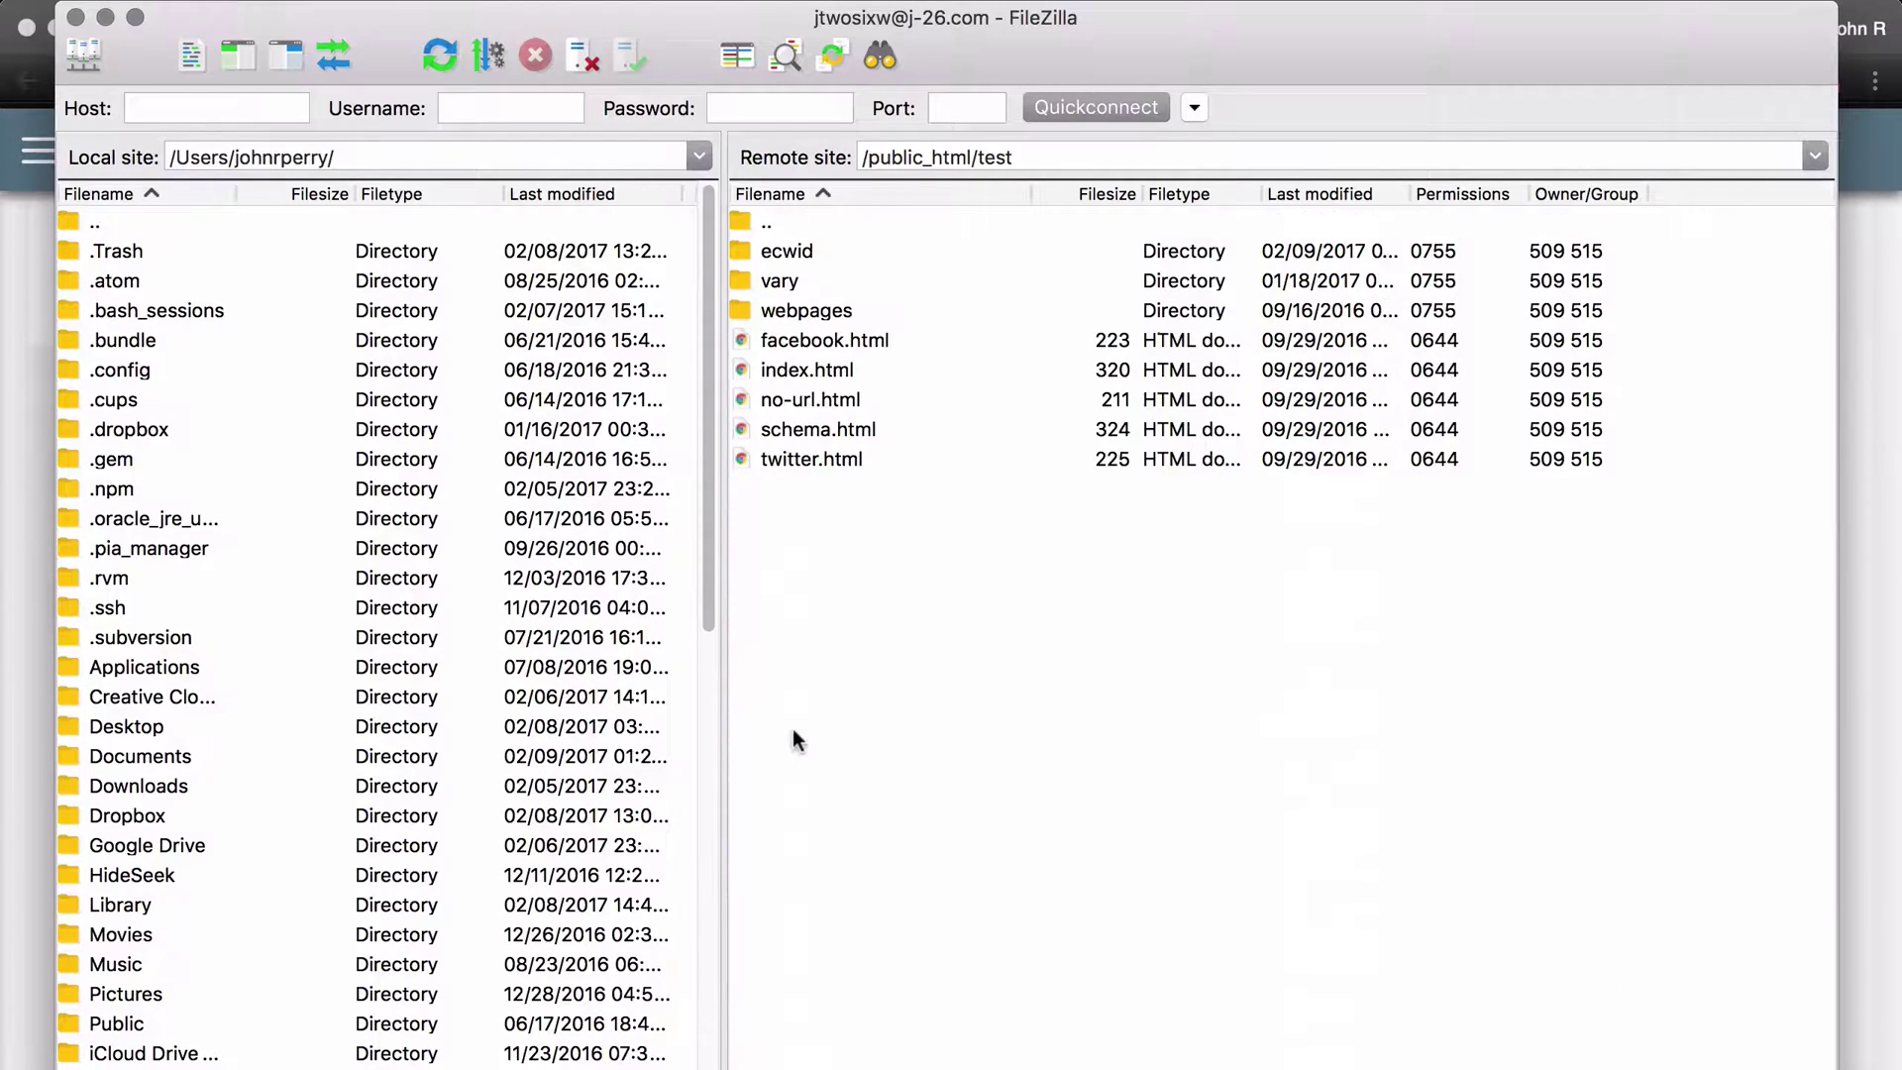
pyautogui.doubleClick(818, 252)
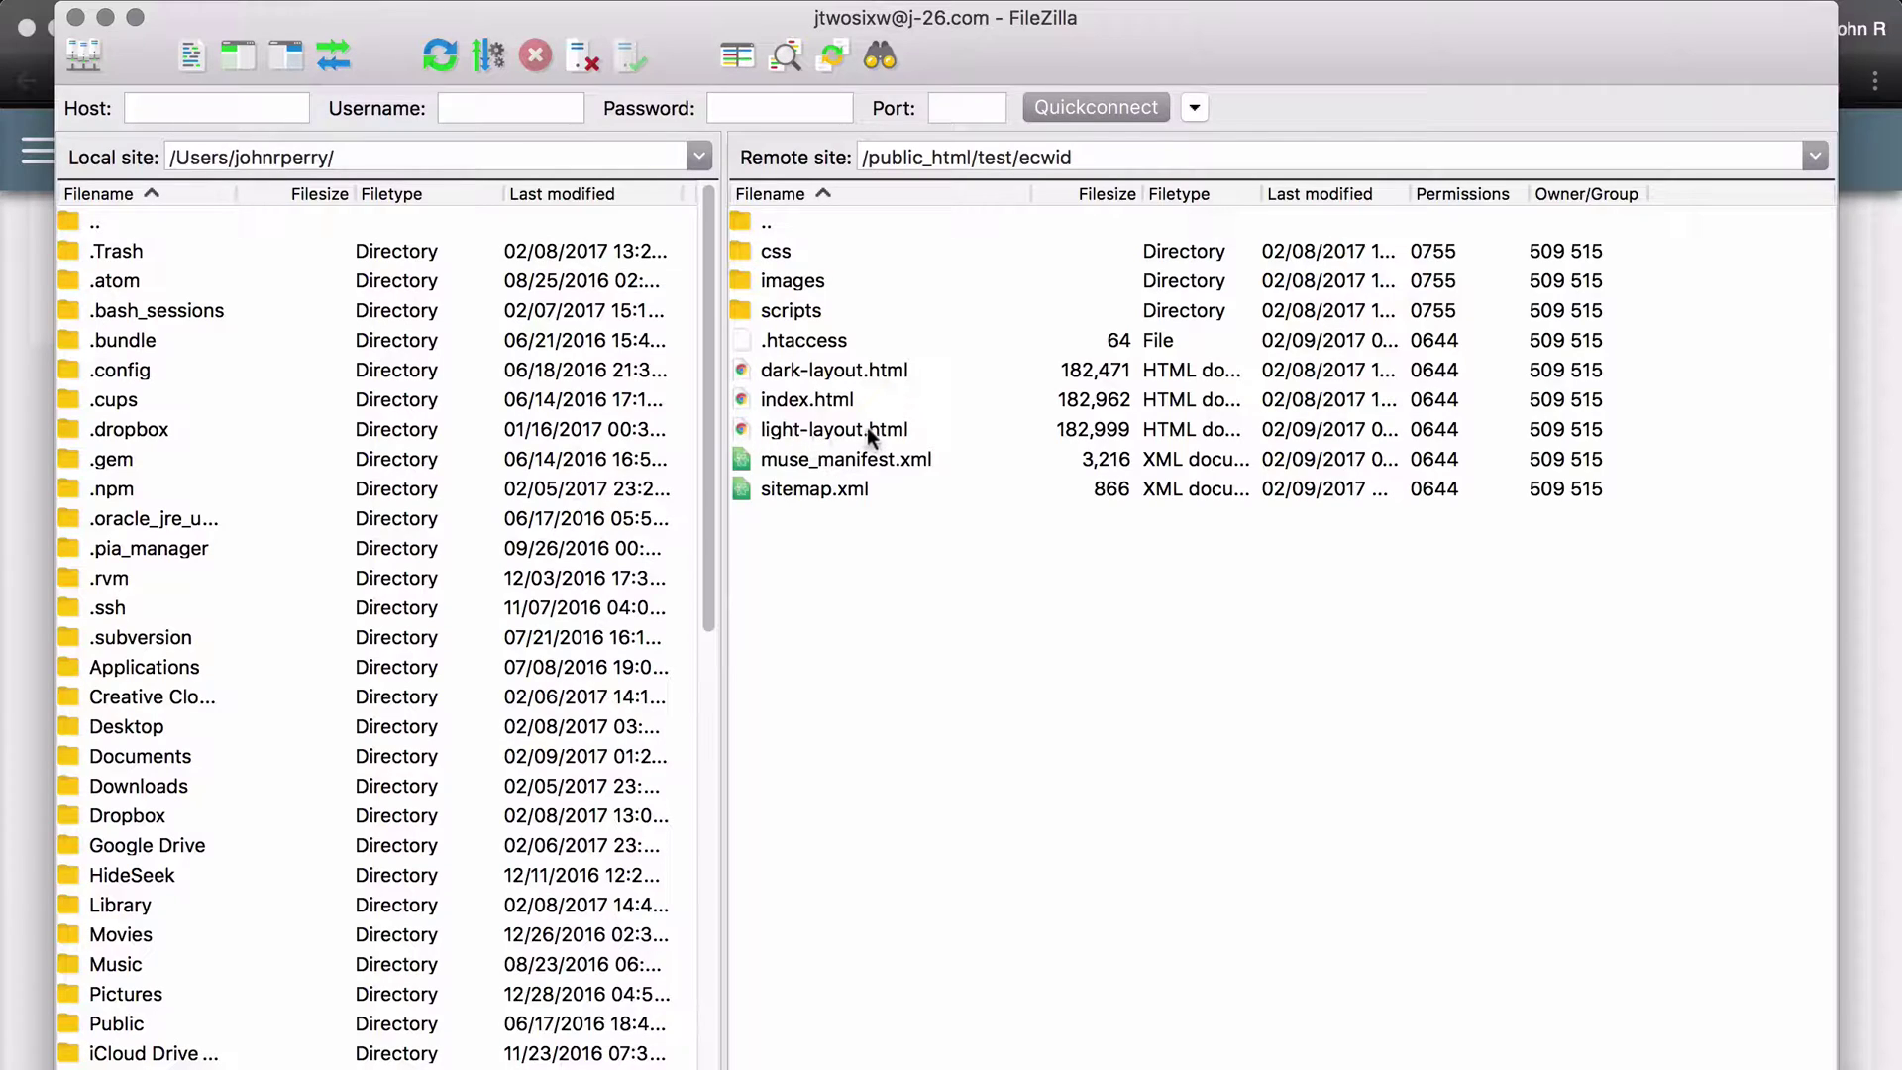
# Step: Open the server's .htaccess for editing and paste the generated rules below the comments
pyautogui.rightClick(842, 340)
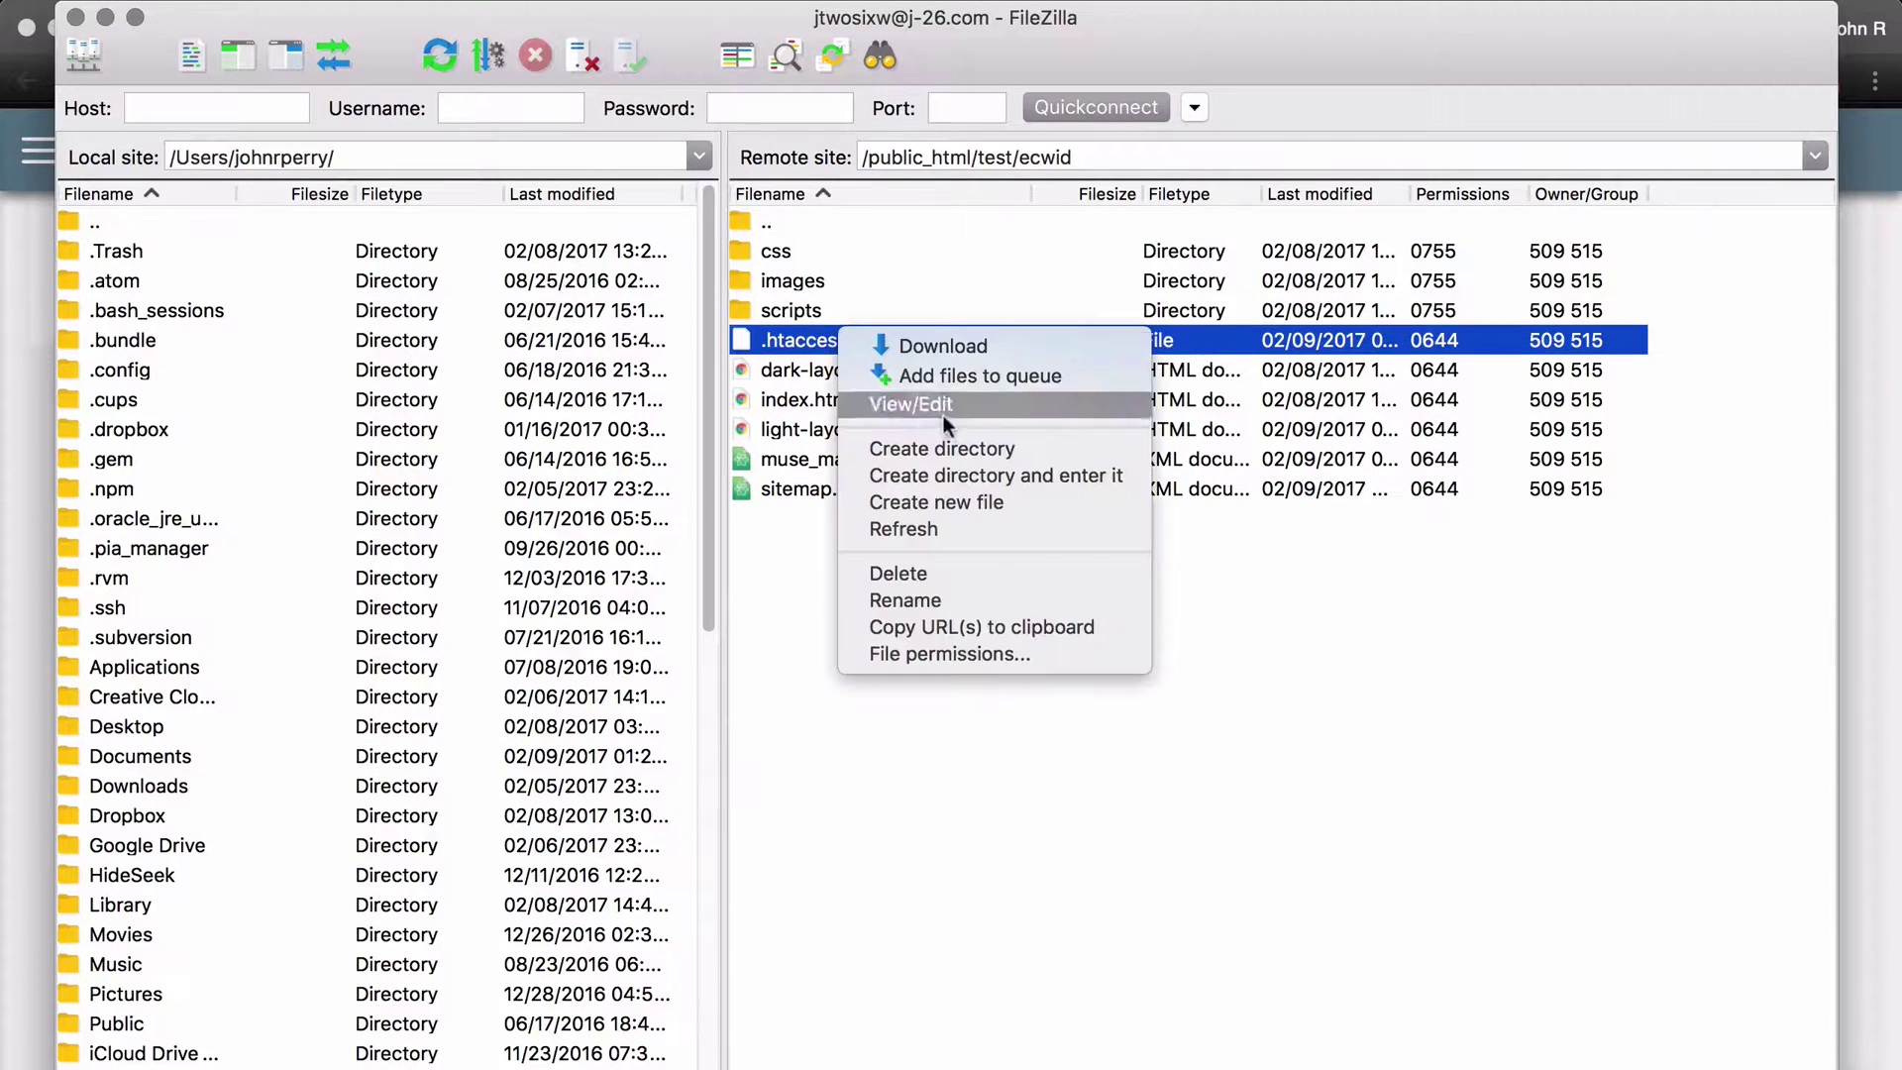
pyautogui.click(895, 398)
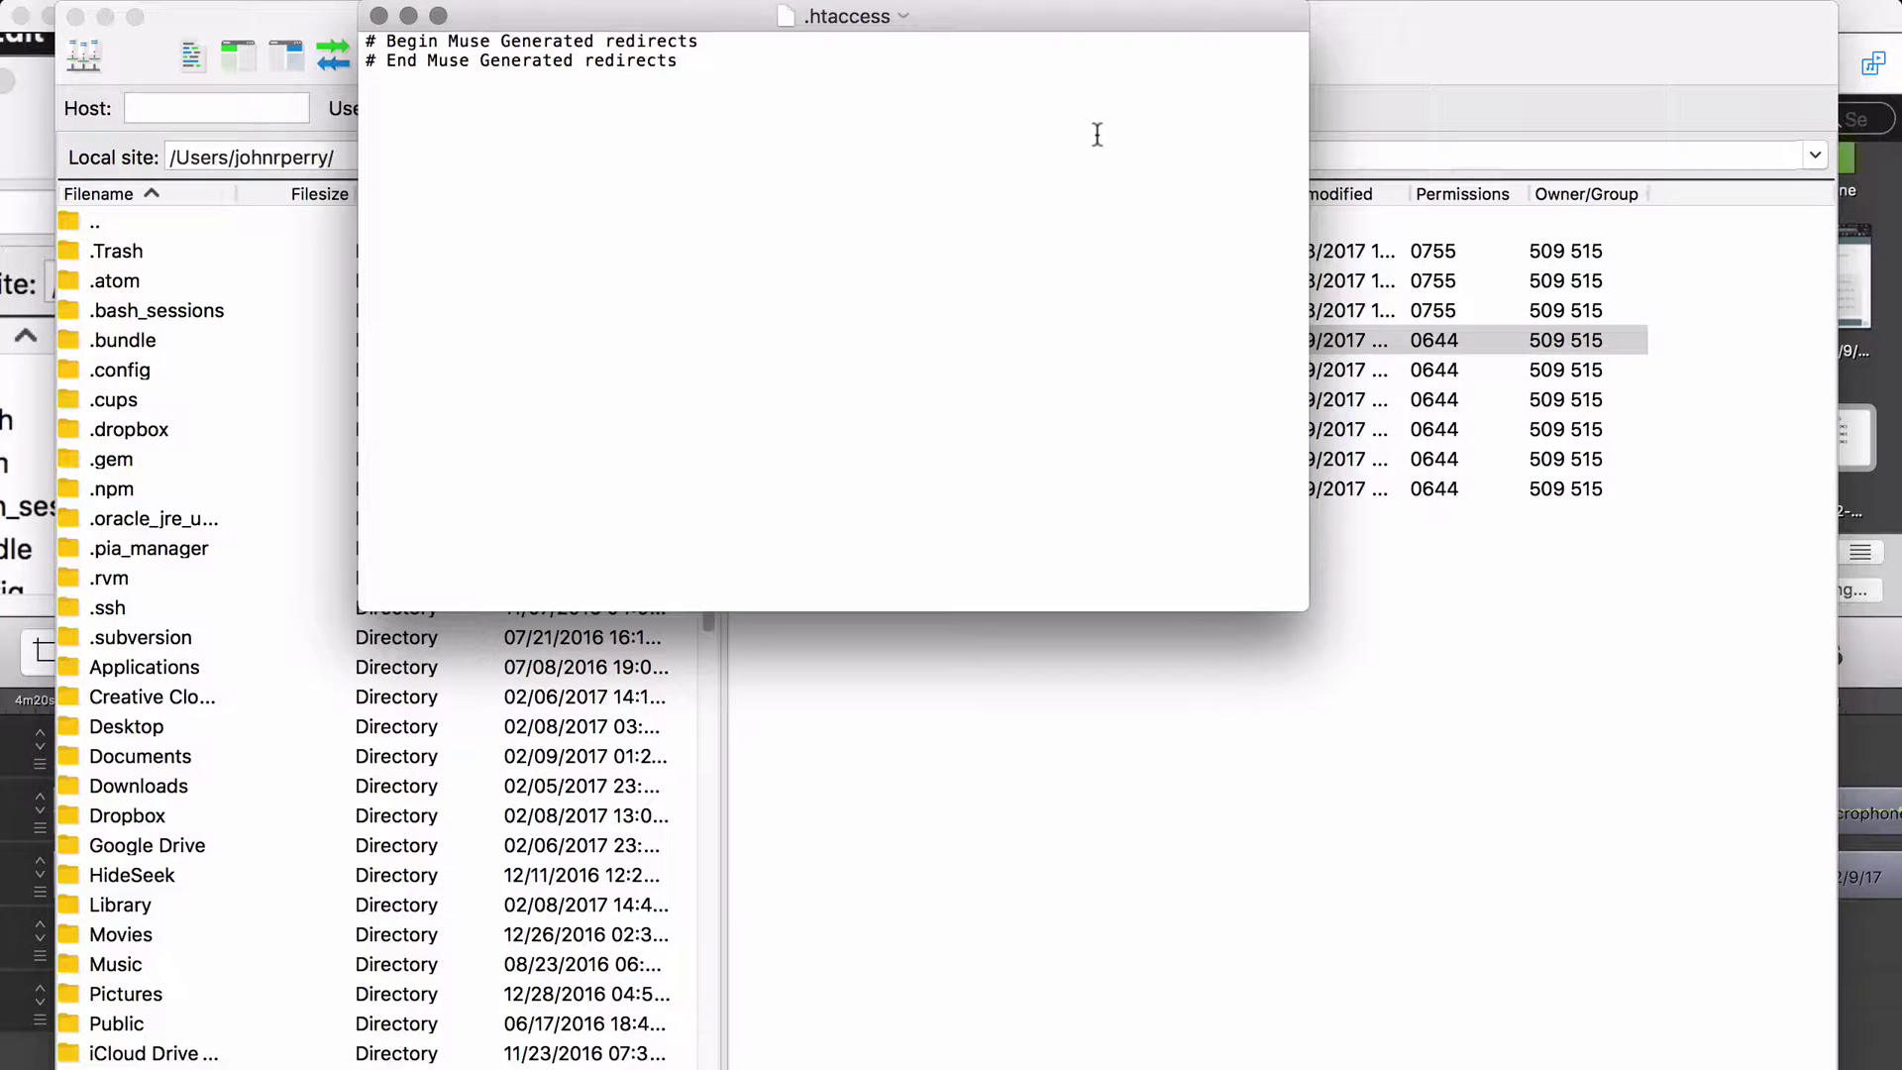
pyautogui.click(1097, 133)
pyautogui.press('Return')
pyautogui.write('RewriteRule ^light-layout.*$ light-layout.html RewriteCond %{REQUEST_URI} ^(.*)\\/test\\/ecwid\\/(.+)css\\/(.*)$ [NC] RewriteRule ^ %1\\/test\\/ecwid\\/css\\/%3 [R=301,L] RewriteCond %{REQUEST_URI} ^(.*)\\/test\\/ecwid\\/(.+)script\\/(.*)$ [NC] RewriteRule ^ %1\\/test\\/ecwid\\/script\\/%3 [R=301,L] RewriteCond %{REQUEST_URI} ^(.*)\\/test\\/ecwid\\/(.+)assets\\/(.*)$ [NC] RewriteRule ^ %1\\/test\\/ecwid\\/assets\\/%3 [R=301,L] RewriteCond %{REQUEST_URI} ^(.*)\\/test\\/ecwid\\/(.+)images\\/(.*)$ [NC] RewriteRule ^ %1\\/test\\/ecwid\\/images\\/%3 [R=301,L]')
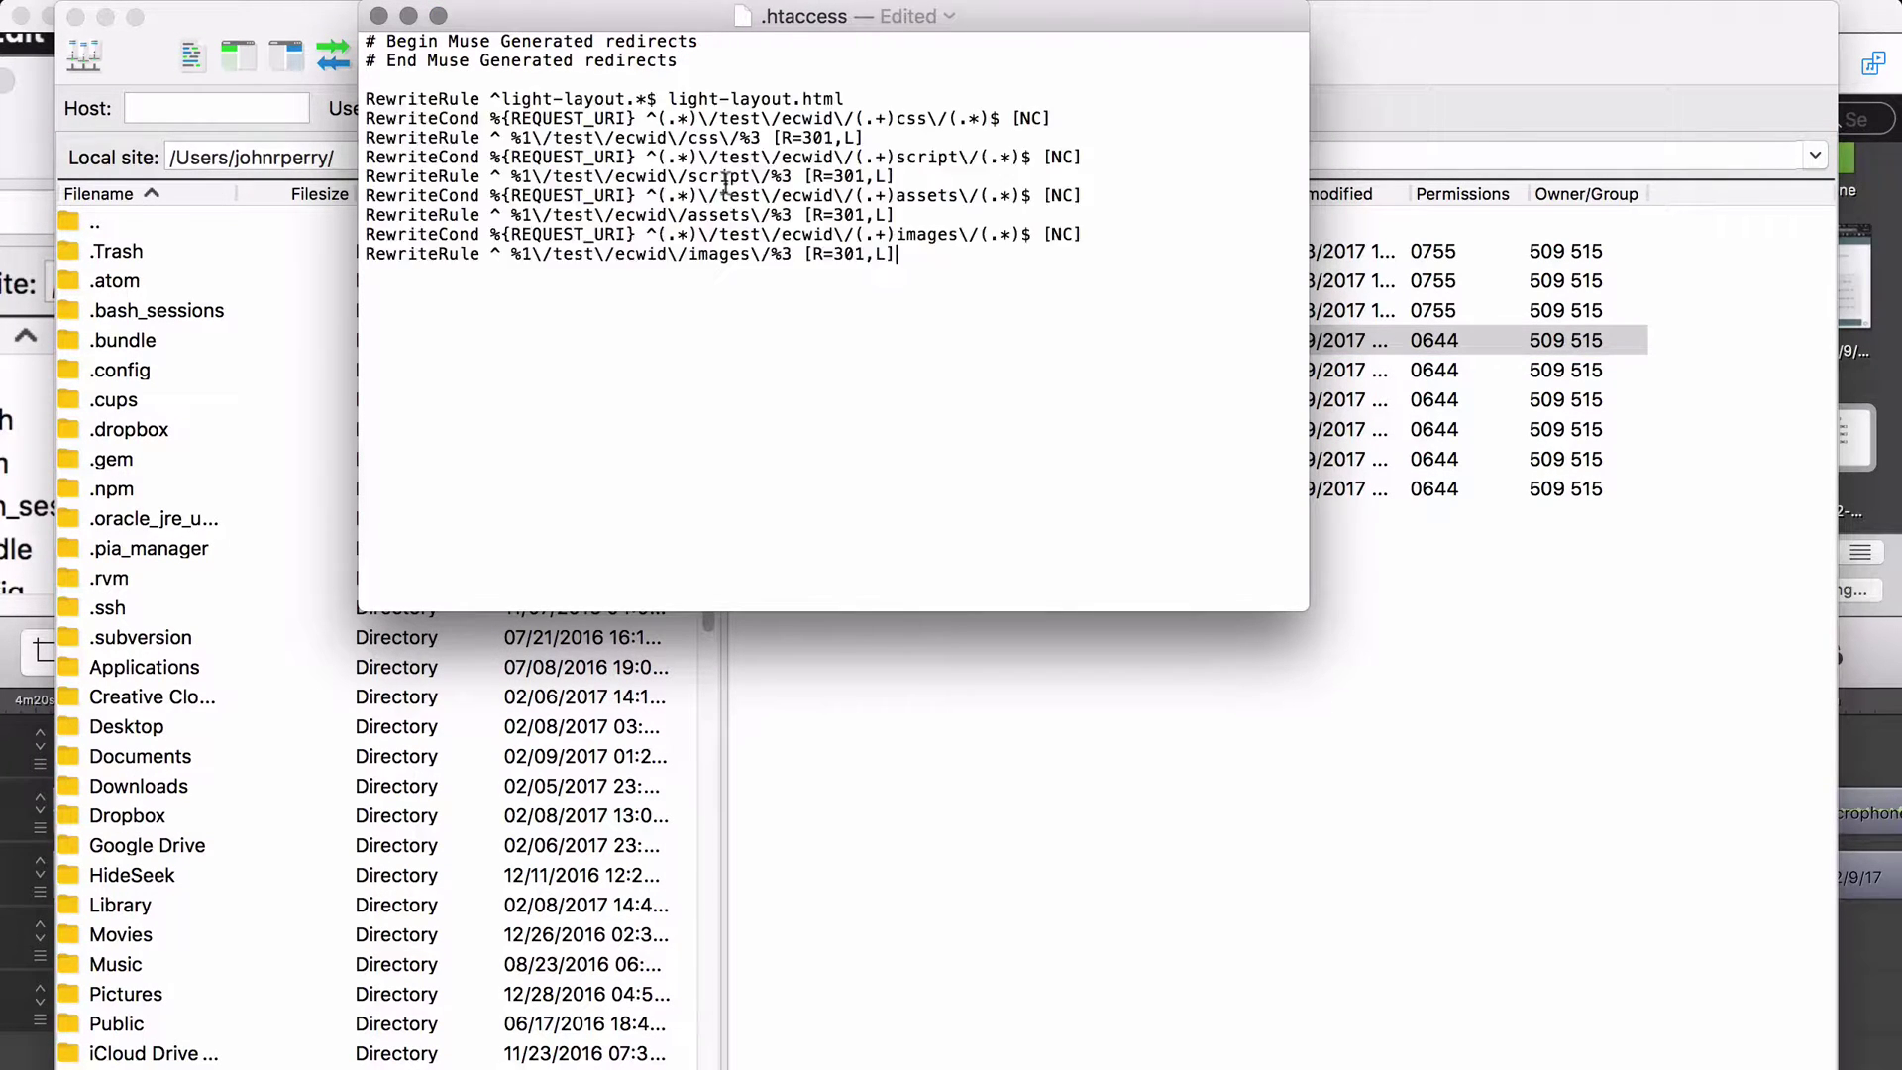
# Step: Add a 'RewriteEngine On' line above the rules and save the file
pyautogui.click(713, 52)
pyautogui.press('Return')
pyautogui.press('Return')
pyautogui.write('Rew')
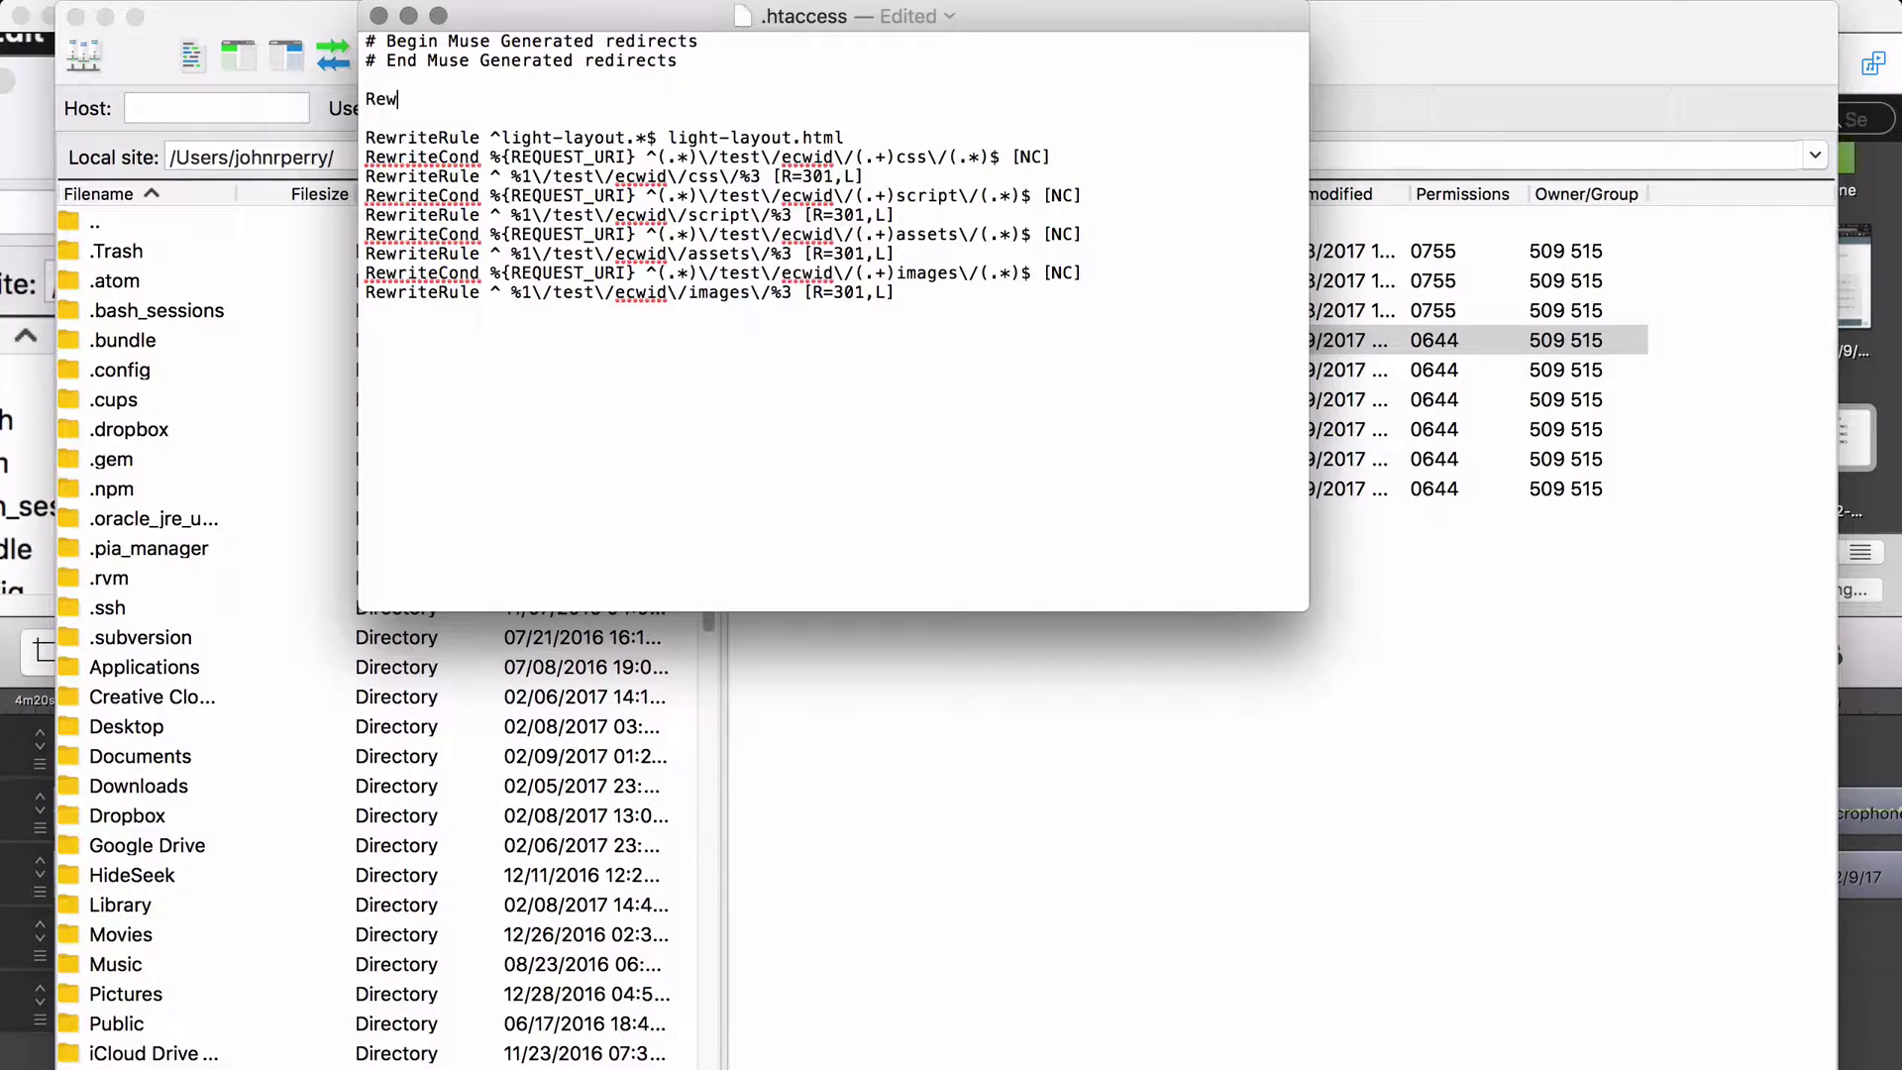
pyautogui.write('riteEngine On')
pyautogui.press('super+s')
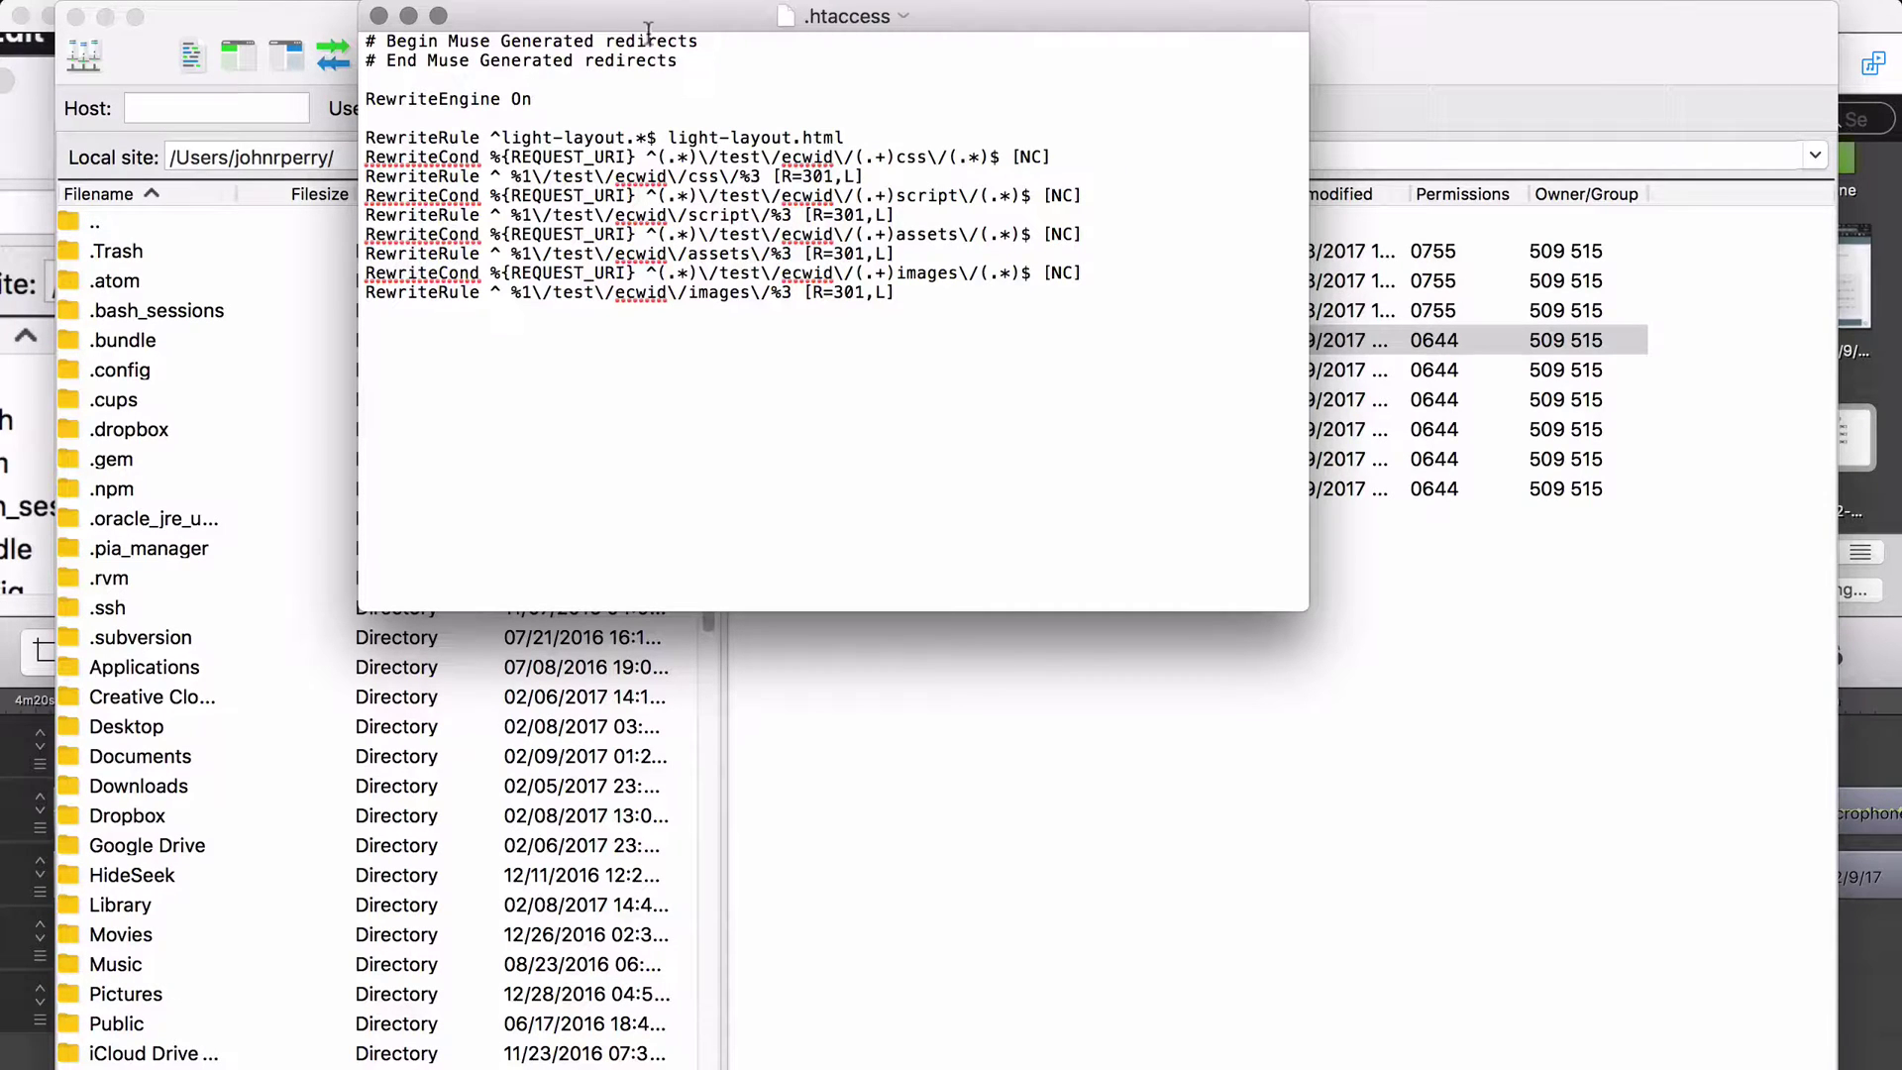
# Step: Close the edited .htaccess and let FileZilla upload it back to /public_html/test/ecwid
pyautogui.click(378, 15)
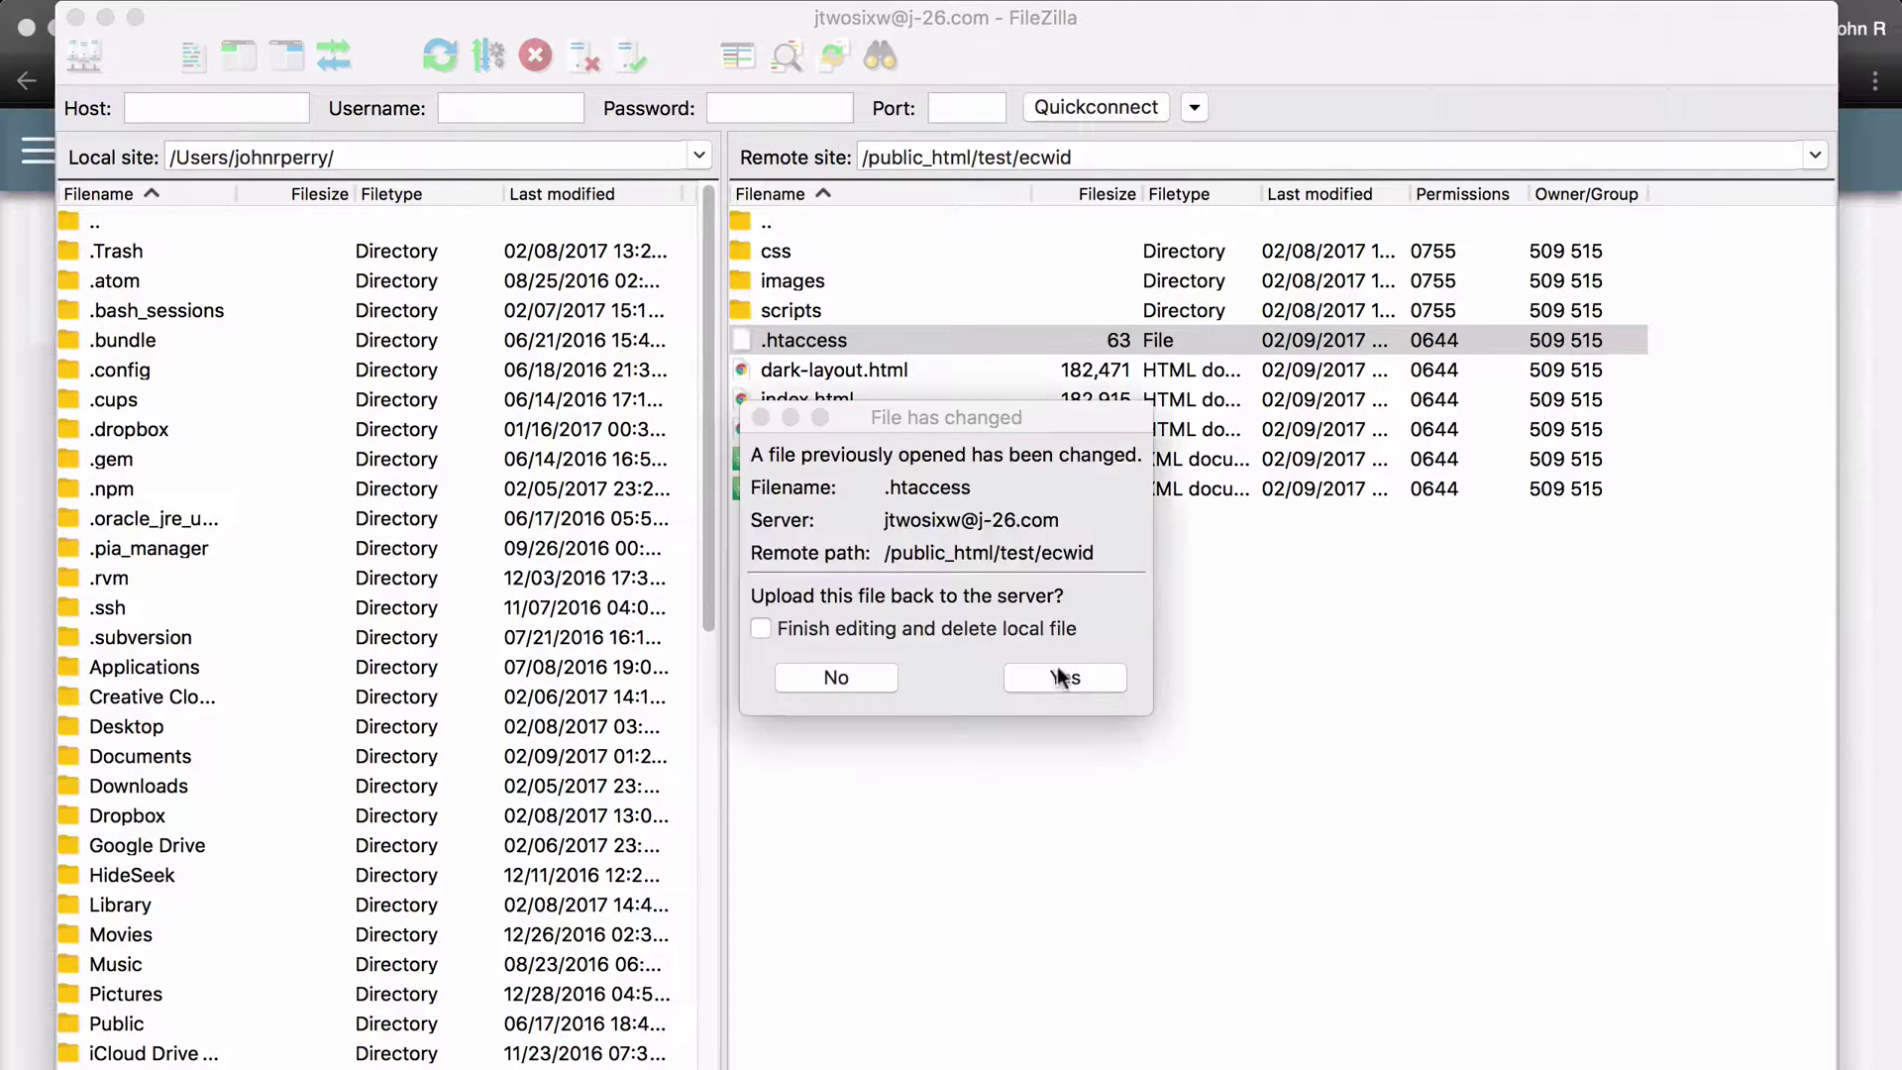
pyautogui.click(1052, 674)
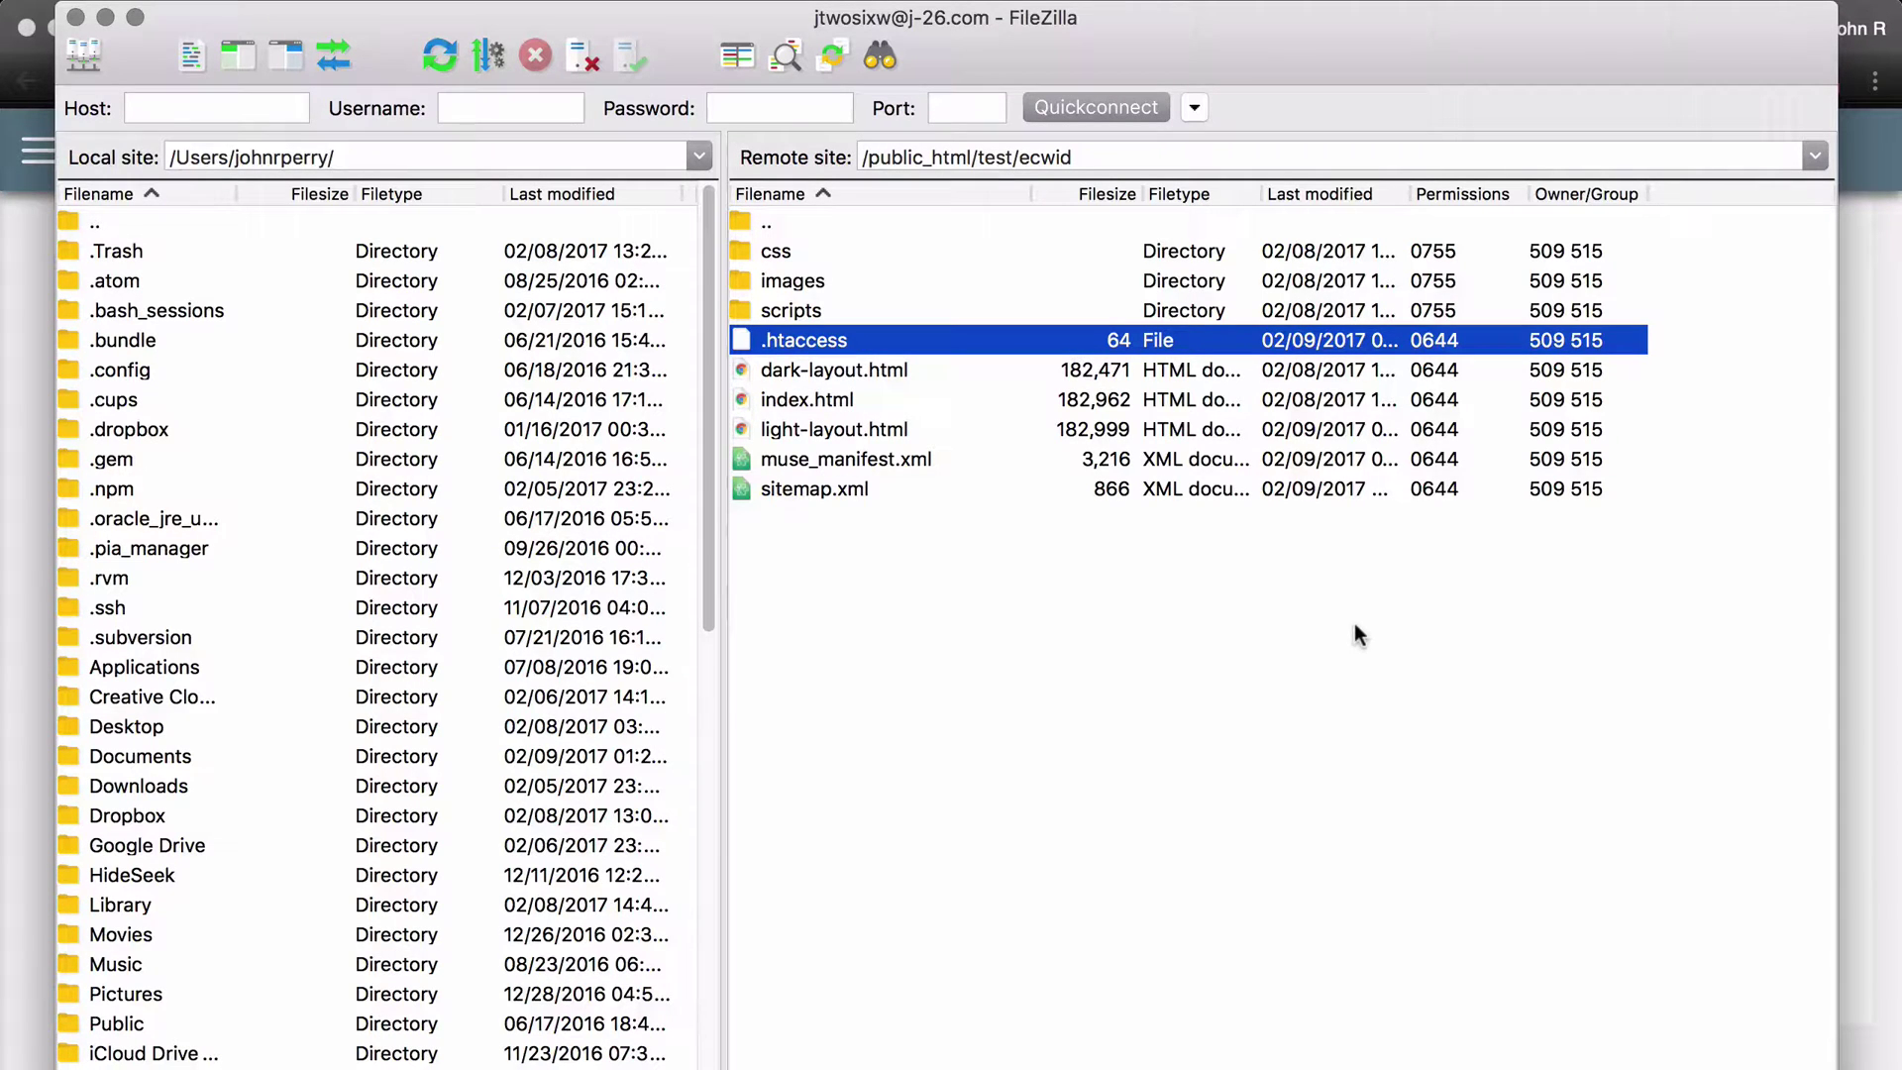
pyautogui.press('super+Tab')
pyautogui.press('super+Tab')
pyautogui.press('super+Tab')
pyautogui.press('super+Tab')
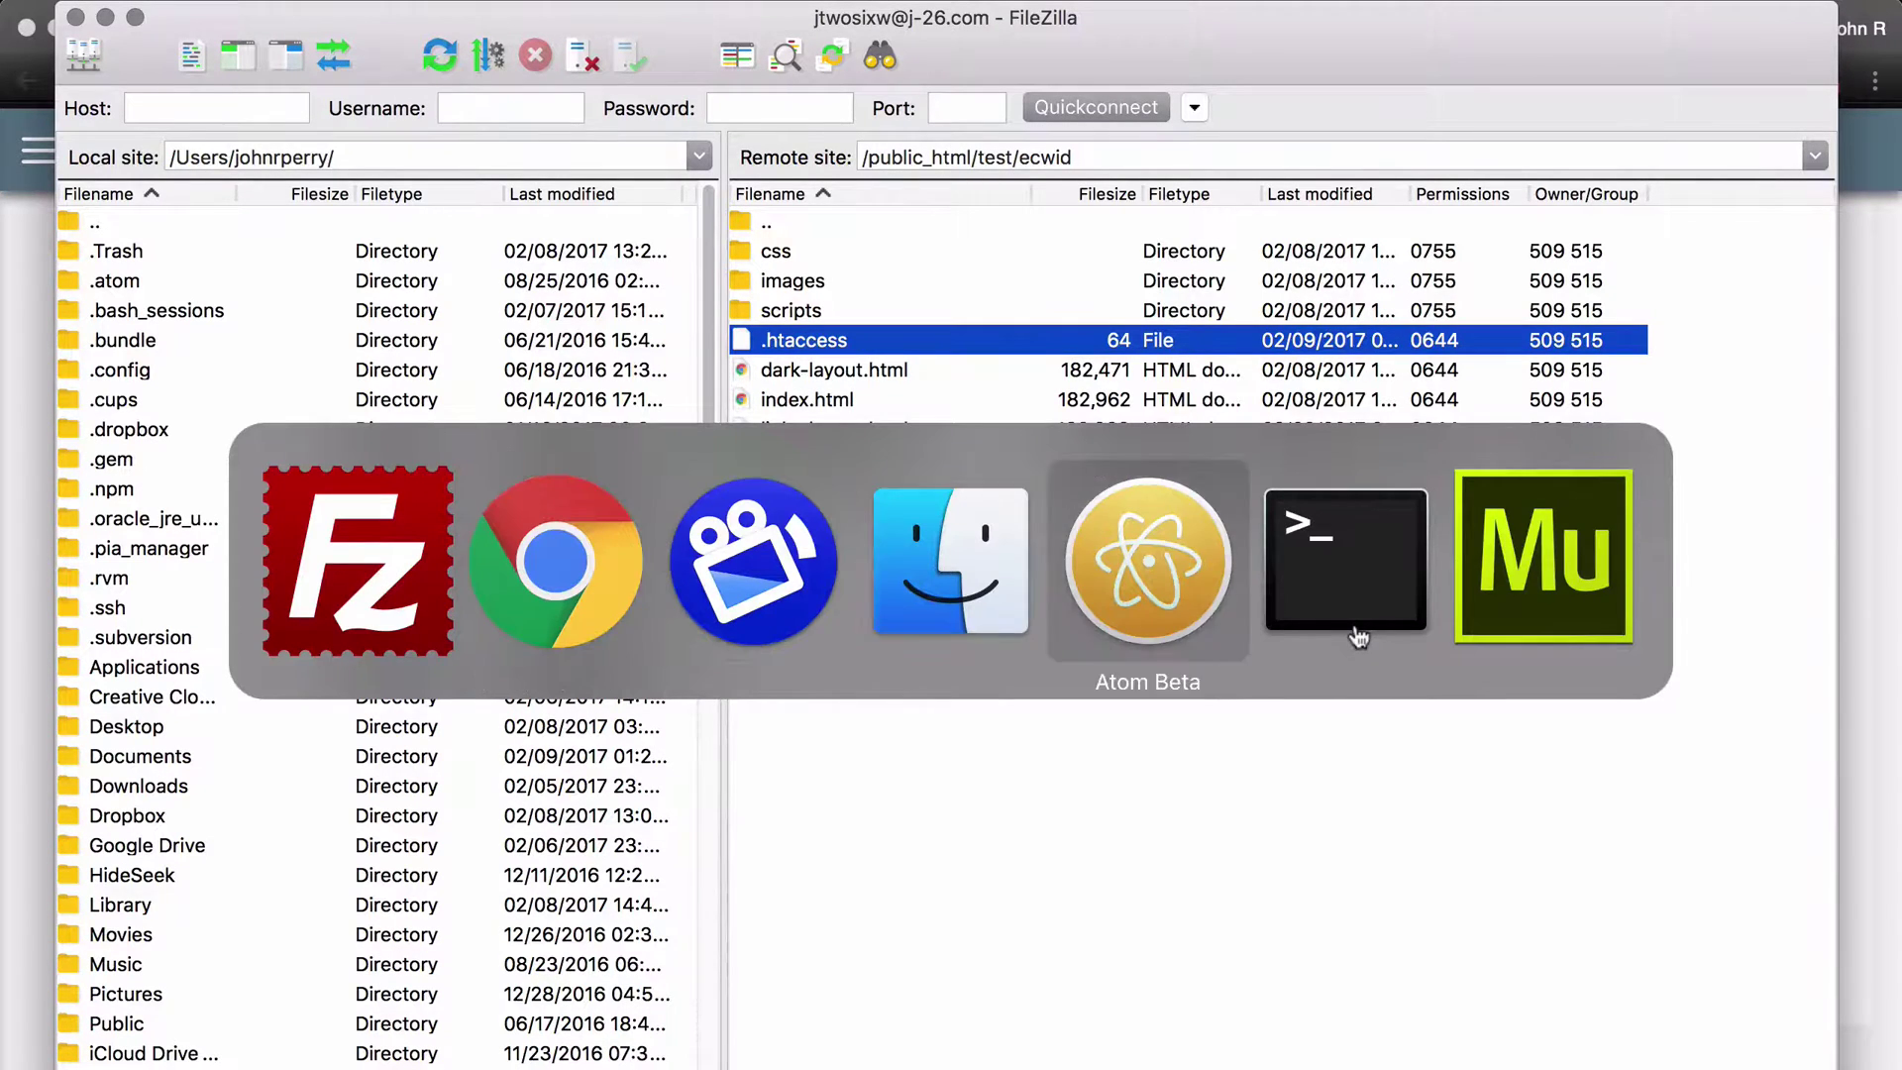
# Step: Tick Enable Clean URLs in the storefront widget options, then publish the site to the FTP host
pyautogui.press('super+Tab')
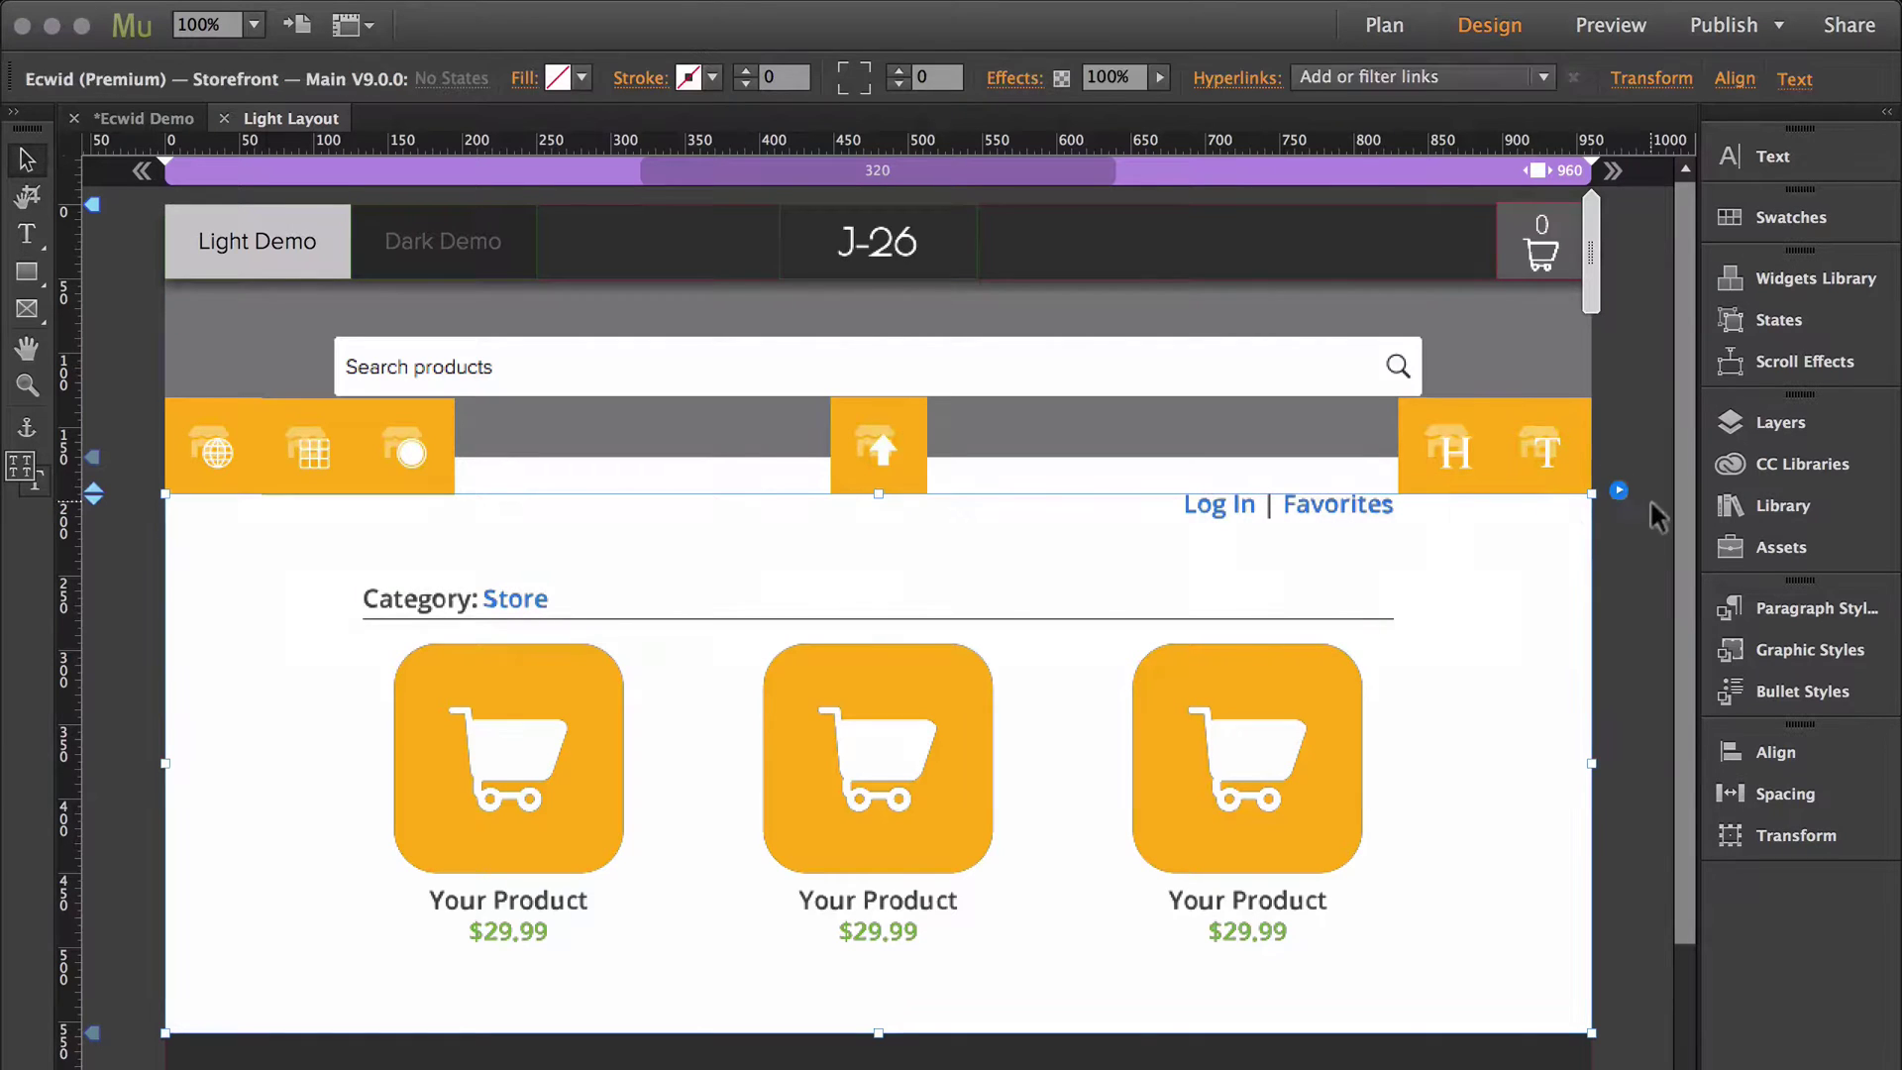
pyautogui.click(1619, 489)
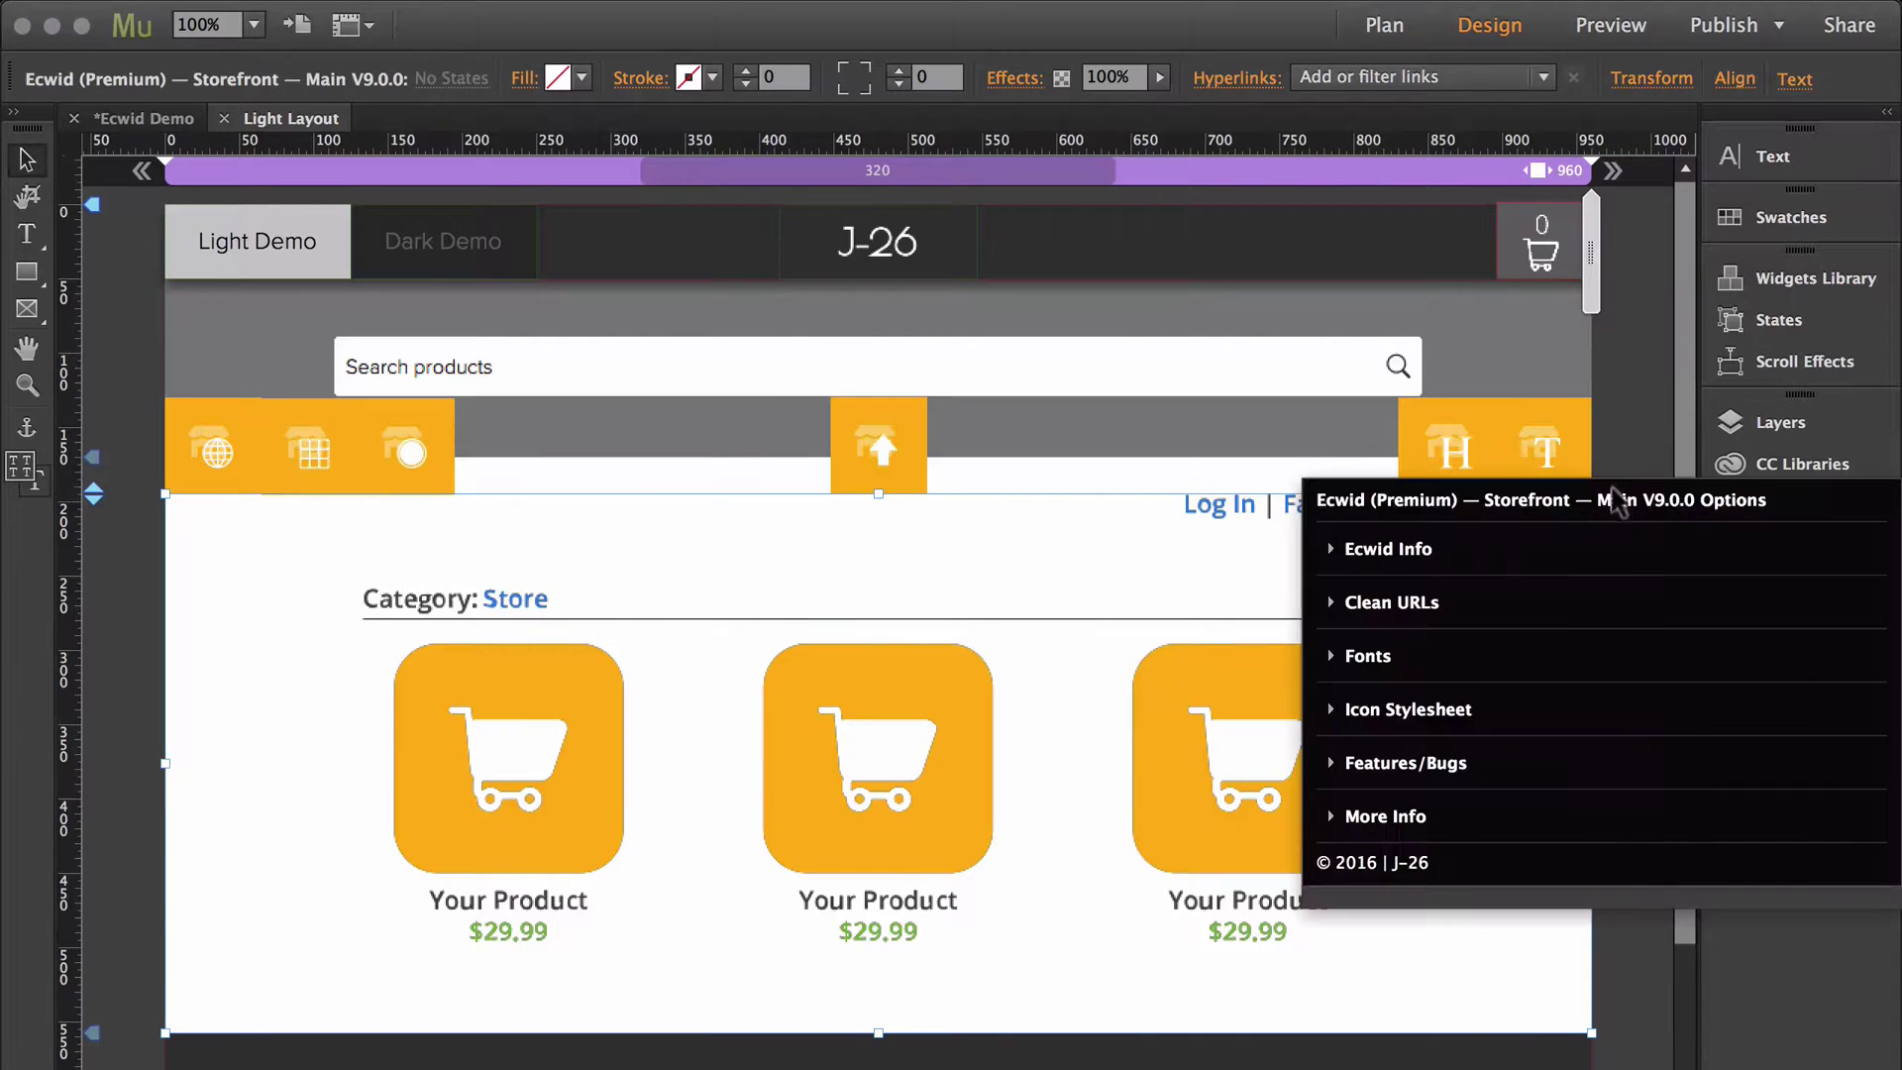
pyautogui.click(1382, 607)
pyautogui.click(1419, 699)
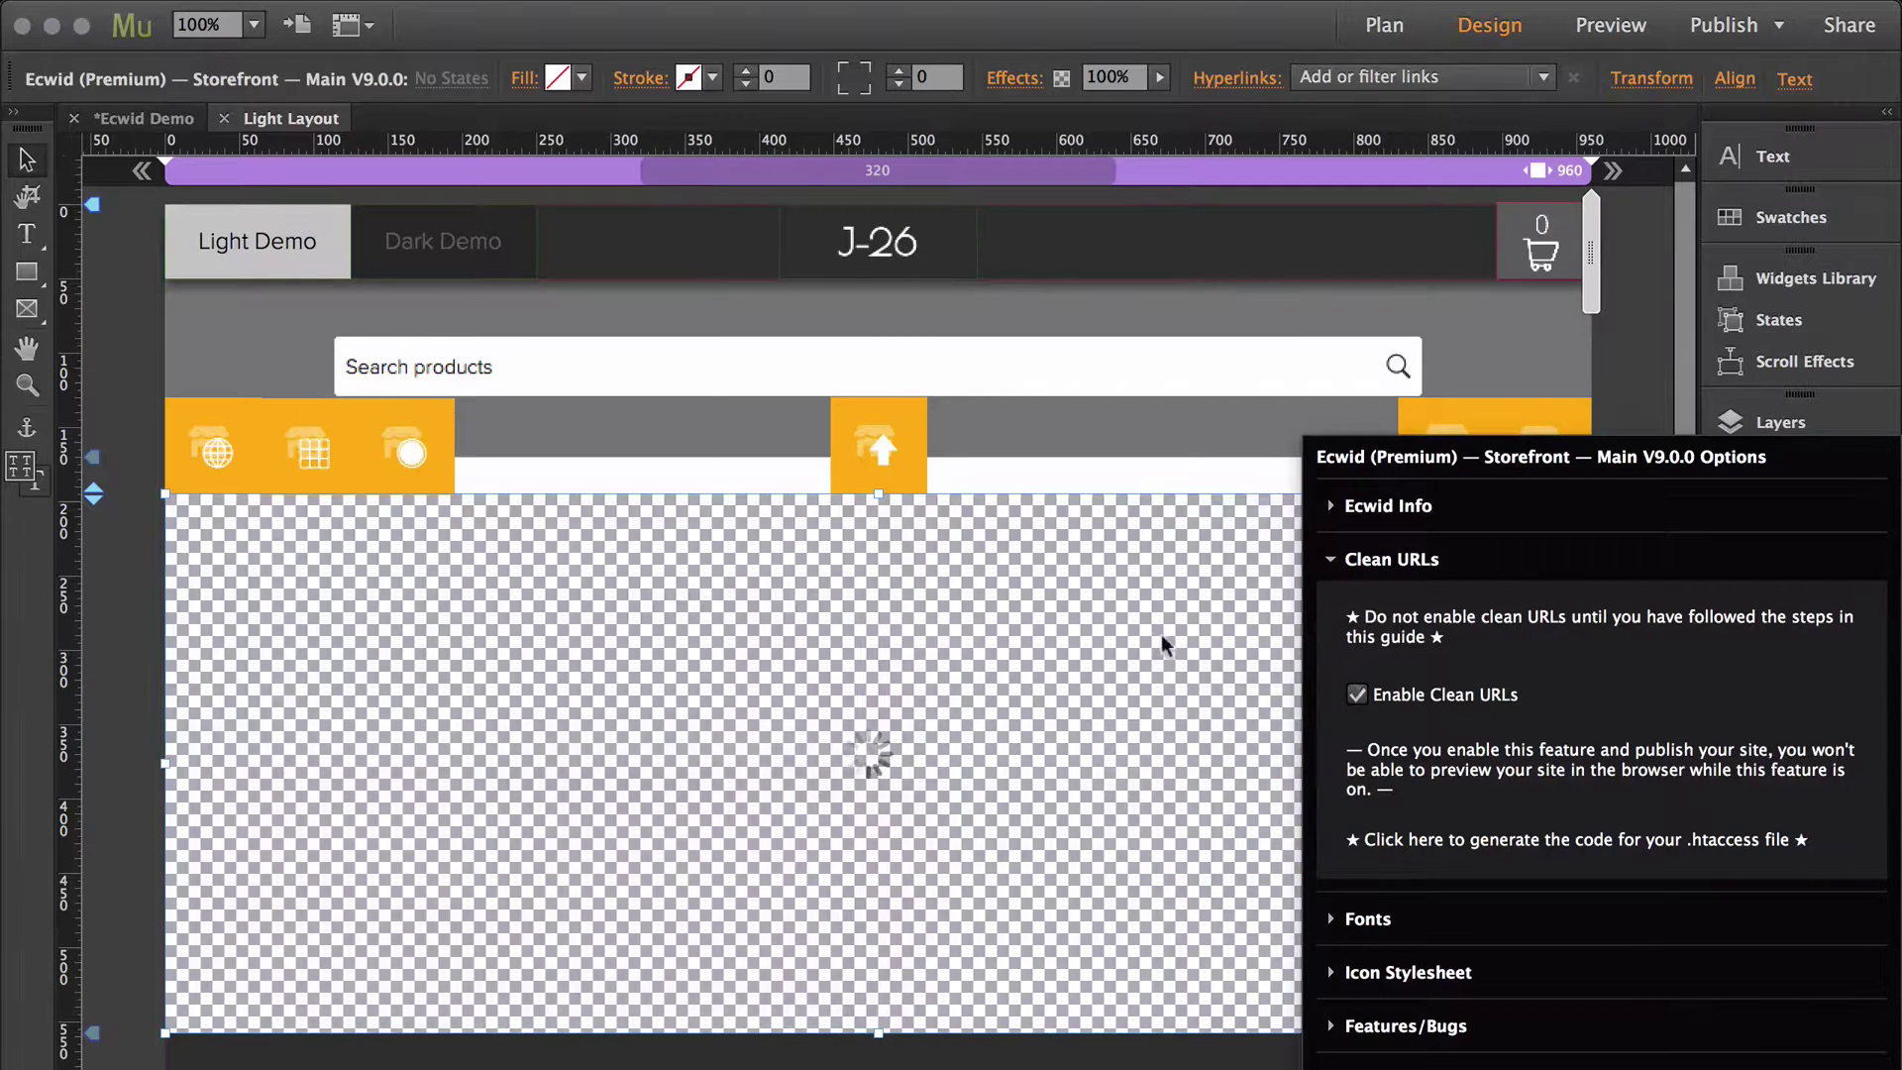
pyautogui.click(1615, 349)
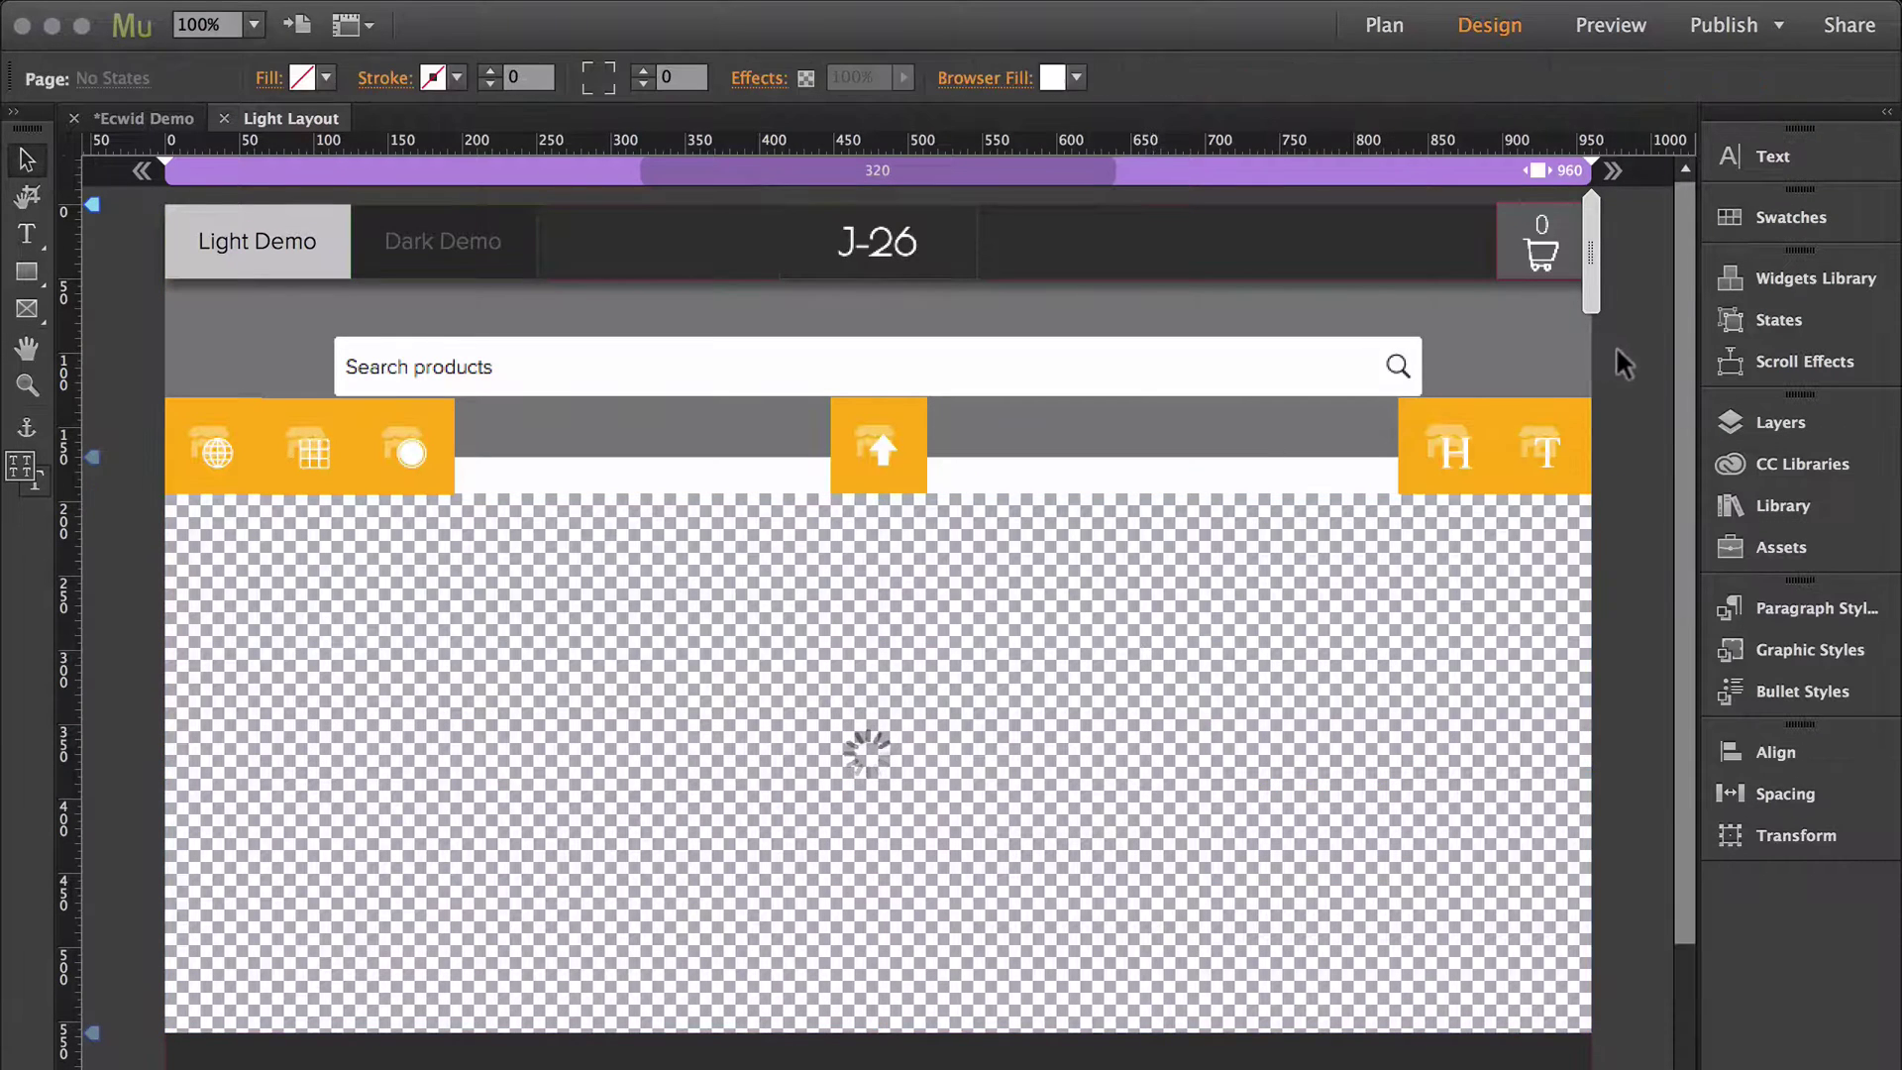
pyautogui.click(1726, 27)
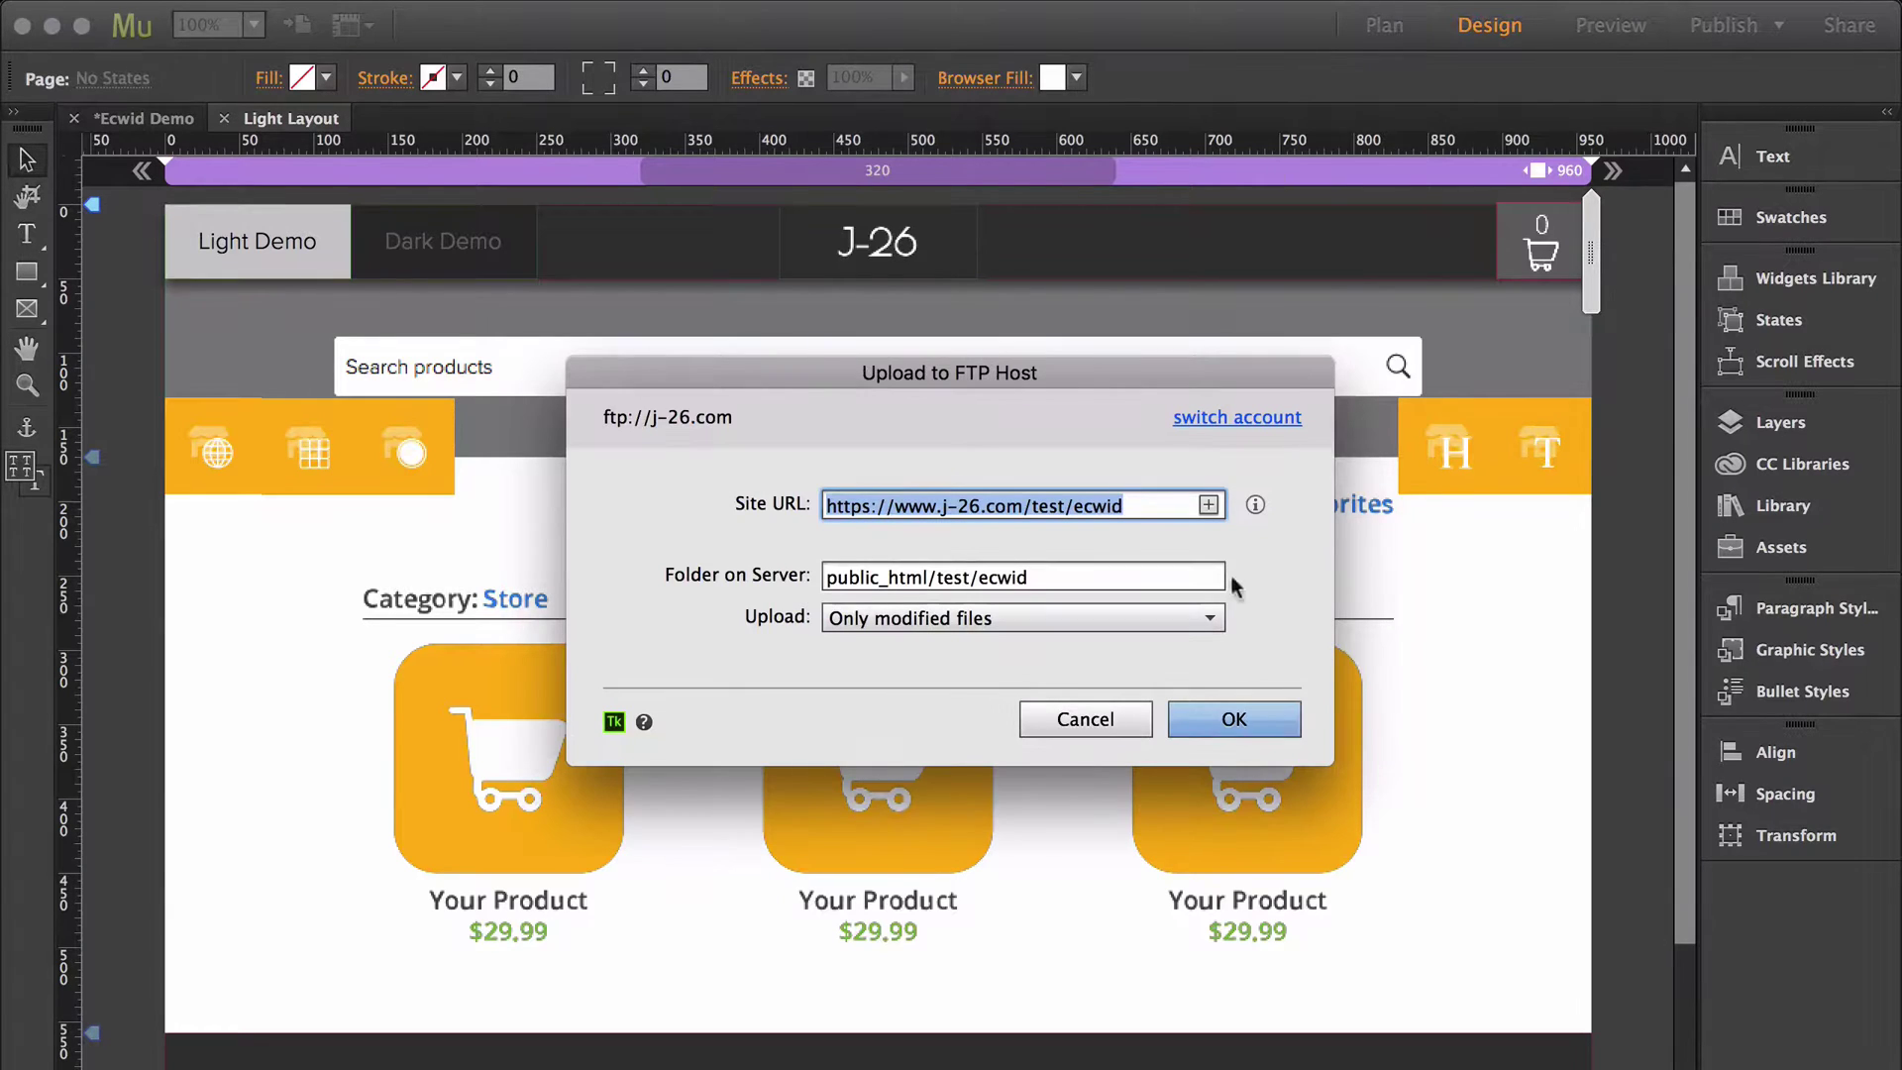
pyautogui.click(1239, 720)
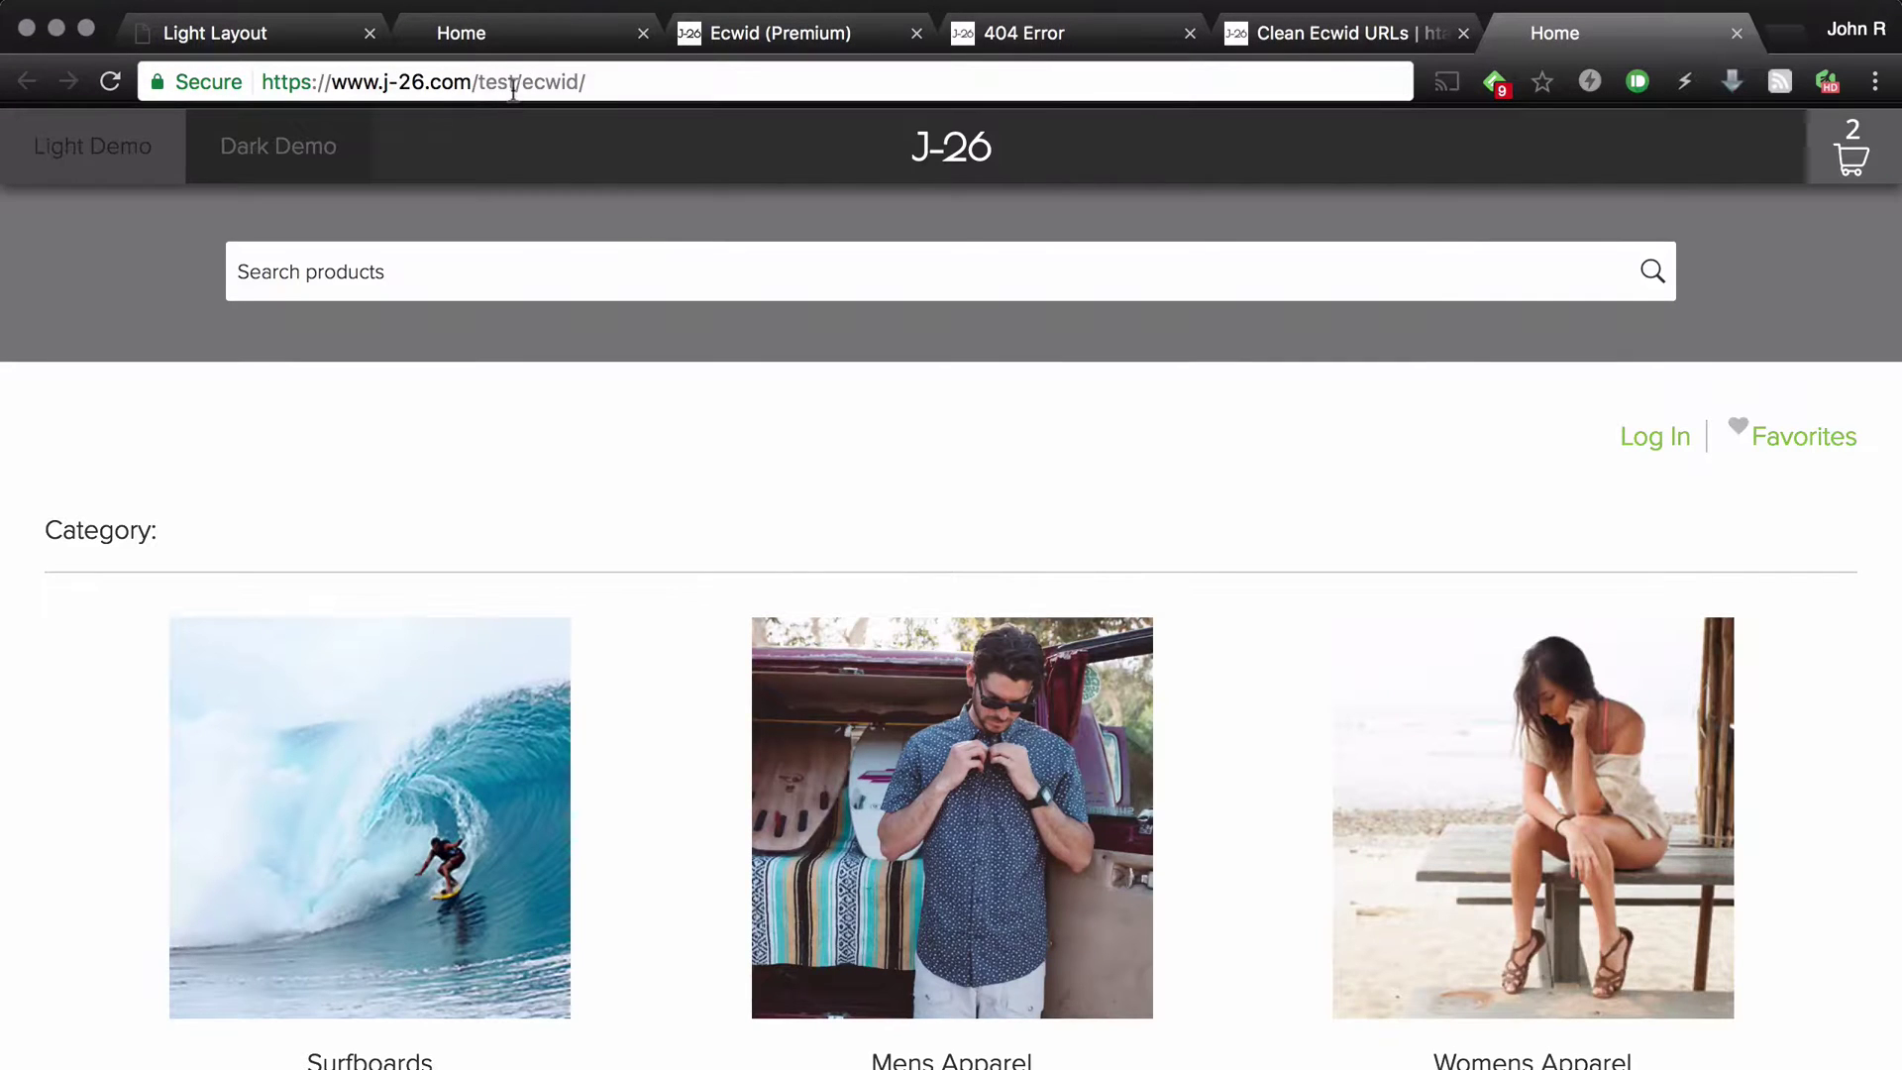
pyautogui.click(513, 85)
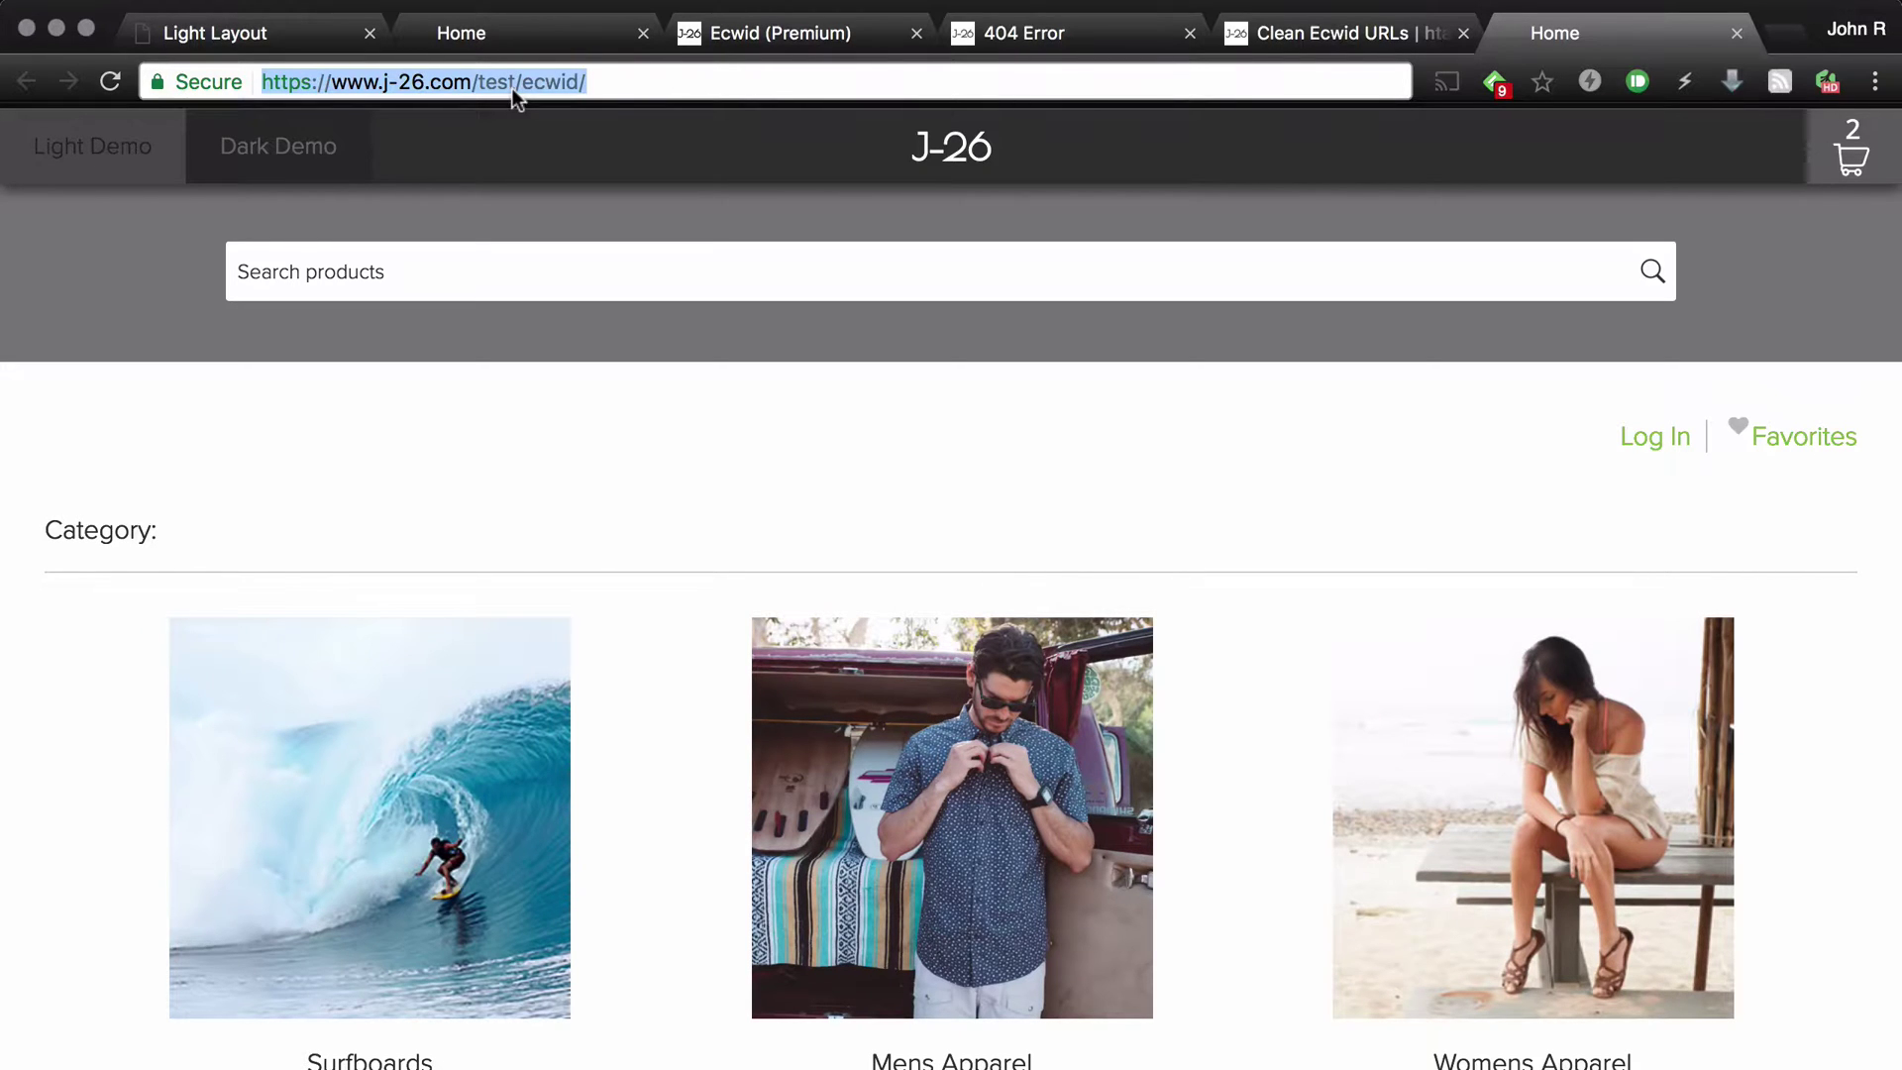
pyautogui.press('BackSpace')
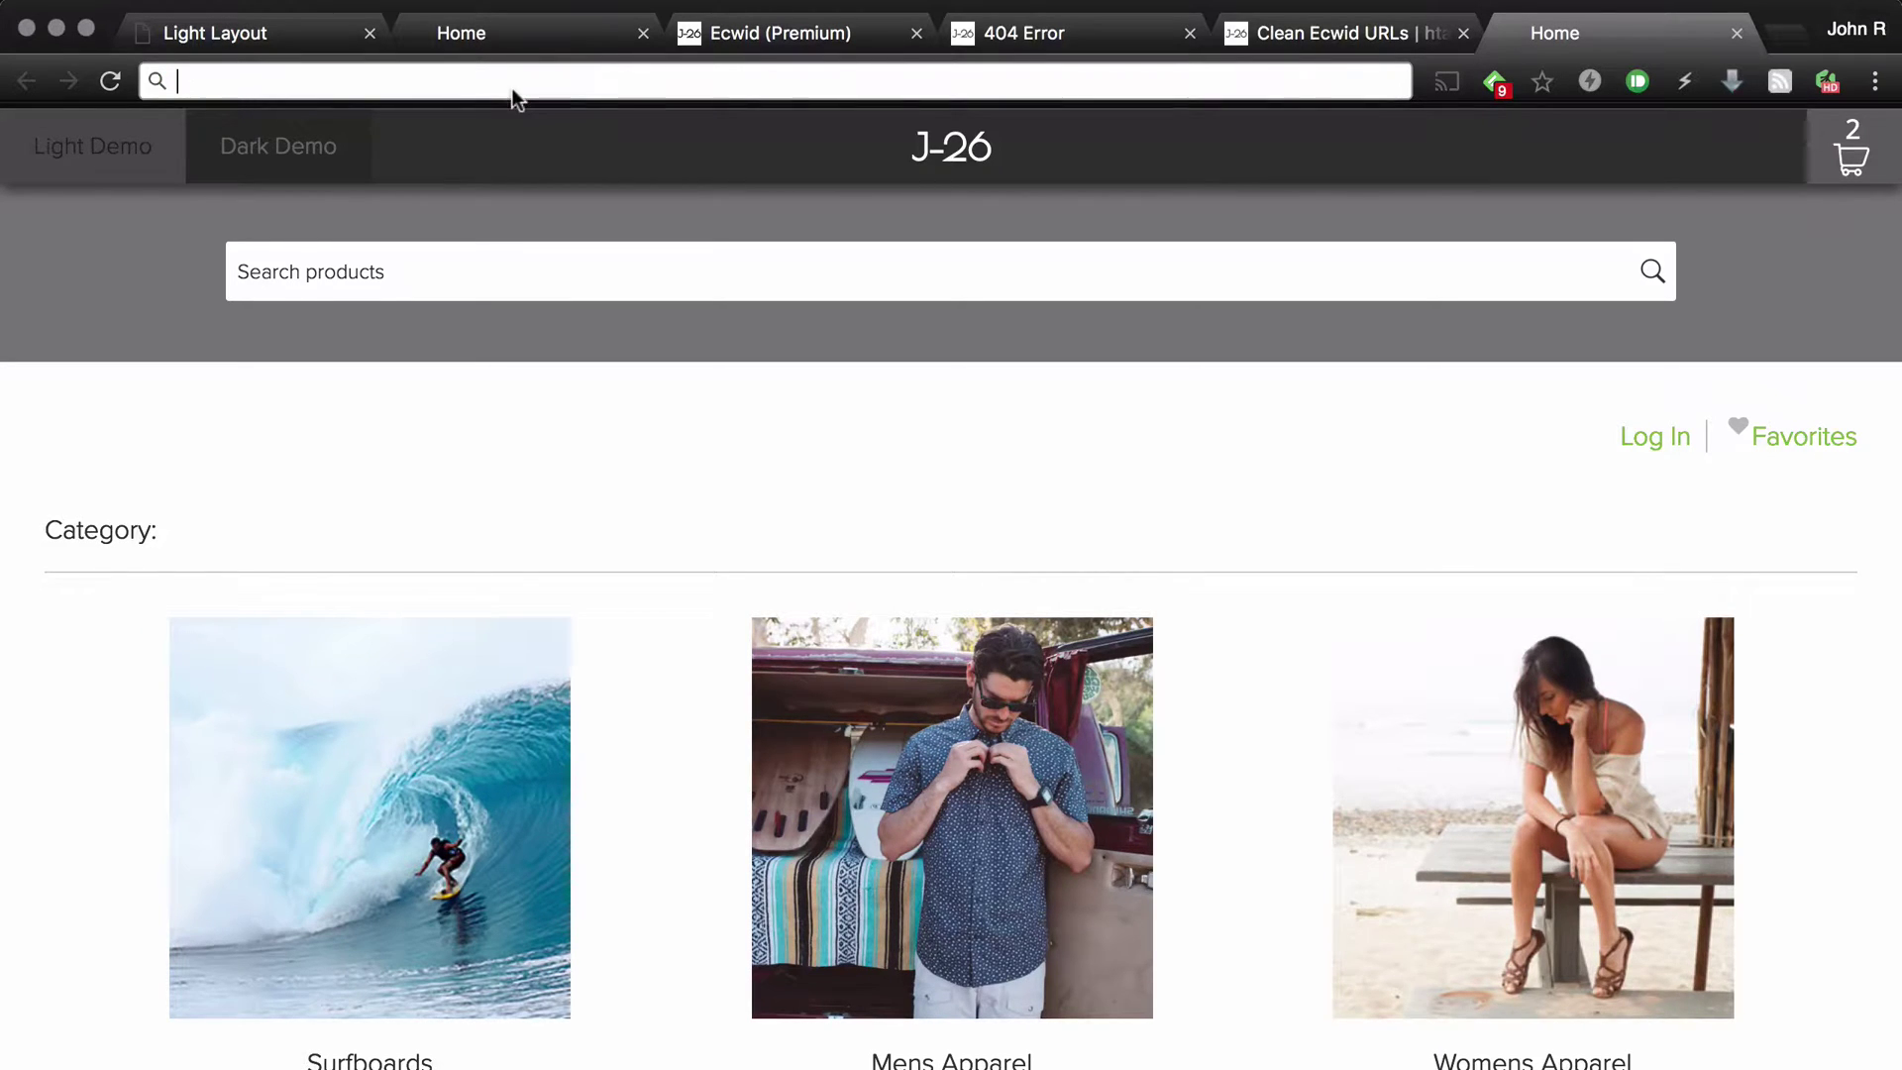
pyautogui.press('super+shift+n')
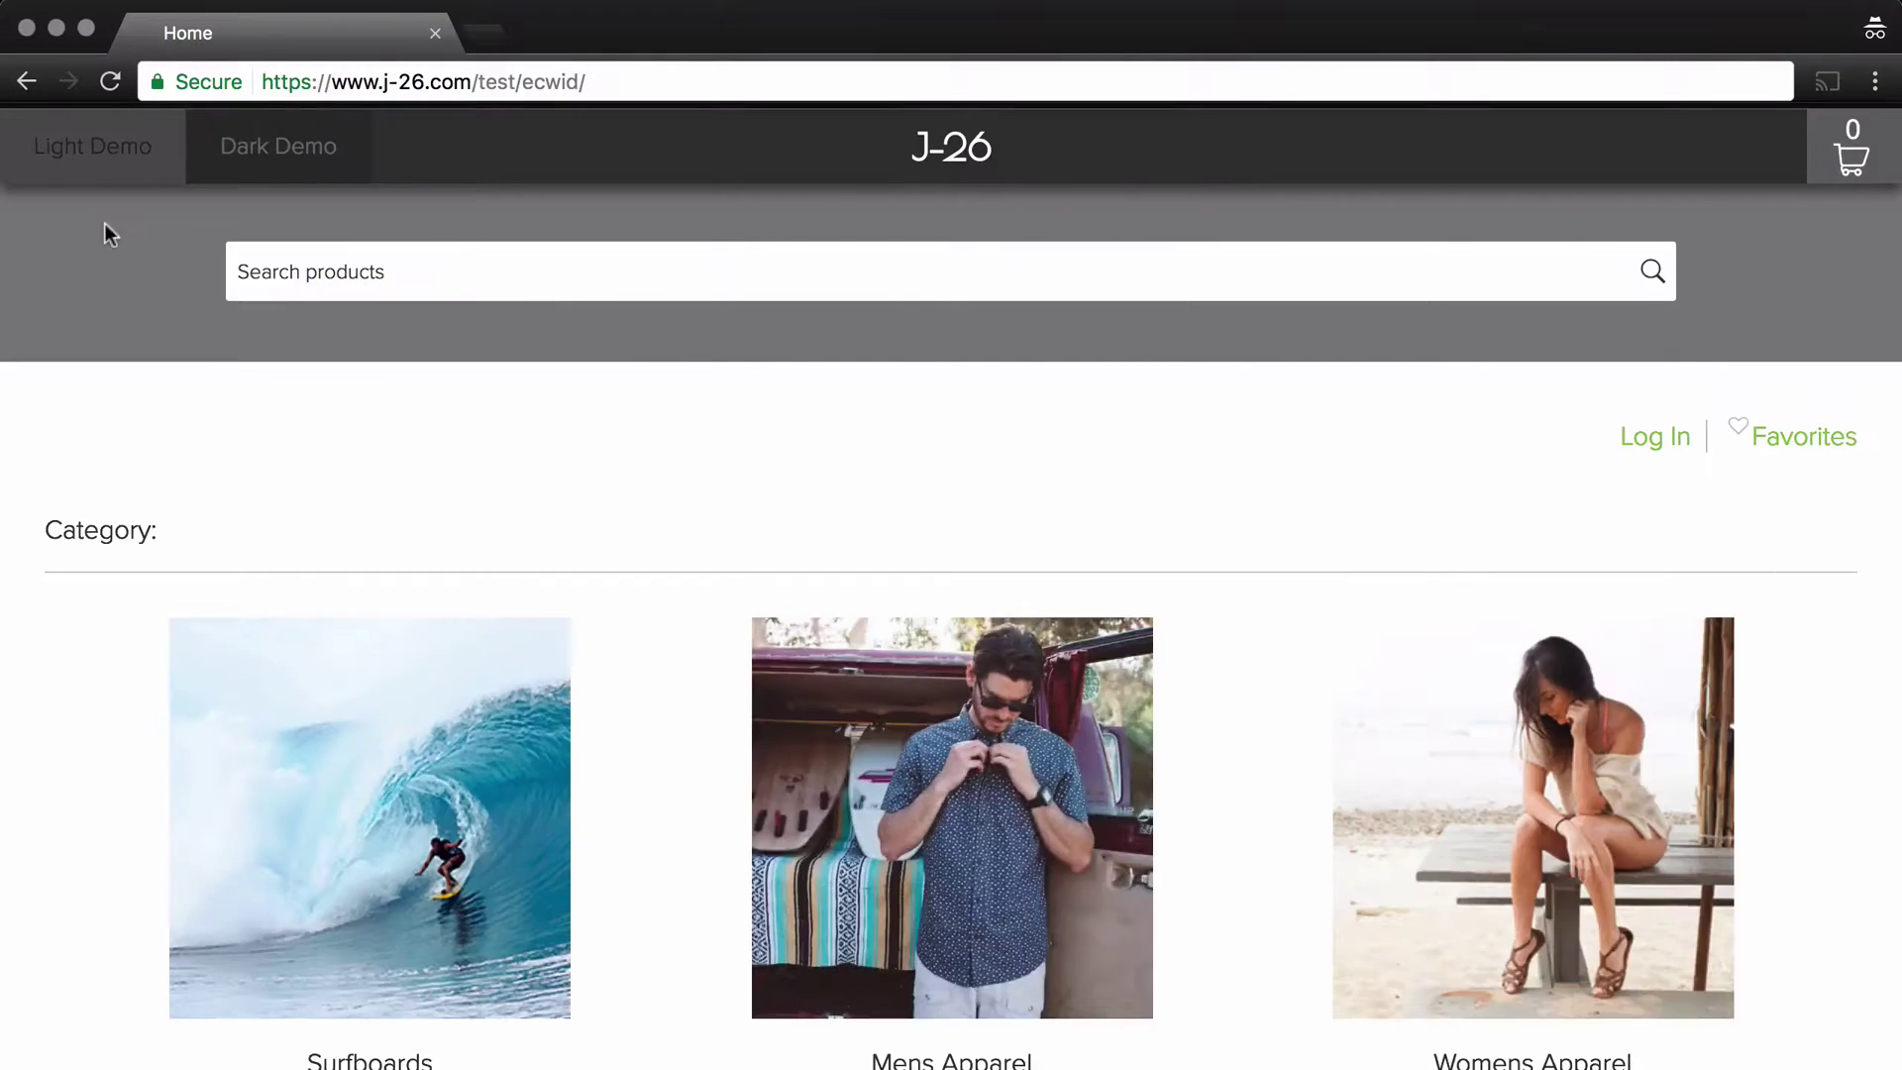
# Step: Open Mens Apparel in the Light Demo layout and reload its clean URL to confirm no 404
pyautogui.click(97, 158)
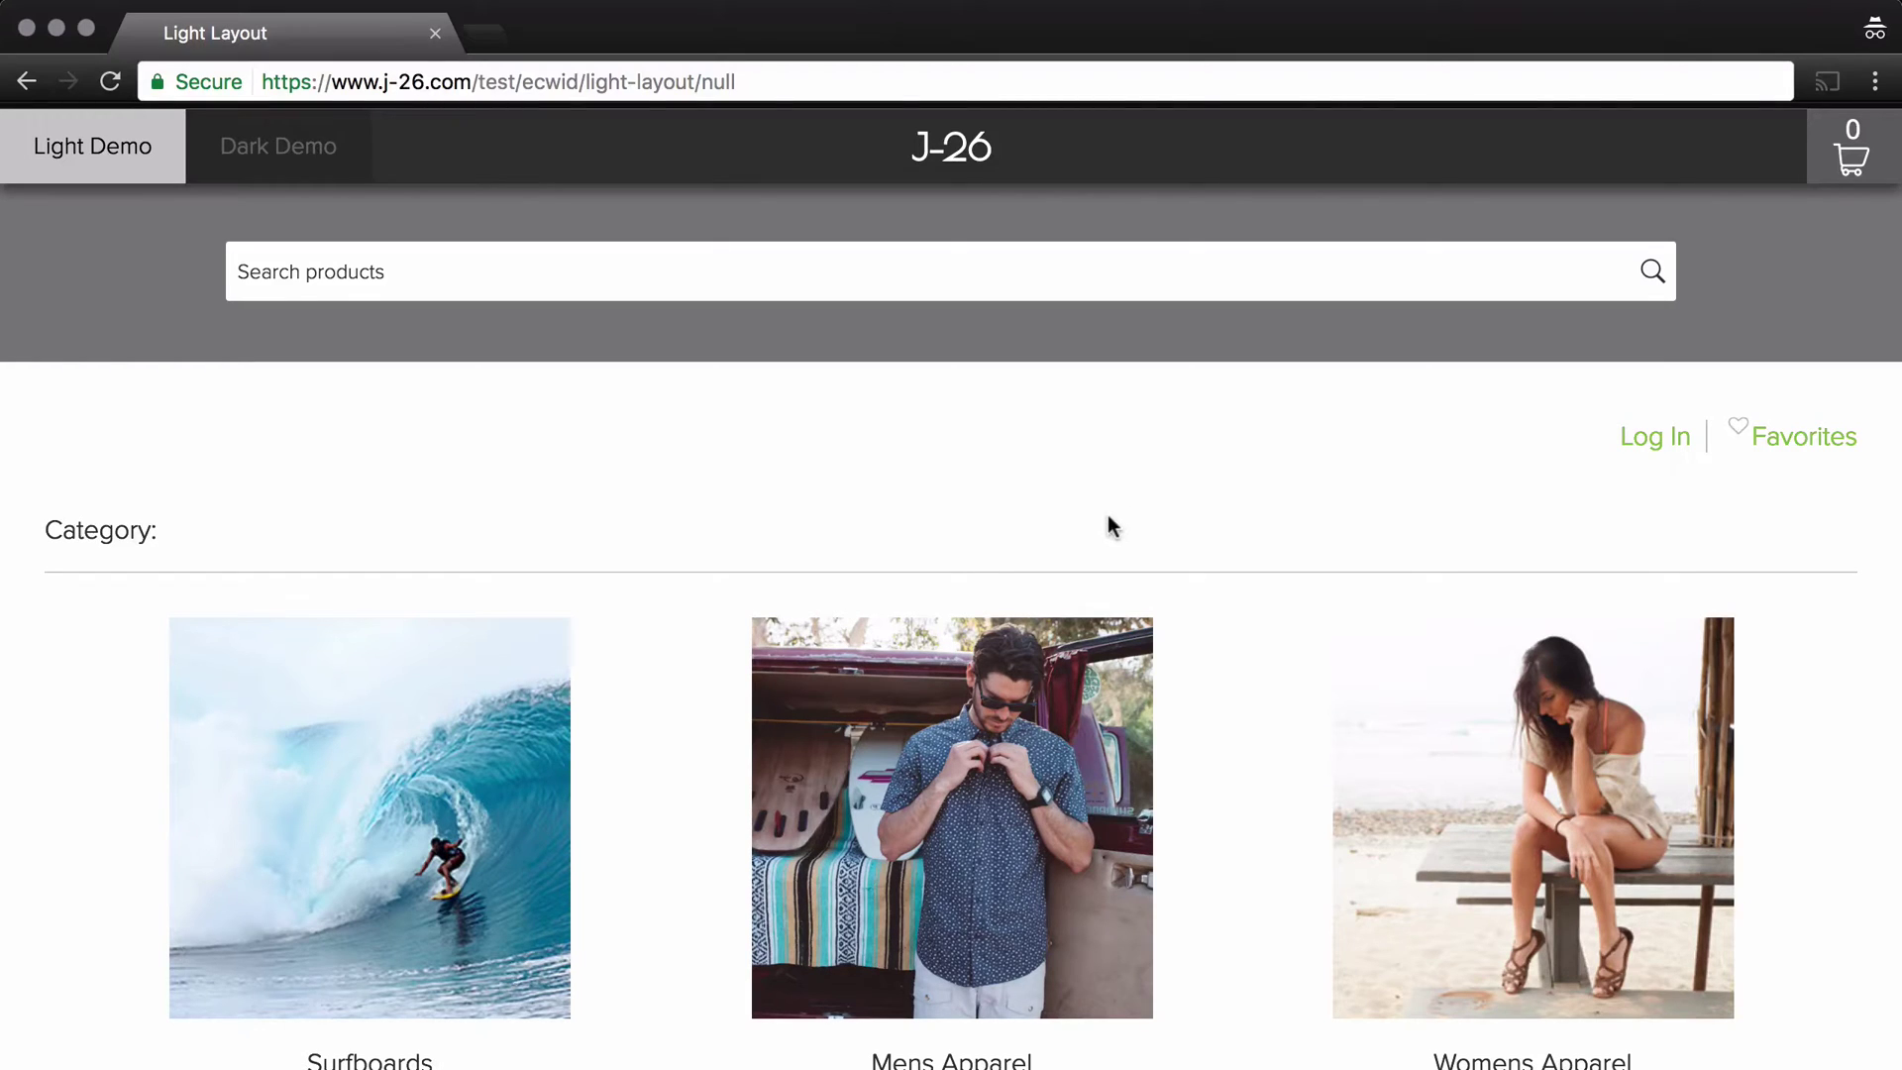
pyautogui.scroll(-2, 1252, 561)
pyautogui.click(928, 589)
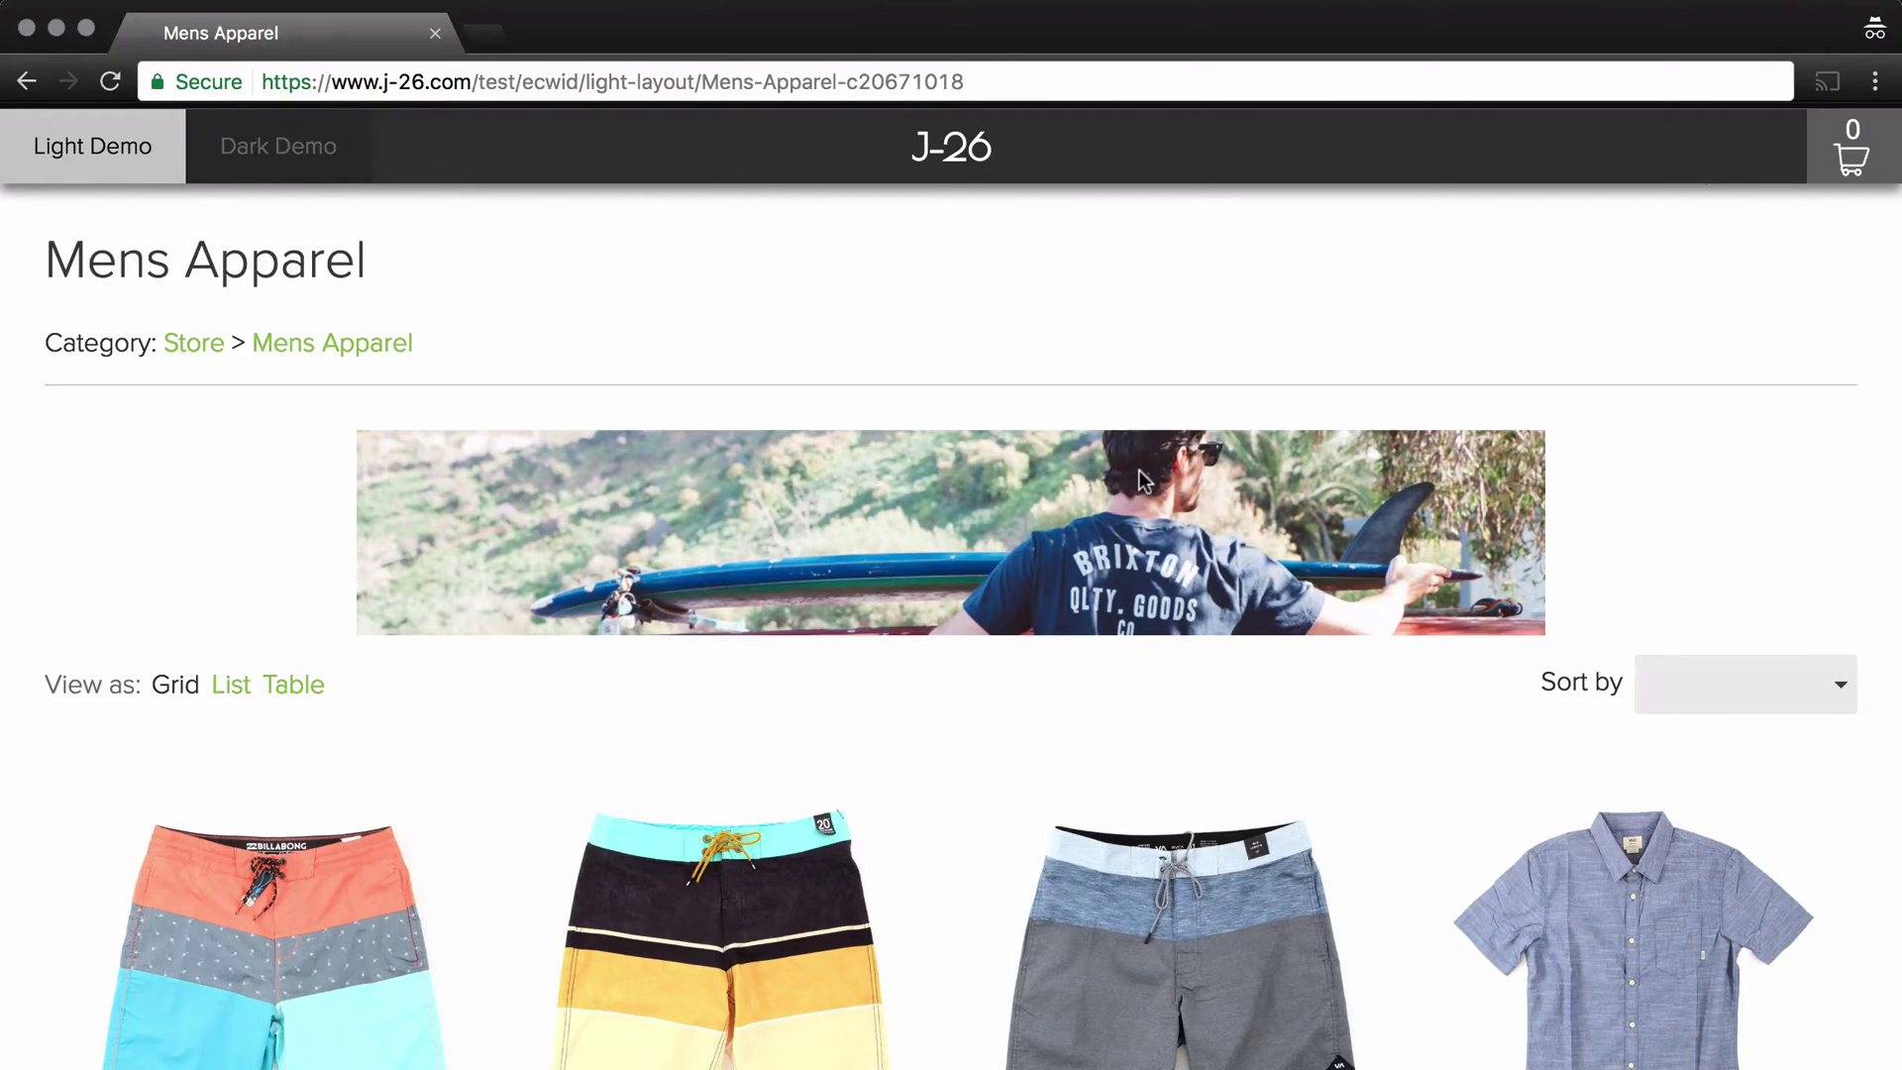
pyautogui.press('super+r')
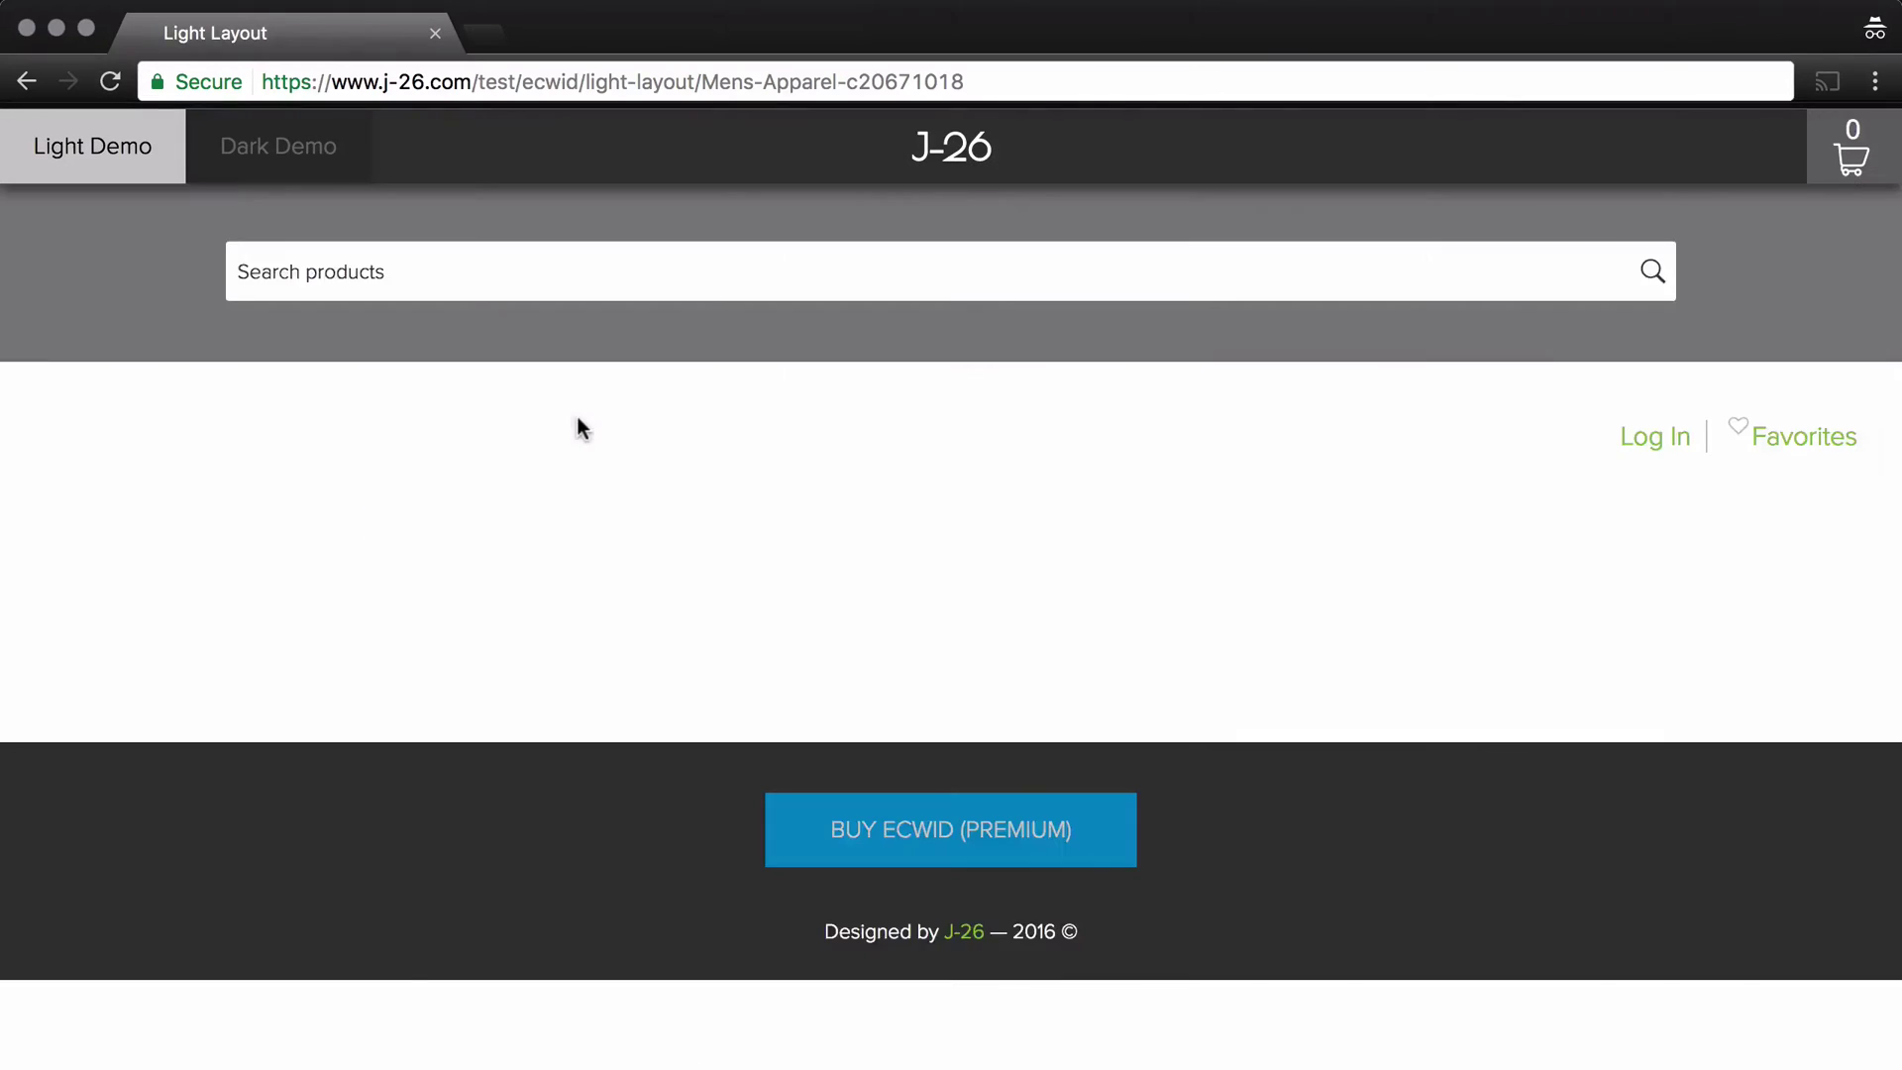